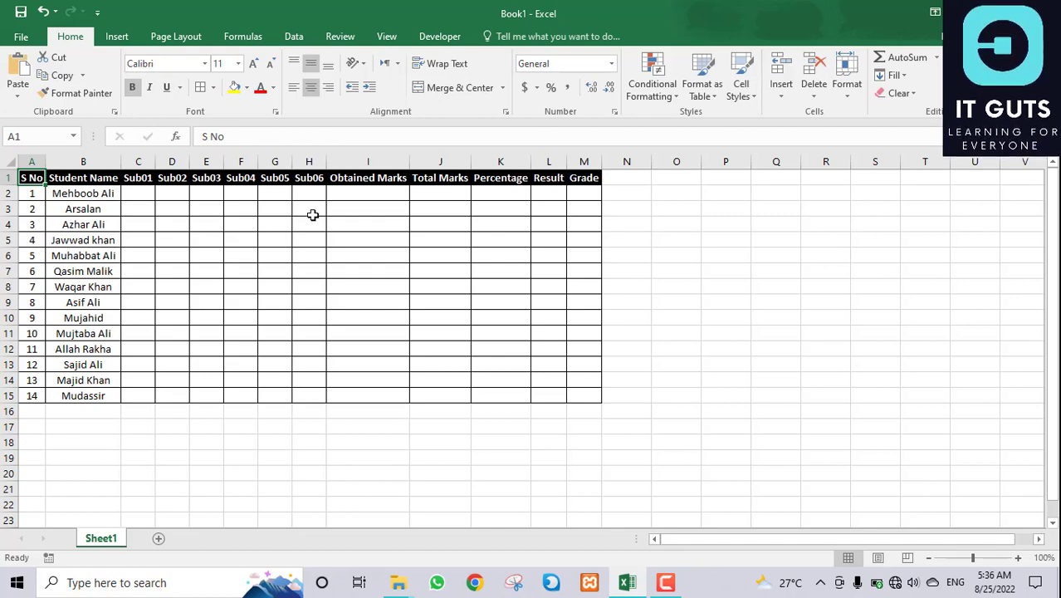
Step: Enter trial Sub01 marks 23, 56 and 78, then clear them from the marks area
left_click(139, 195)
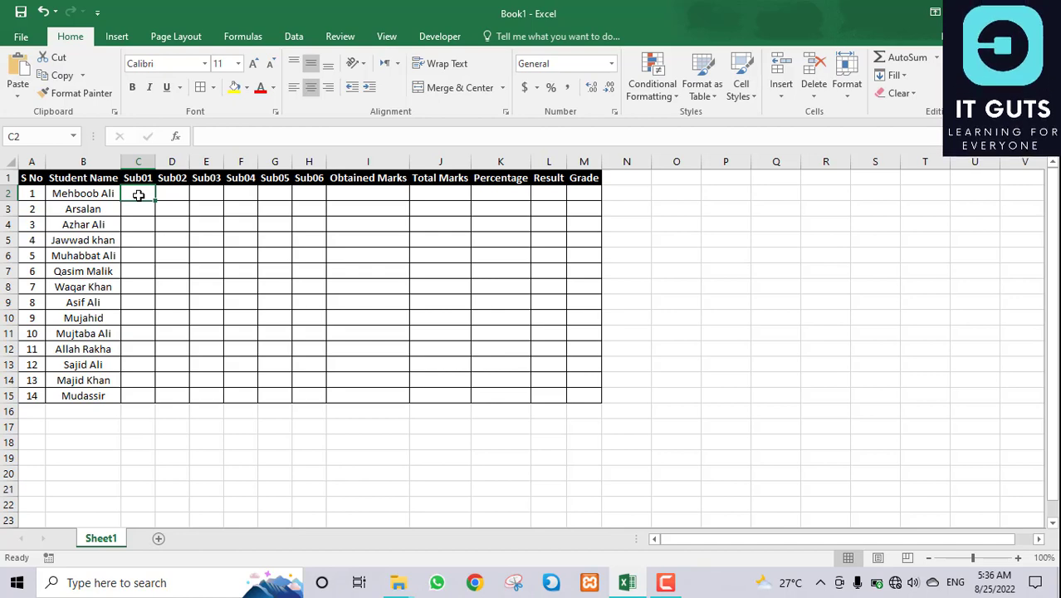
type("23")
key("Return")
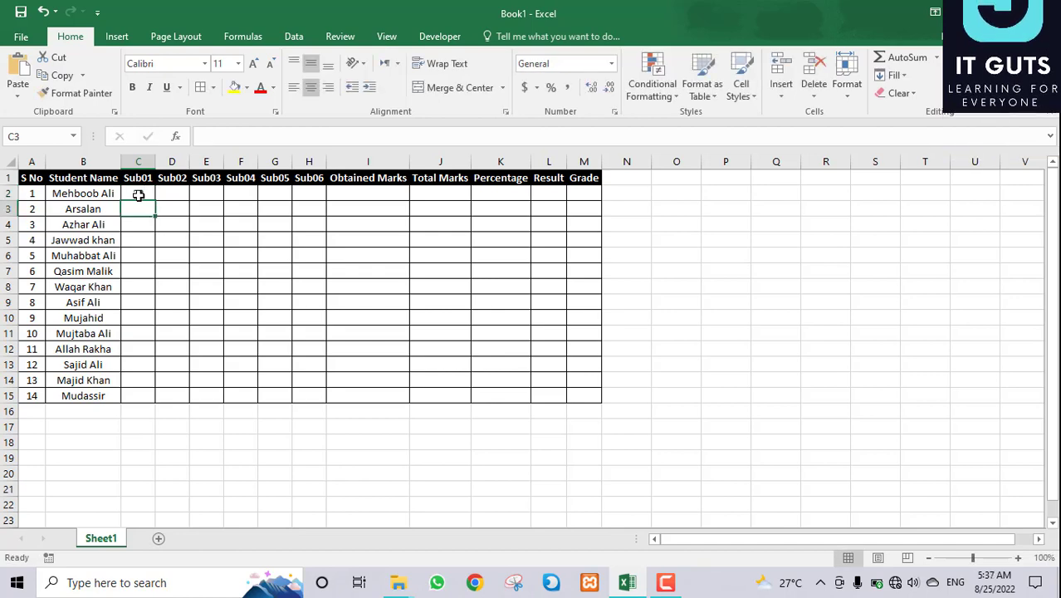
type("56")
key("Return")
type("78")
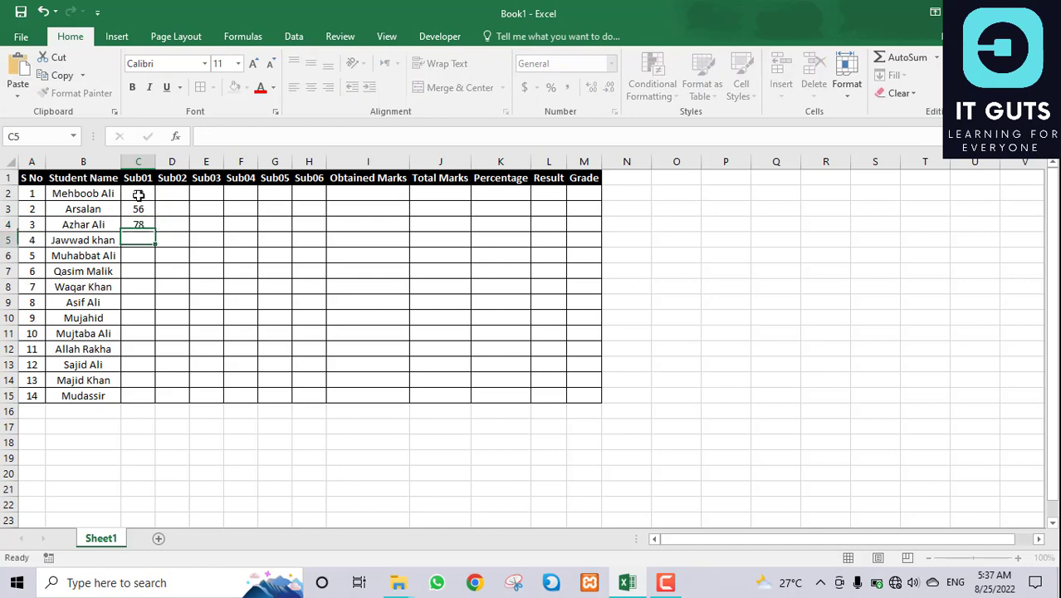
key("Return")
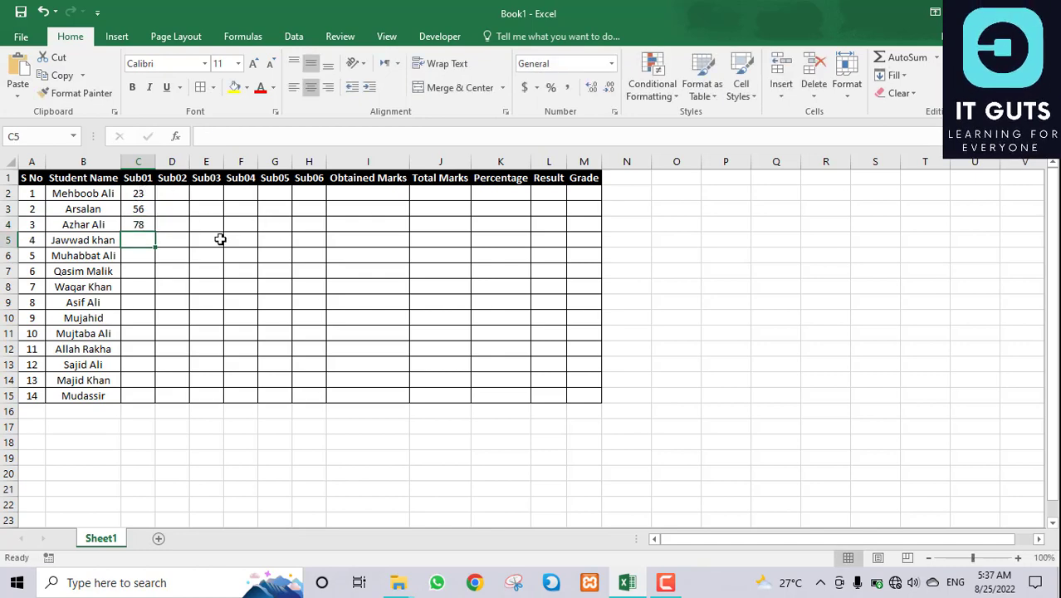
left_click_drag(142, 192, 296, 392)
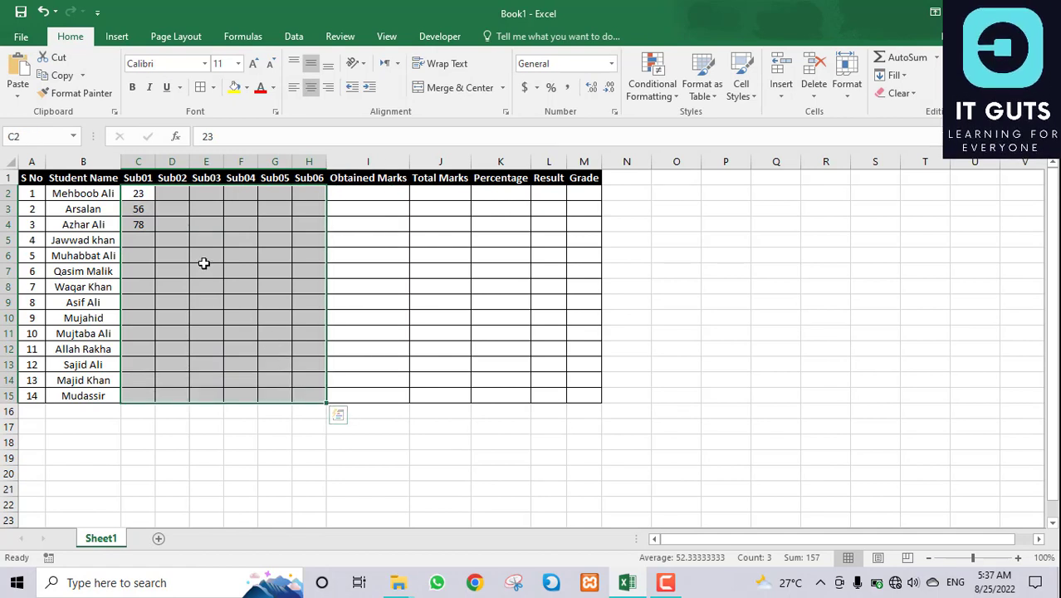
key("Delete")
left_click(139, 191)
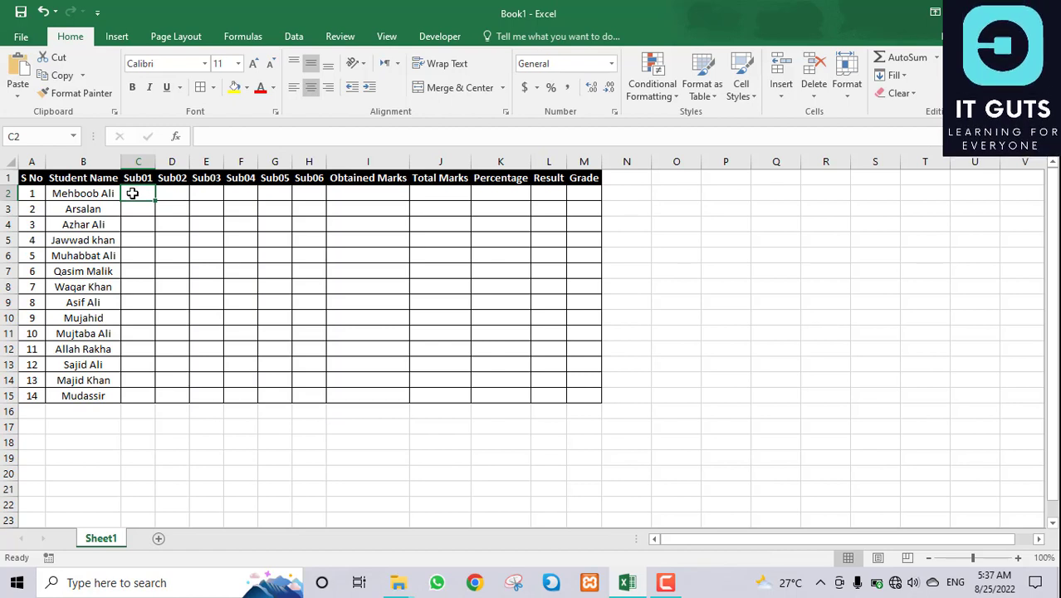
Step: Fill C2:H15 with =RANDBETWEEN(33,99) in one go using Ctrl+Enter
left_click_drag(132, 193, 296, 396)
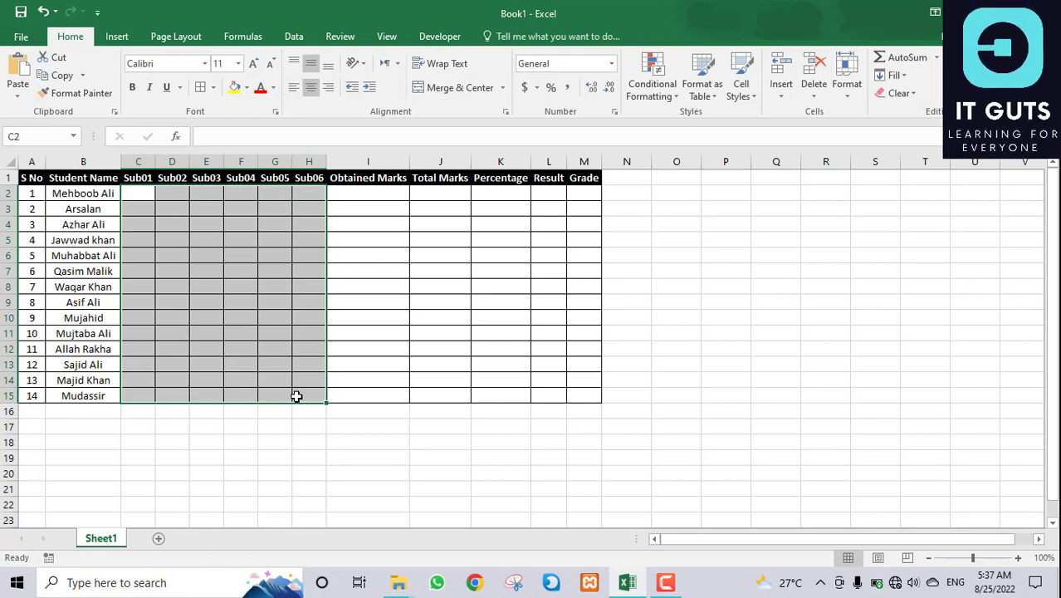
type("=")
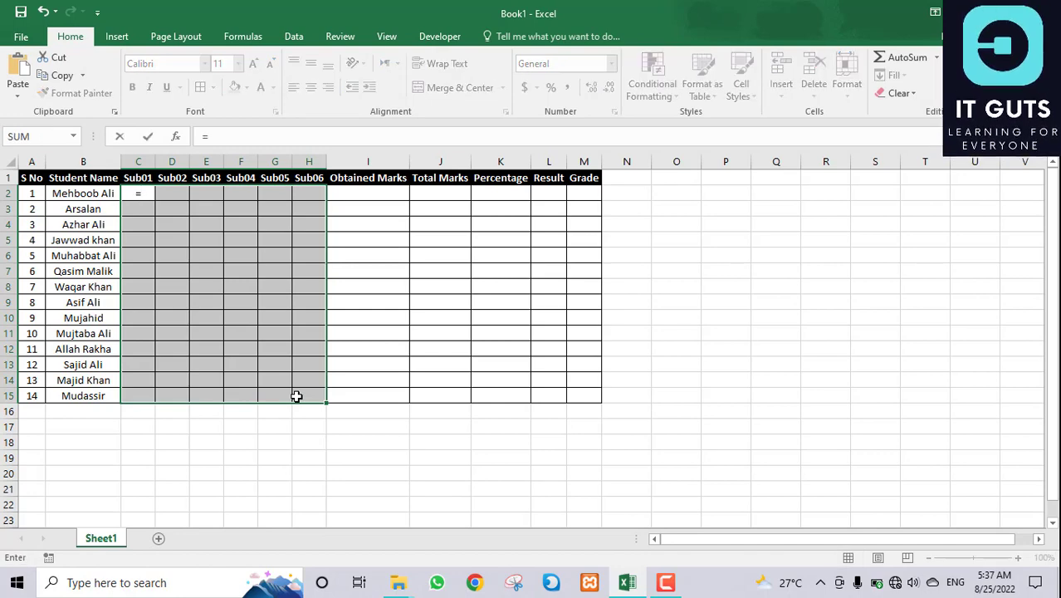
type("rand")
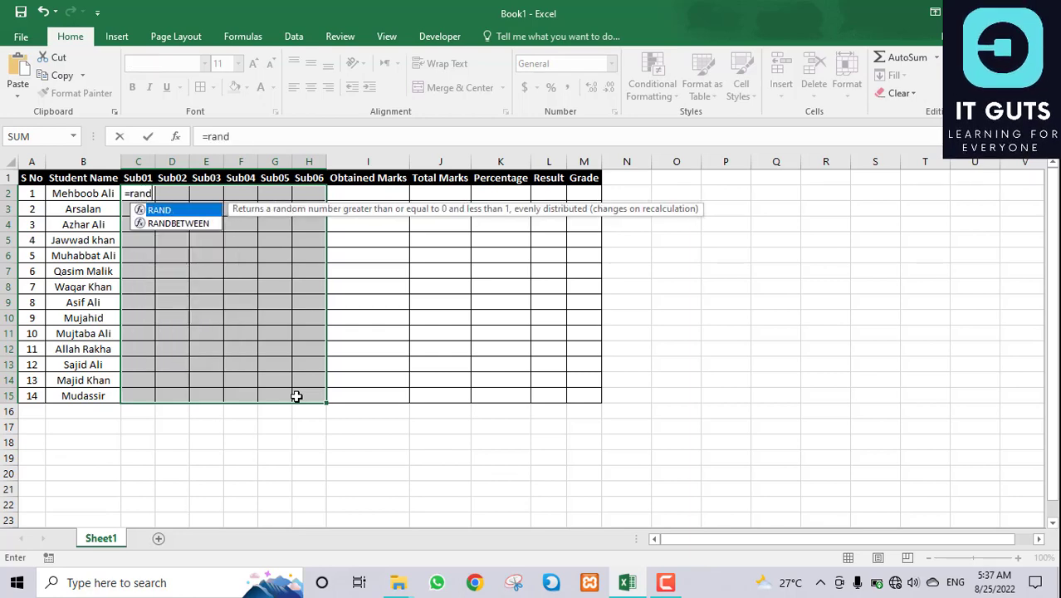
key("Down")
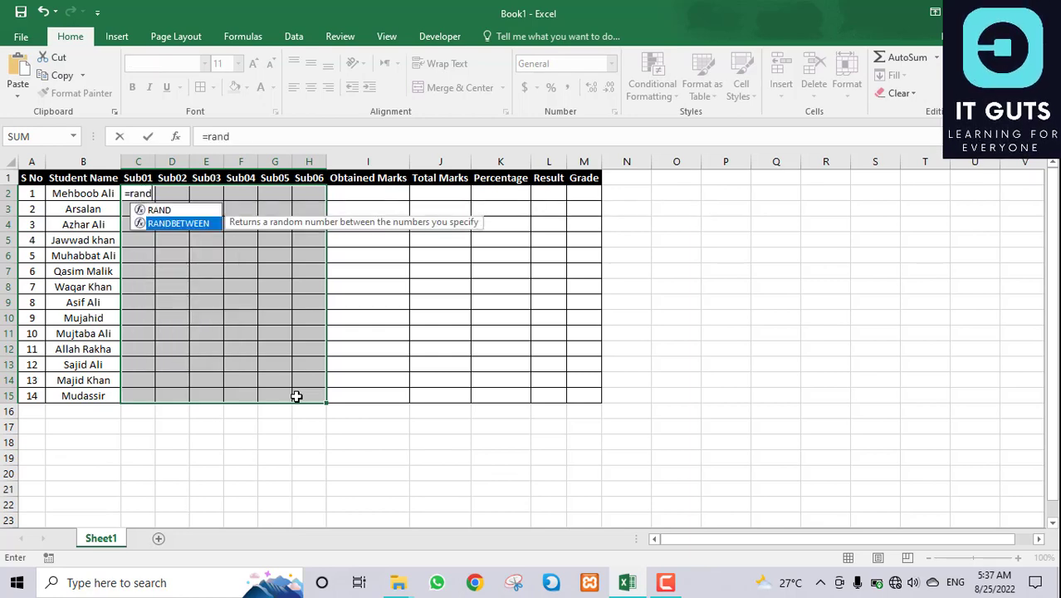
key("Tab")
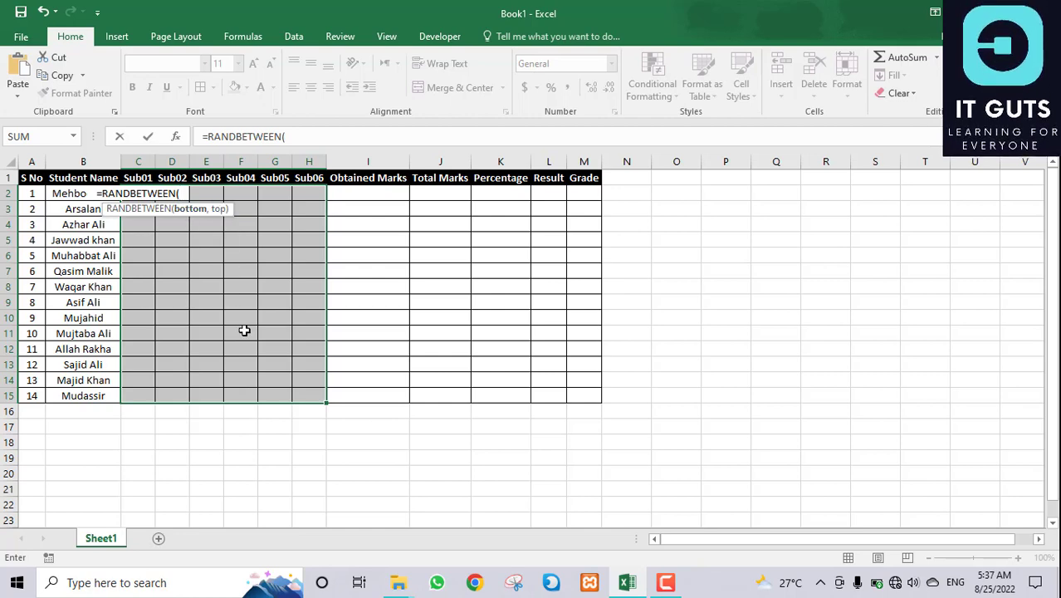
type("33")
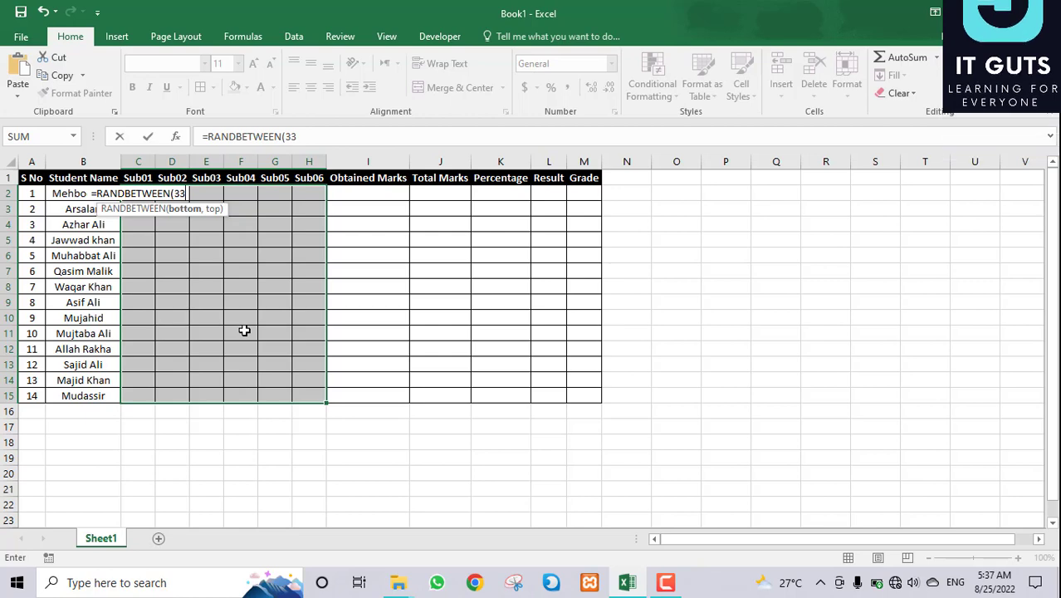
type(",")
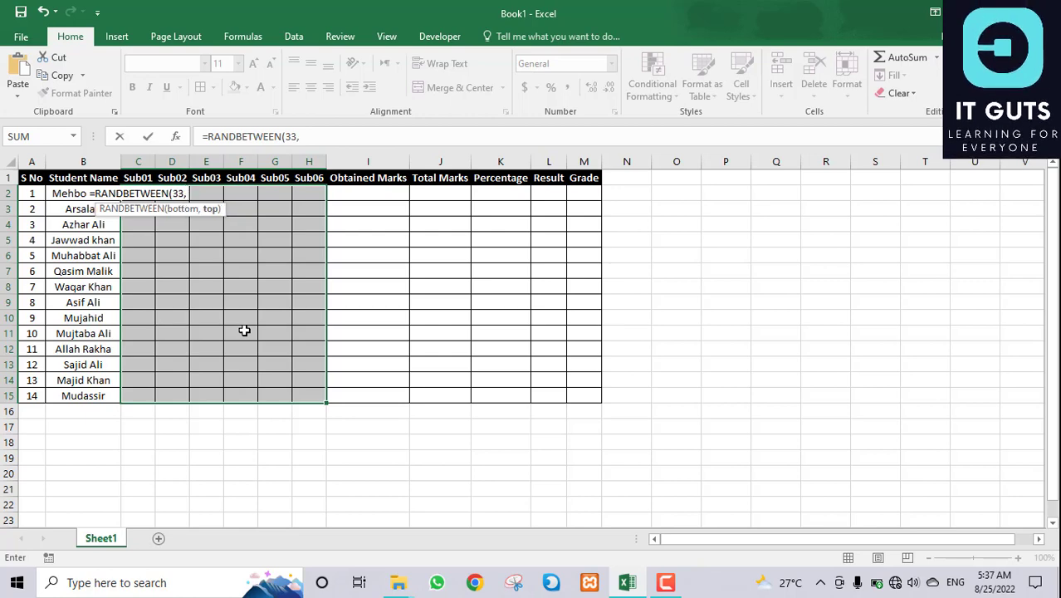
type("99")
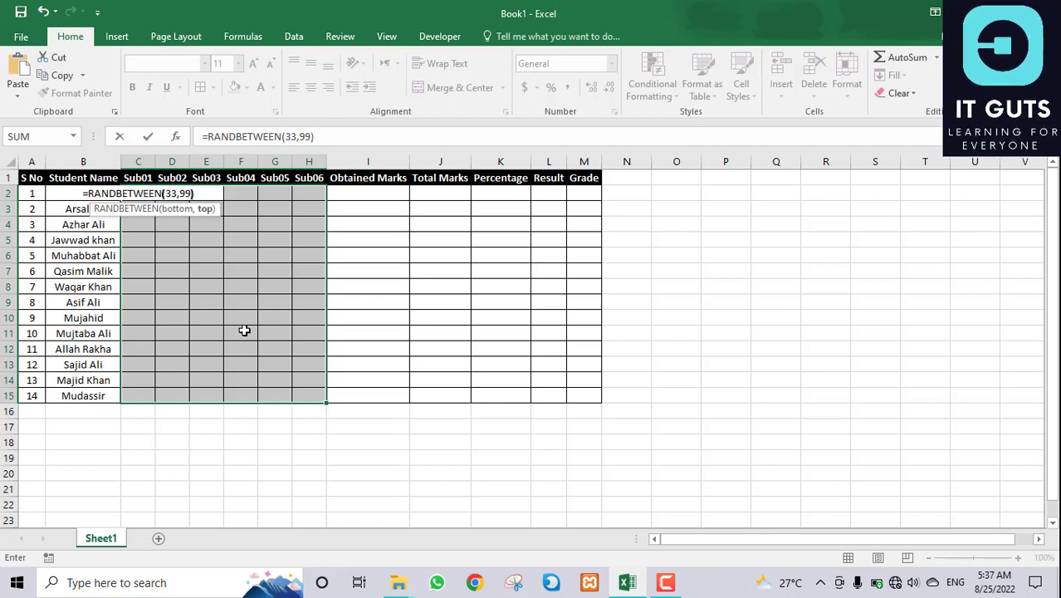
type(")")
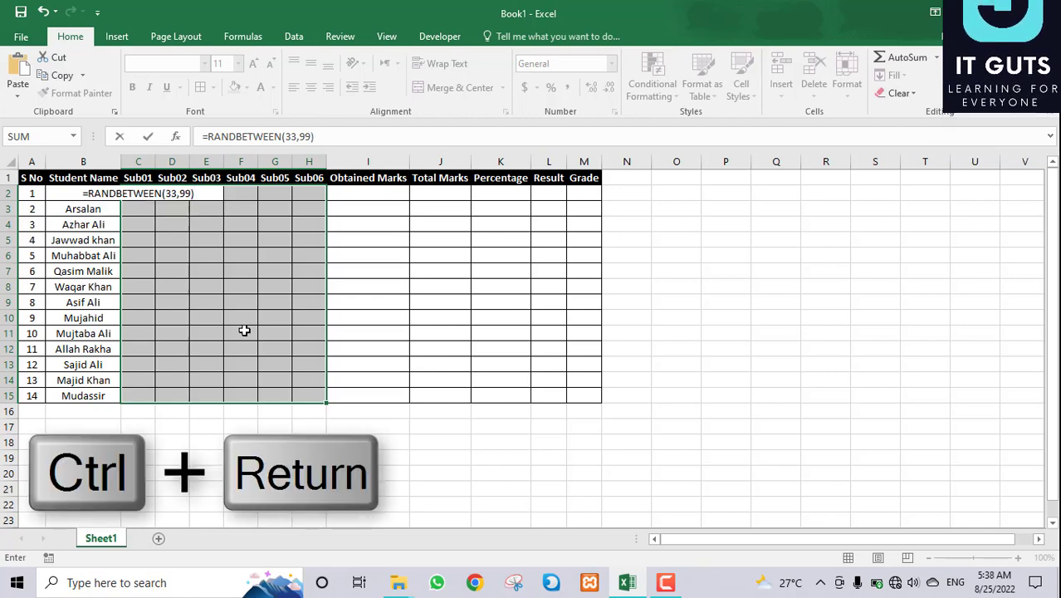
key("ctrl+Return")
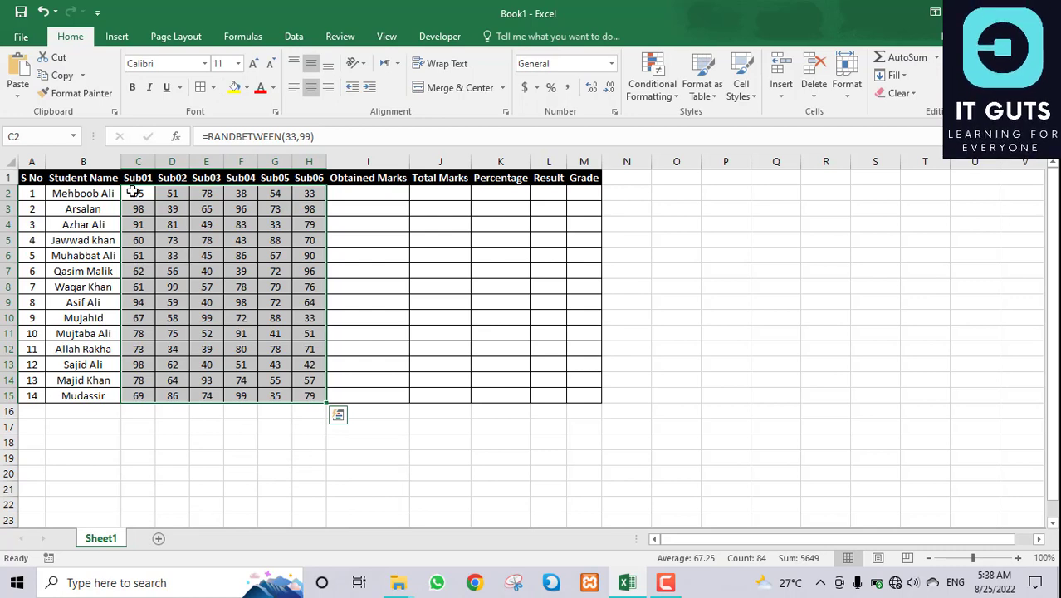
Step: Recalculate with F9 to generate new random marks, then reselect C2:H15
left_click_drag(133, 192, 311, 381)
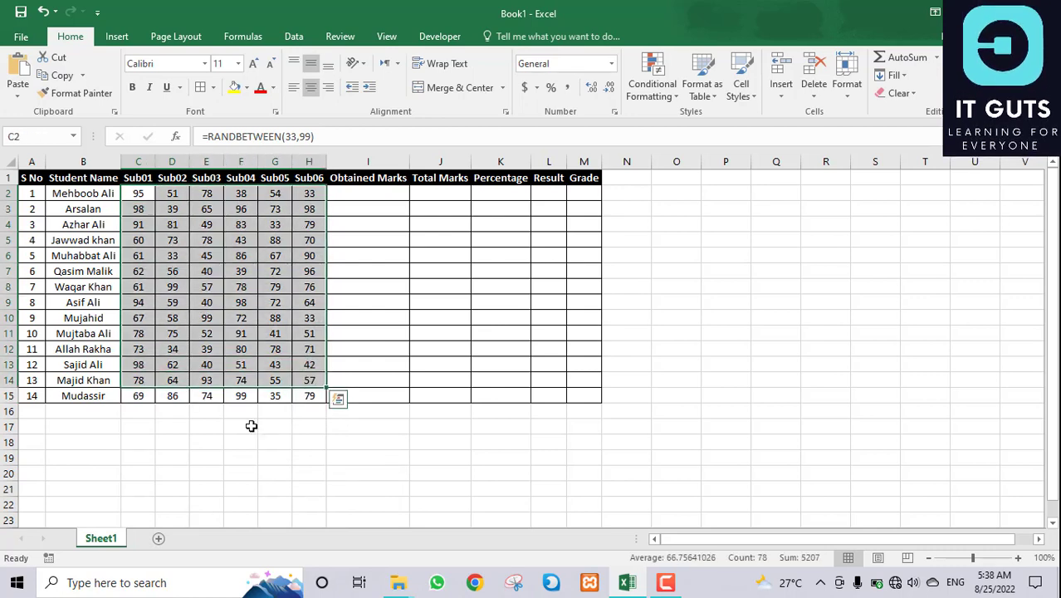
left_click(196, 429)
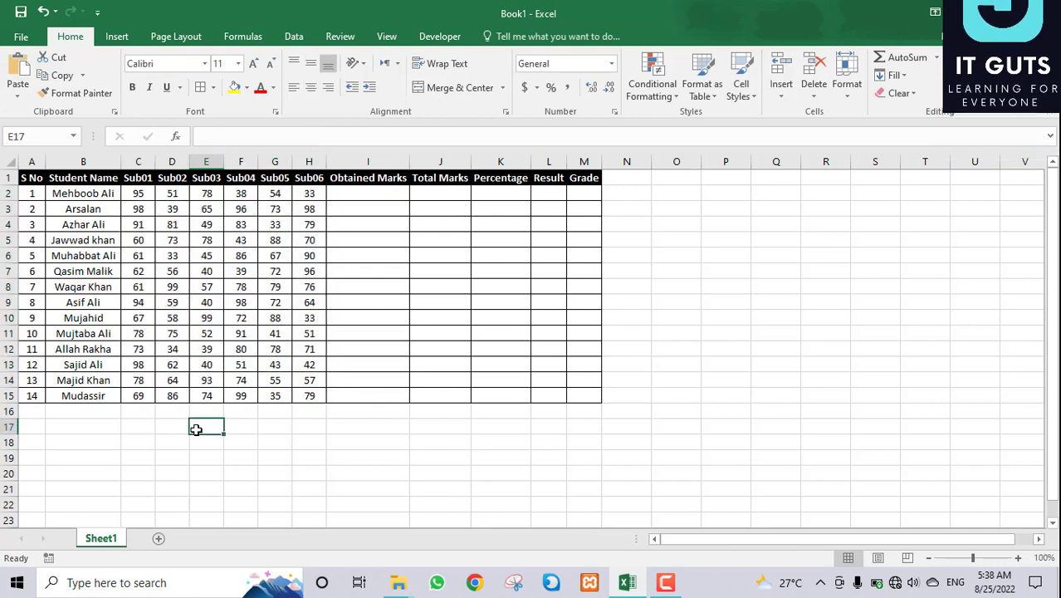
key("F9")
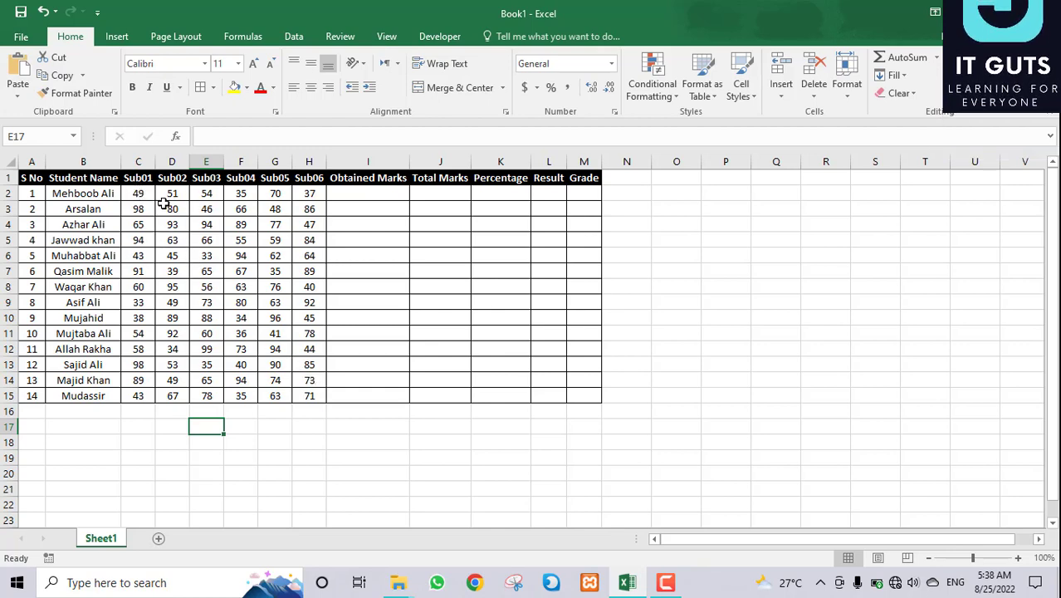
left_click_drag(142, 195, 317, 397)
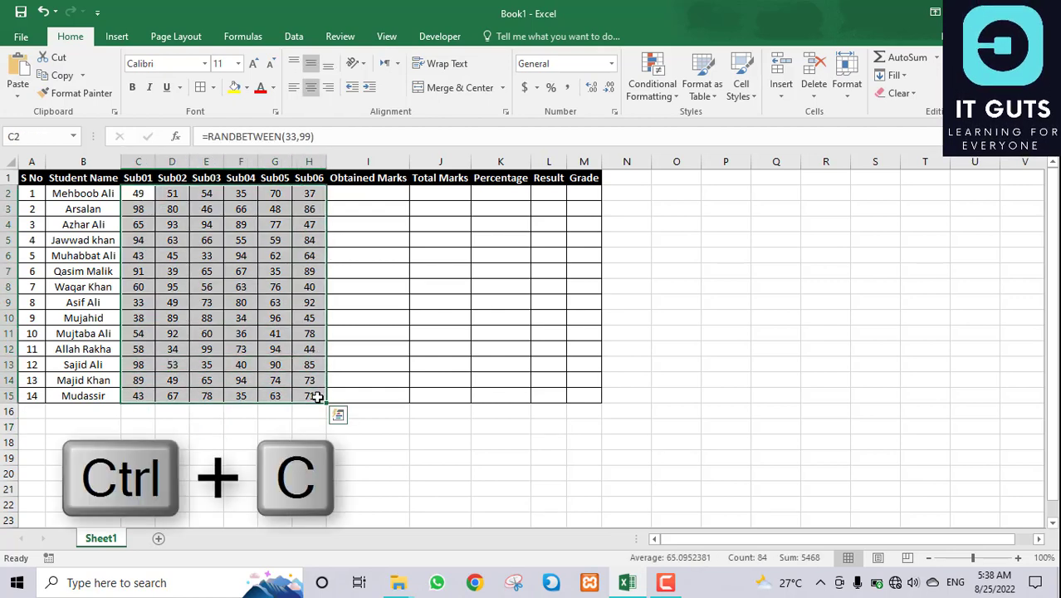
Step: Copy the marks and paste them back as values with Alt+H+V
key("ctrl+c")
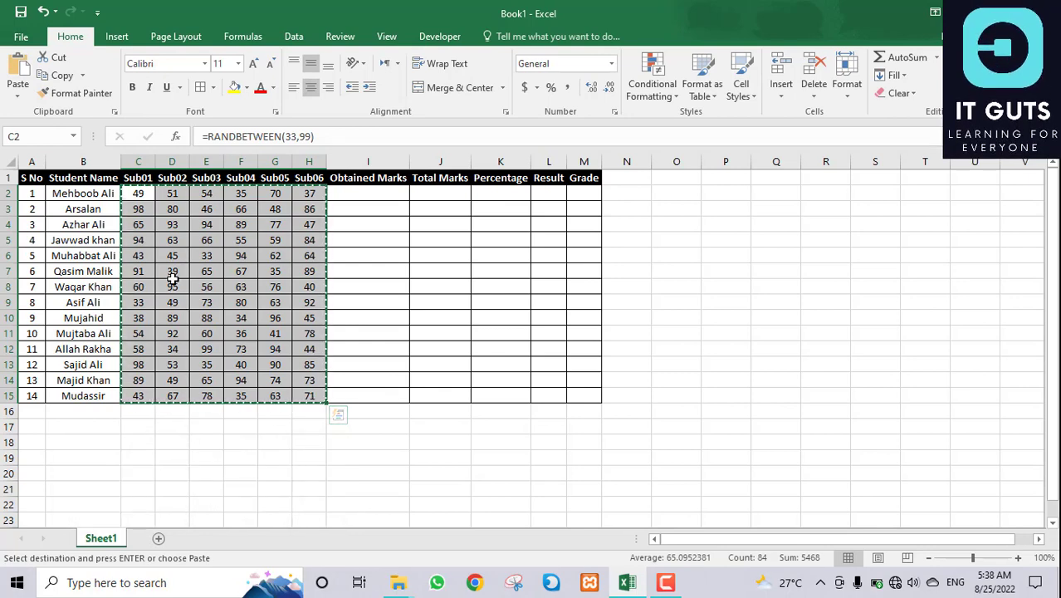
key("alt")
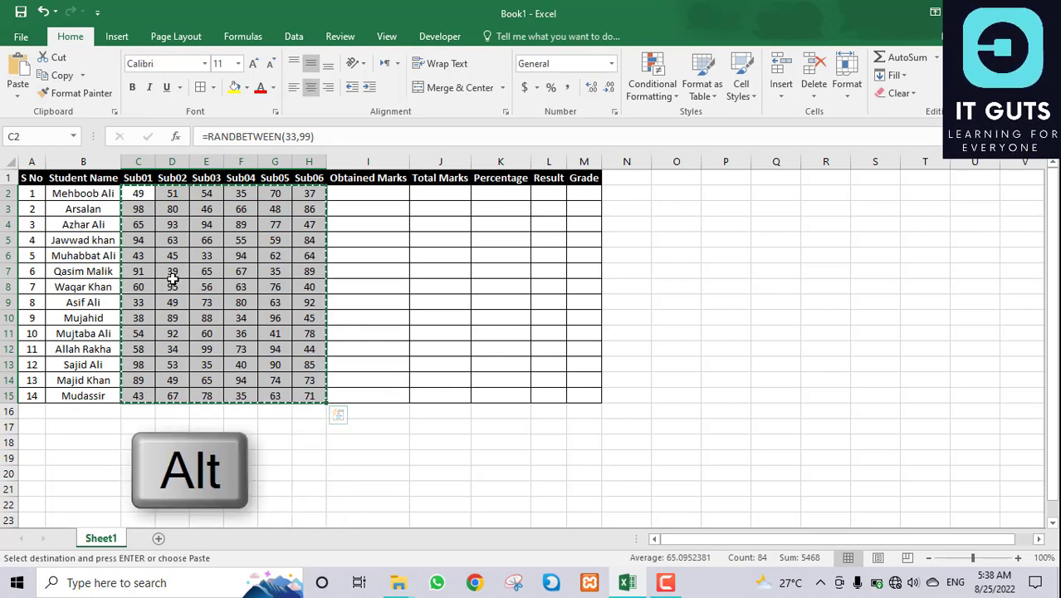
key("h")
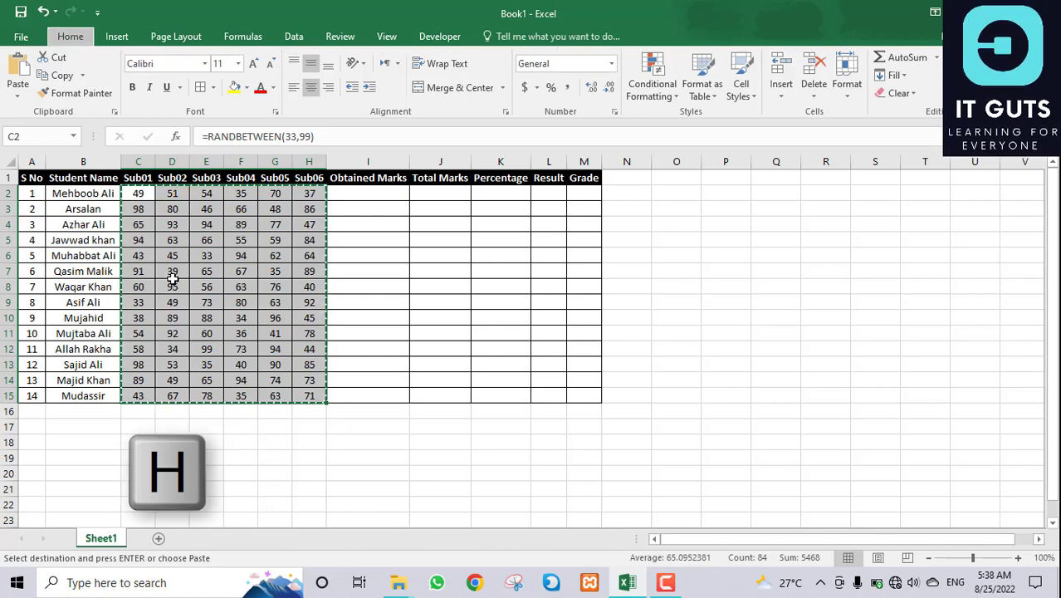
key("v")
key("v")
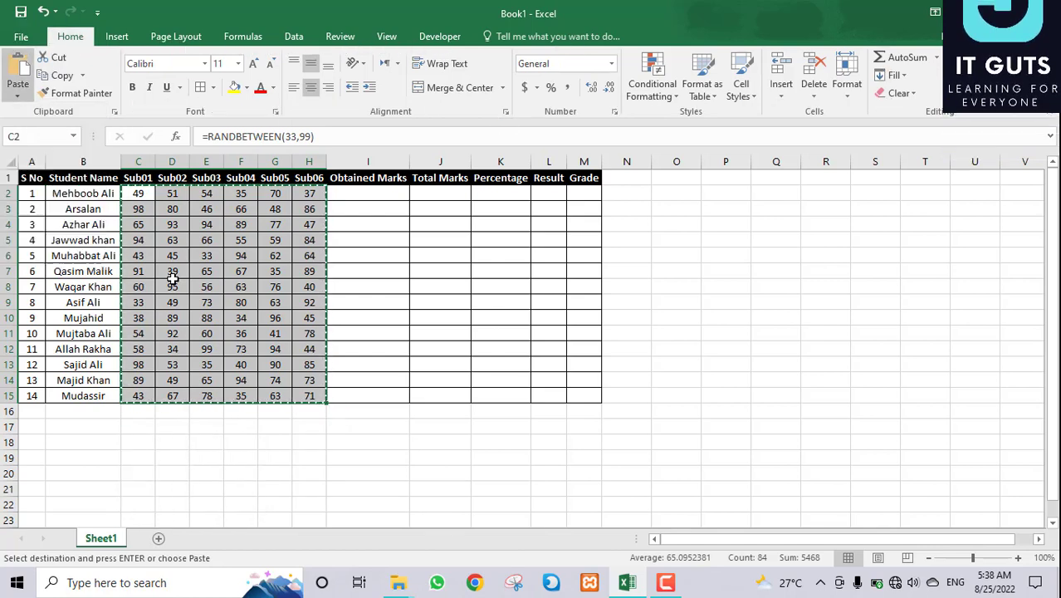
key("Escape")
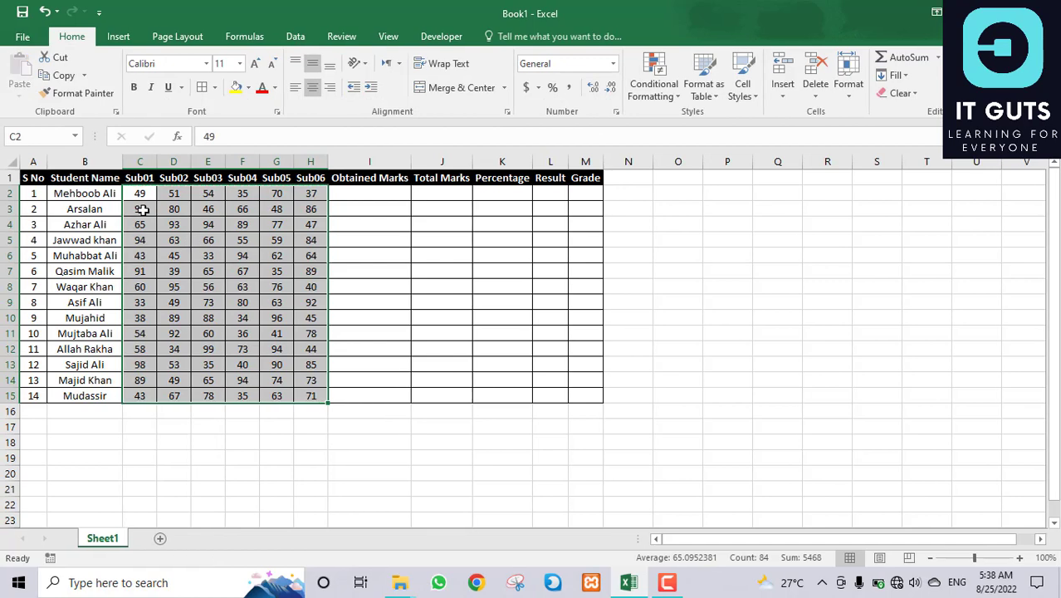
Step: Undo the value paste to restore the RANDBETWEEN formulas, then reselect the marks
left_click_drag(140, 196, 308, 391)
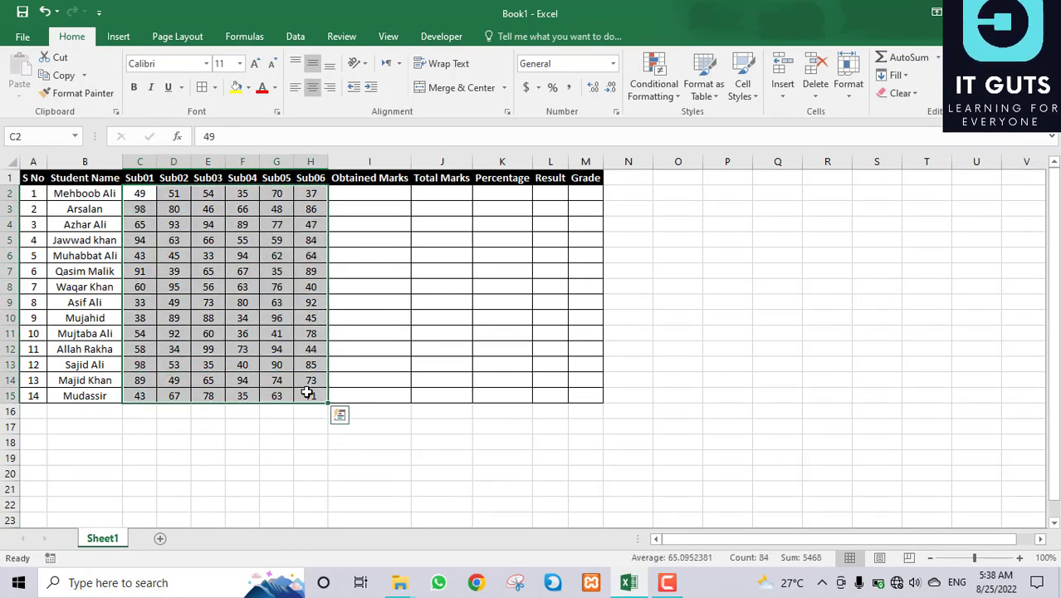
left_click(218, 252)
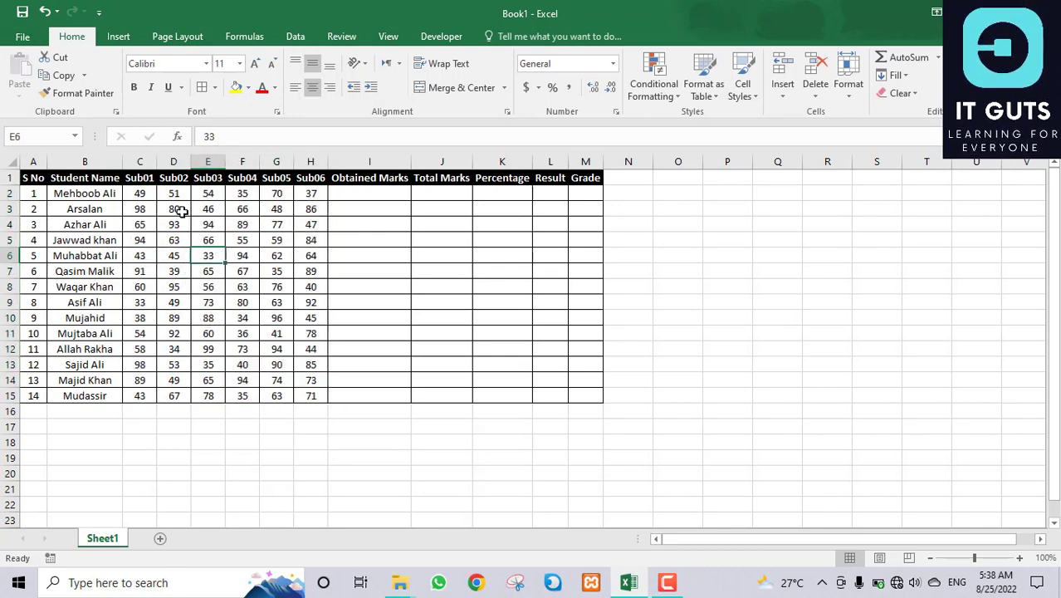
key("ctrl+z")
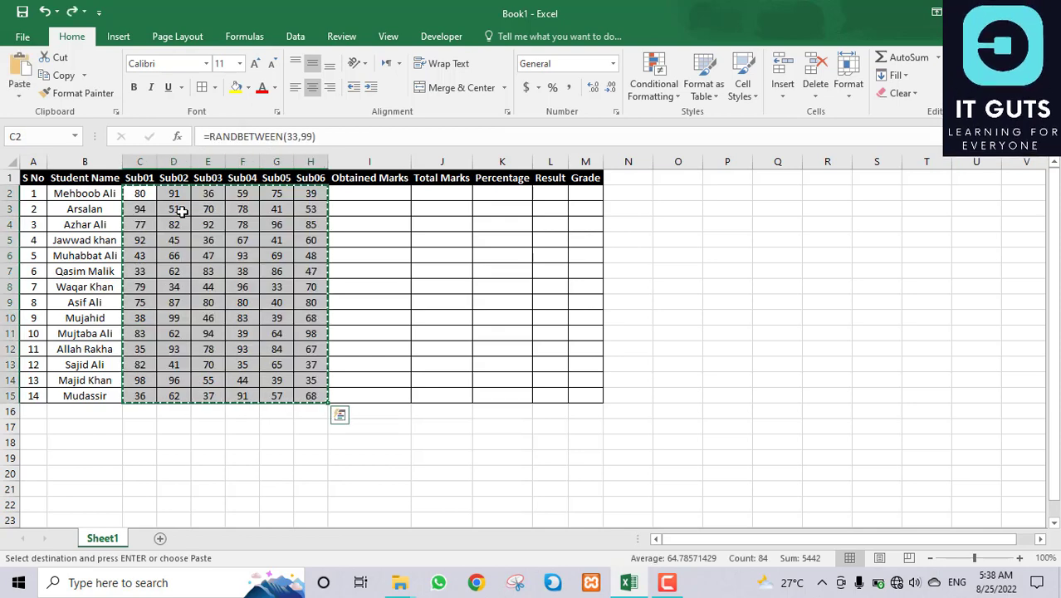
left_click(200, 243)
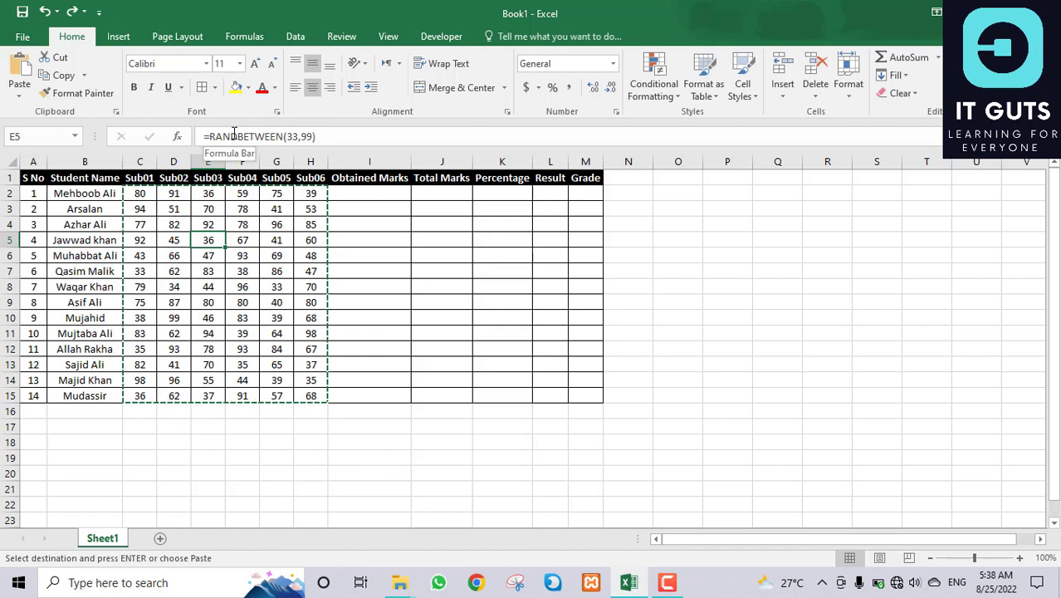
left_click(279, 287)
left_click(242, 318)
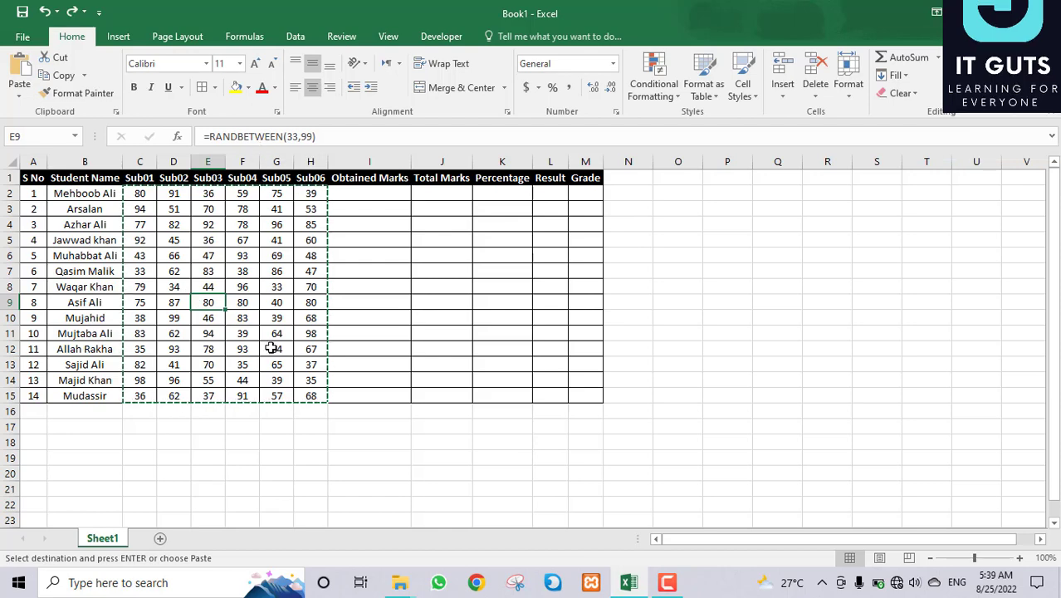
left_click(195, 435)
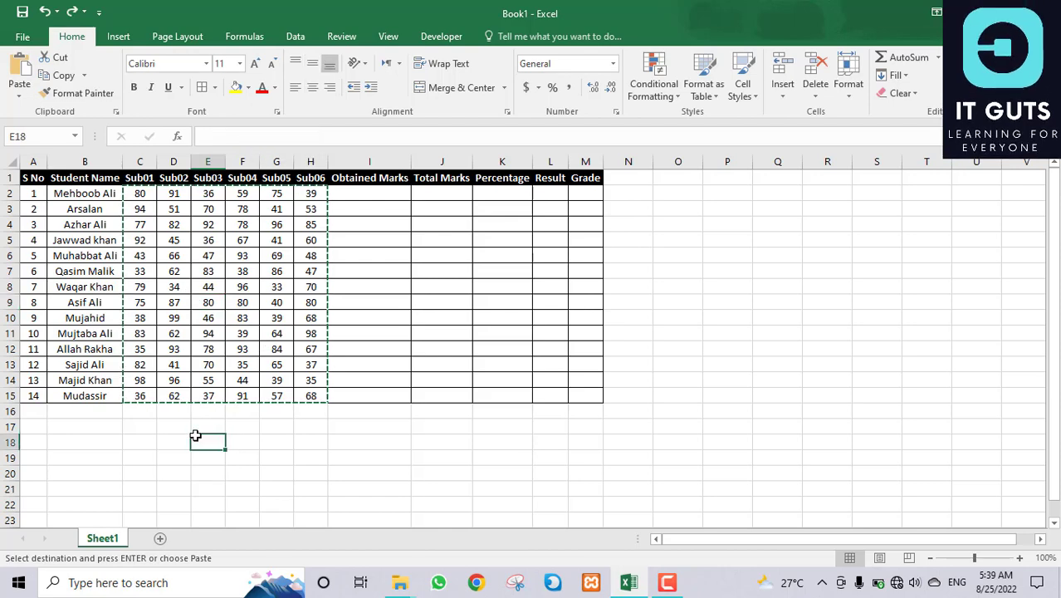
key("Delete")
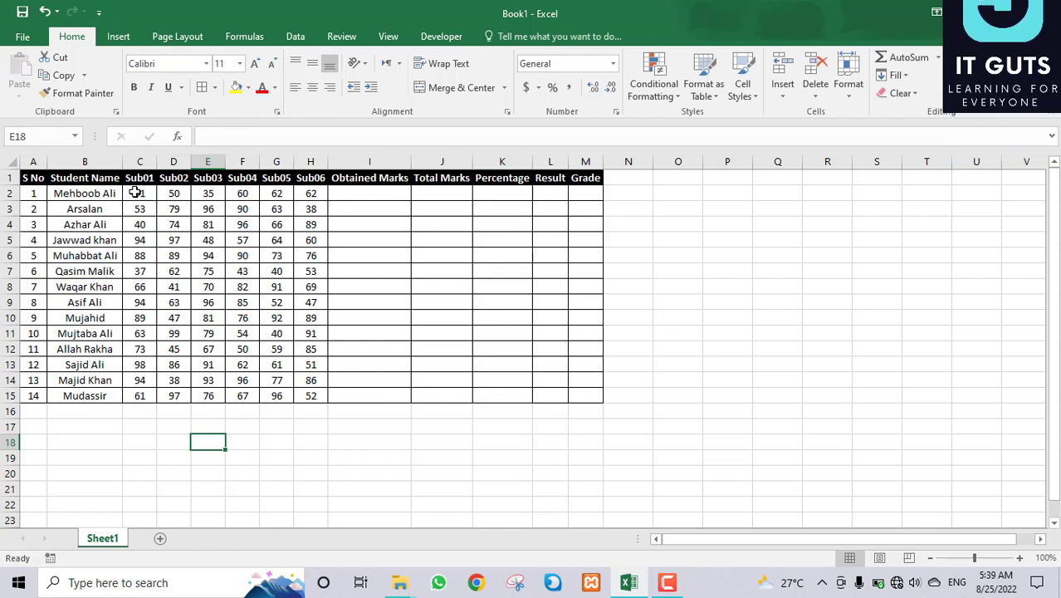
left_click_drag(139, 193, 302, 381)
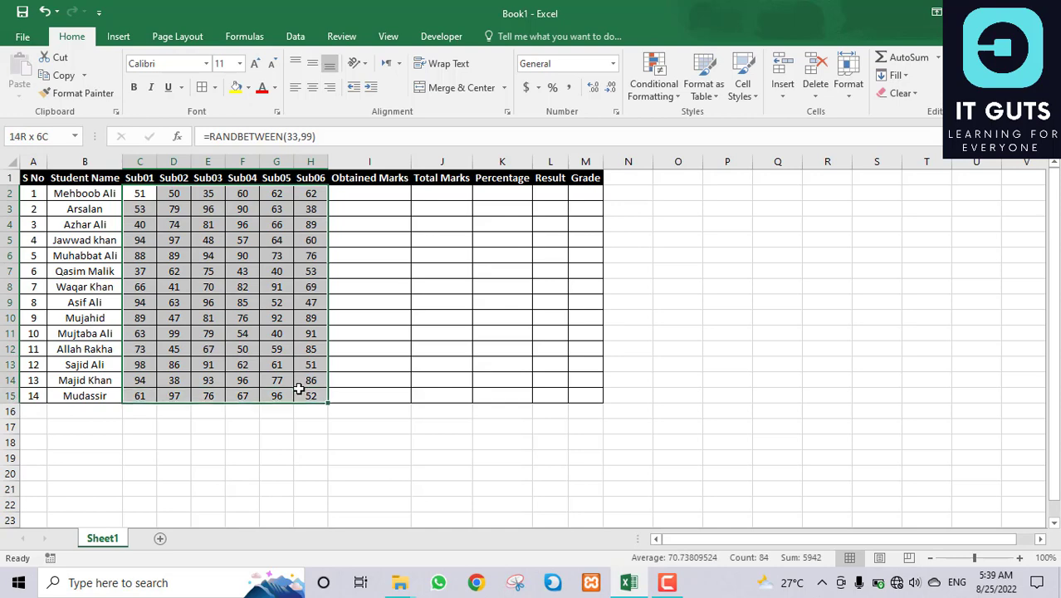
Step: Copy C2:H15 and paste it back as values so the marks become fixed numbers
key("ctrl+c")
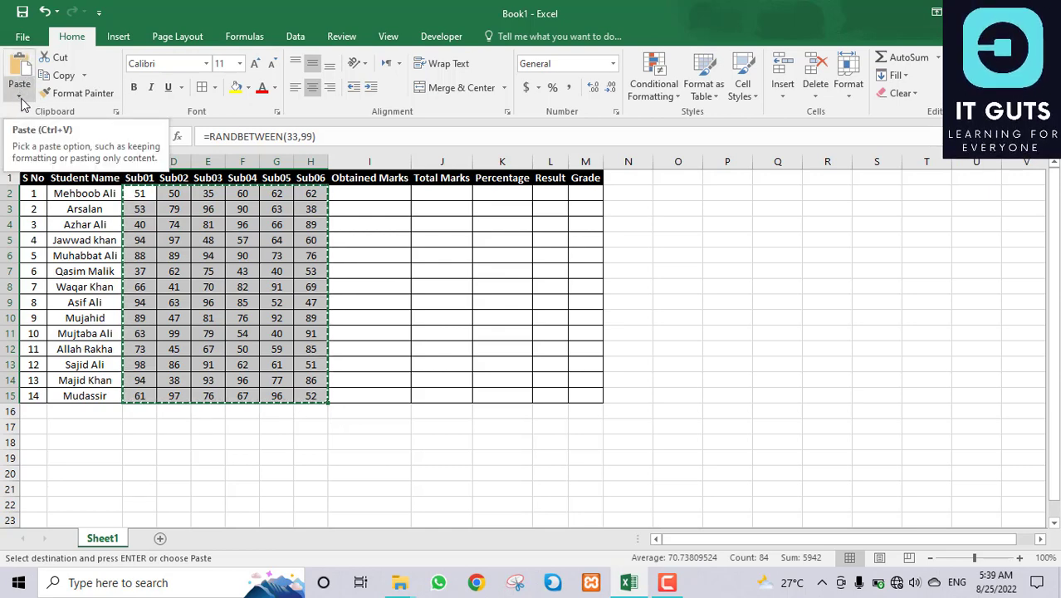
left_click(20, 98)
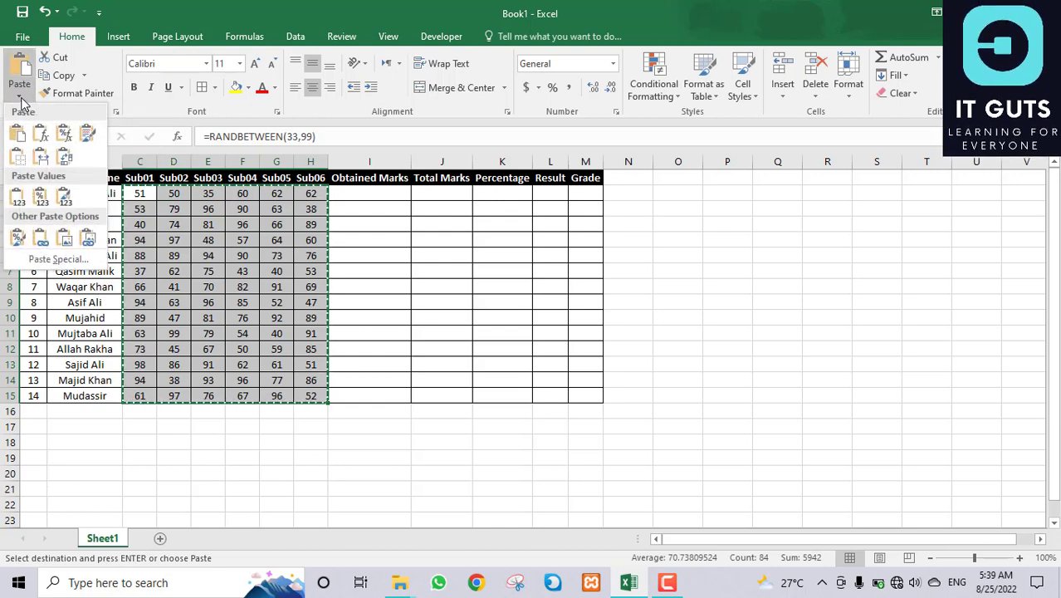
left_click(19, 199)
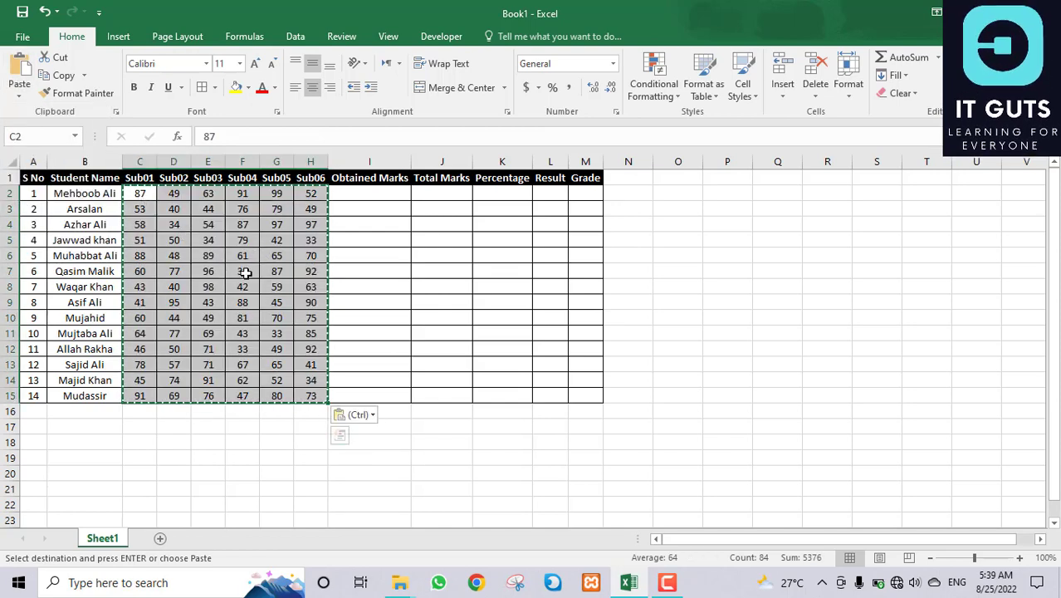
left_click(211, 238)
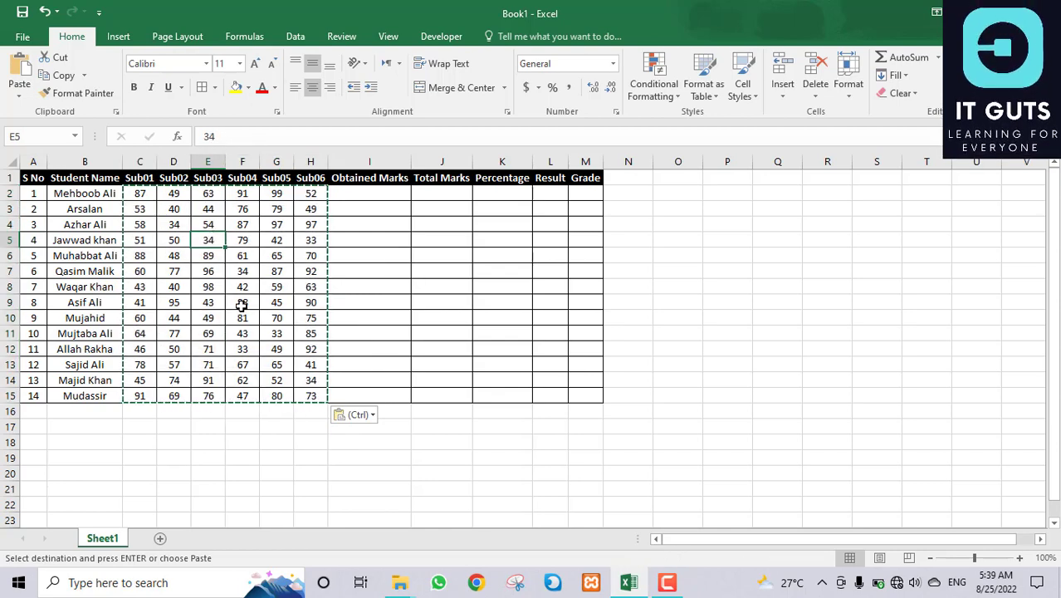
left_click(190, 314)
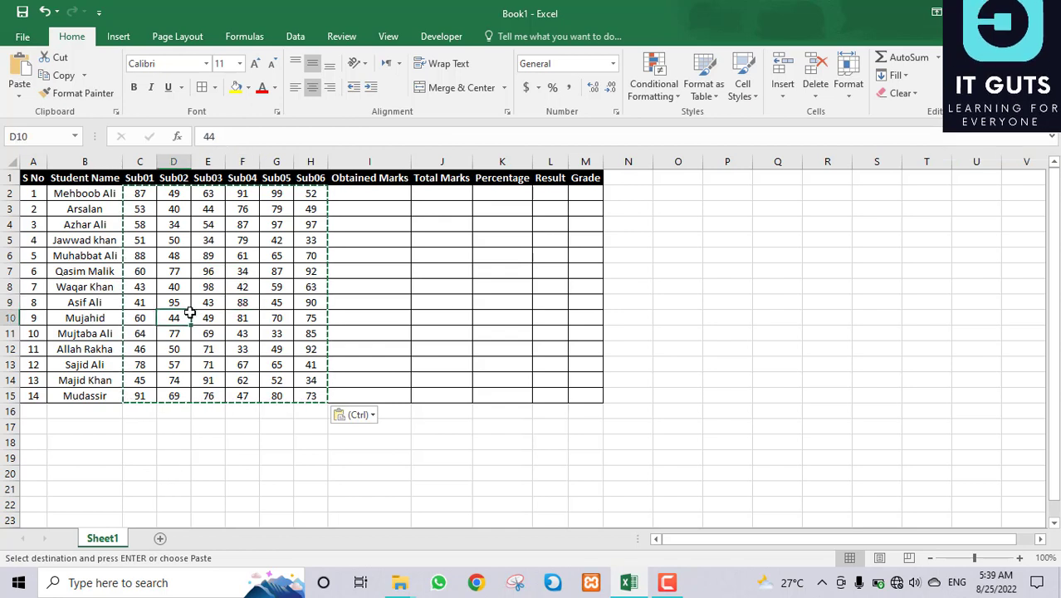
left_click(229, 448)
key("Escape")
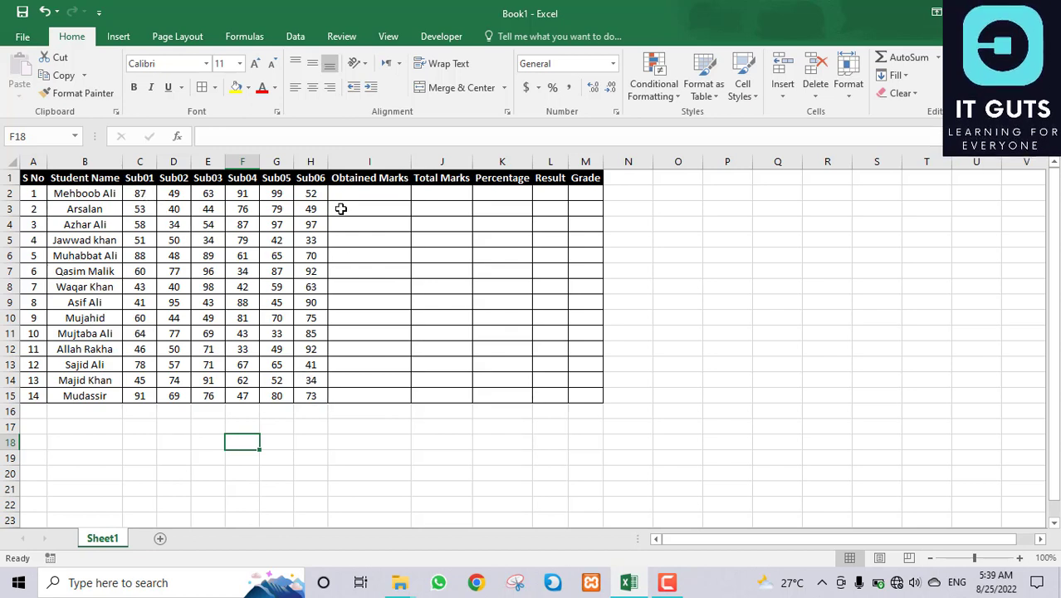
Step: Enter =SUM(C2:H2) in I2 for the first student's obtained marks
left_click(374, 193)
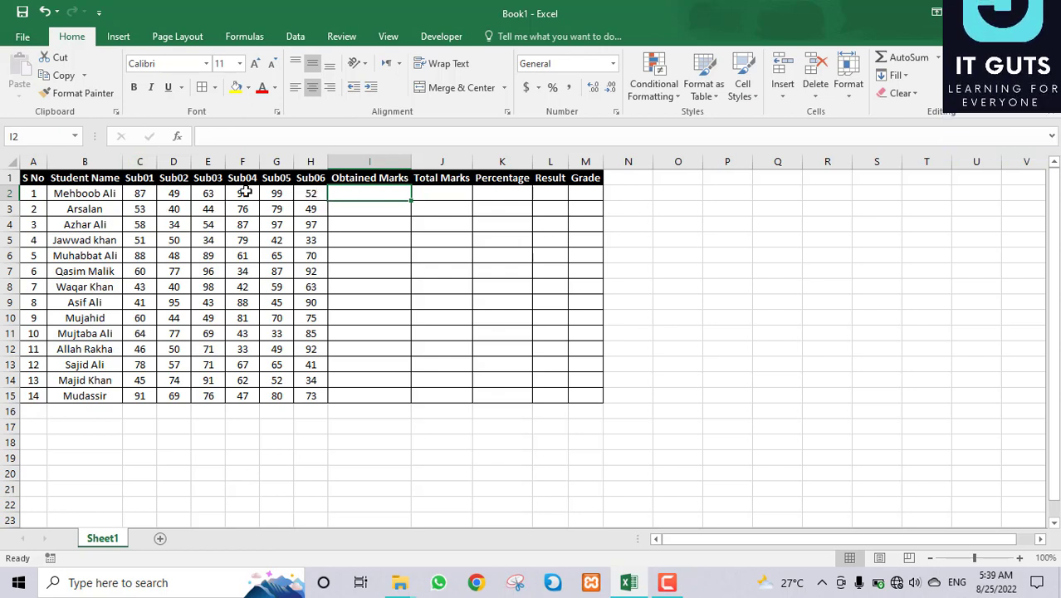
left_click_drag(141, 197, 310, 193)
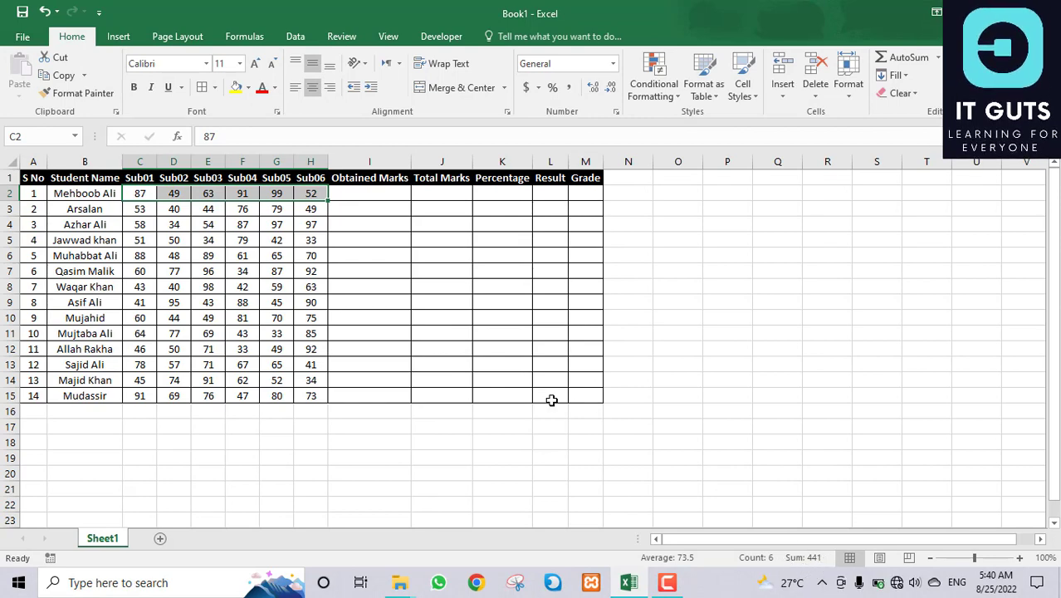
left_click(387, 190)
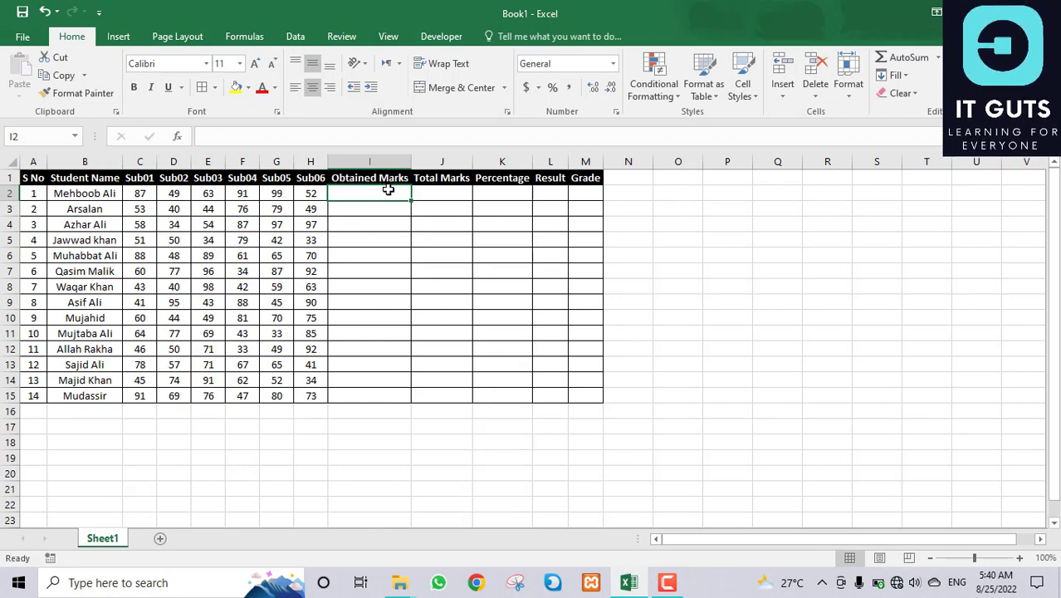
type("=sum")
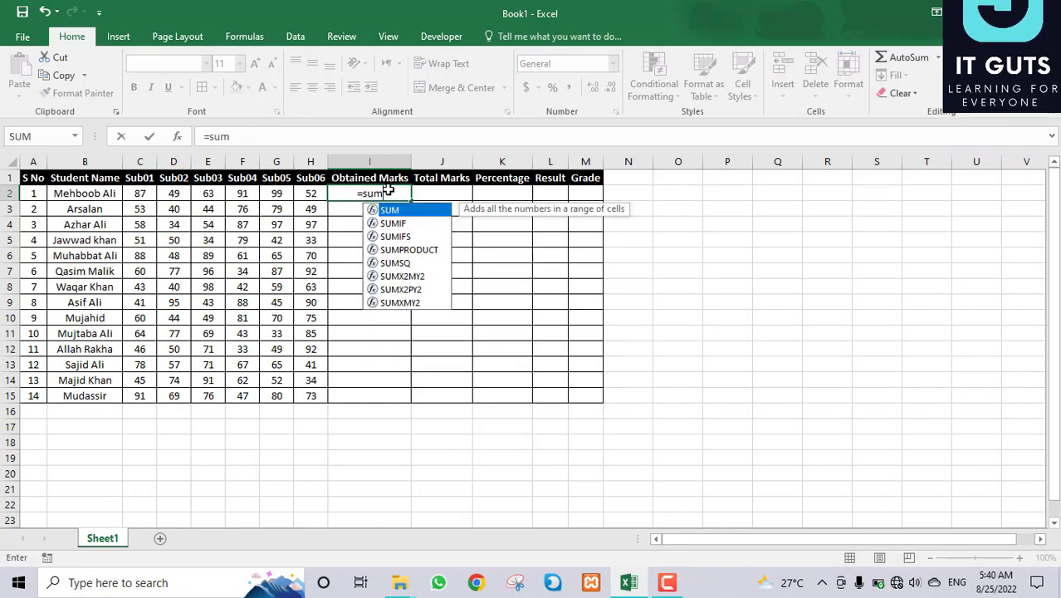
key("Tab")
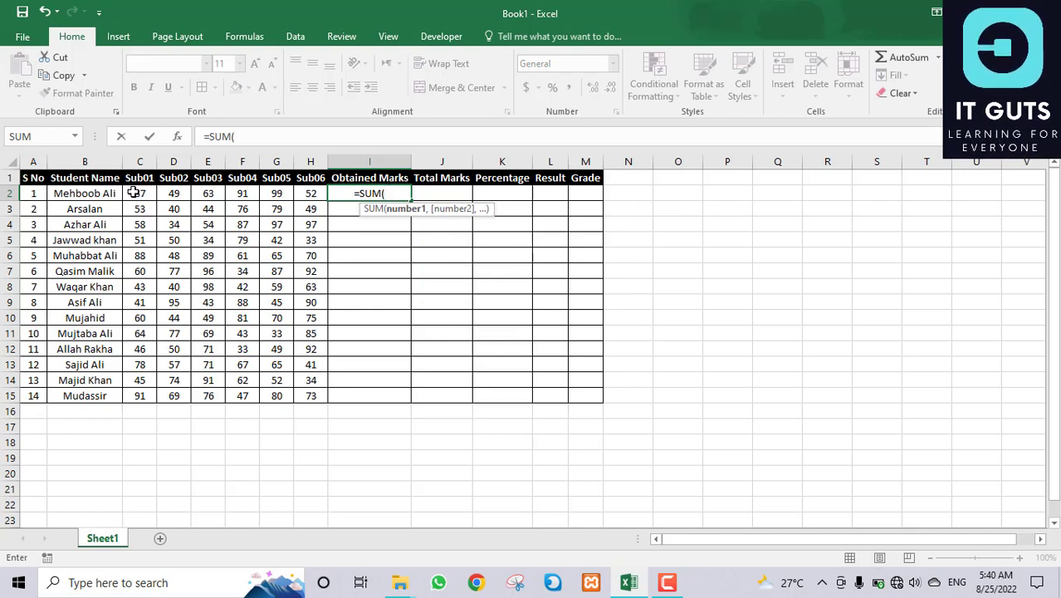
left_click_drag(133, 193, 308, 189)
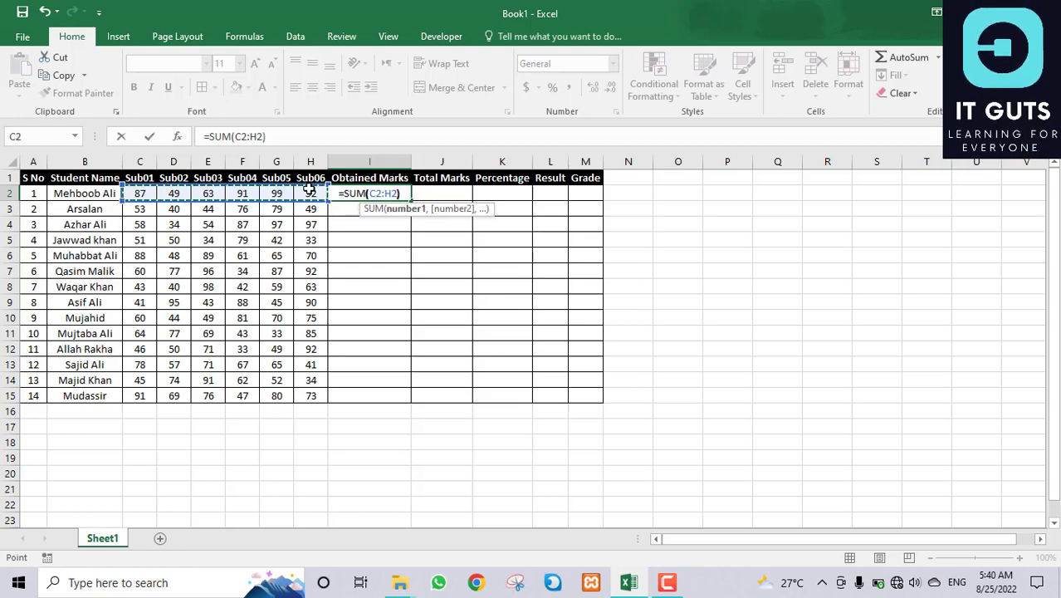
key("Return")
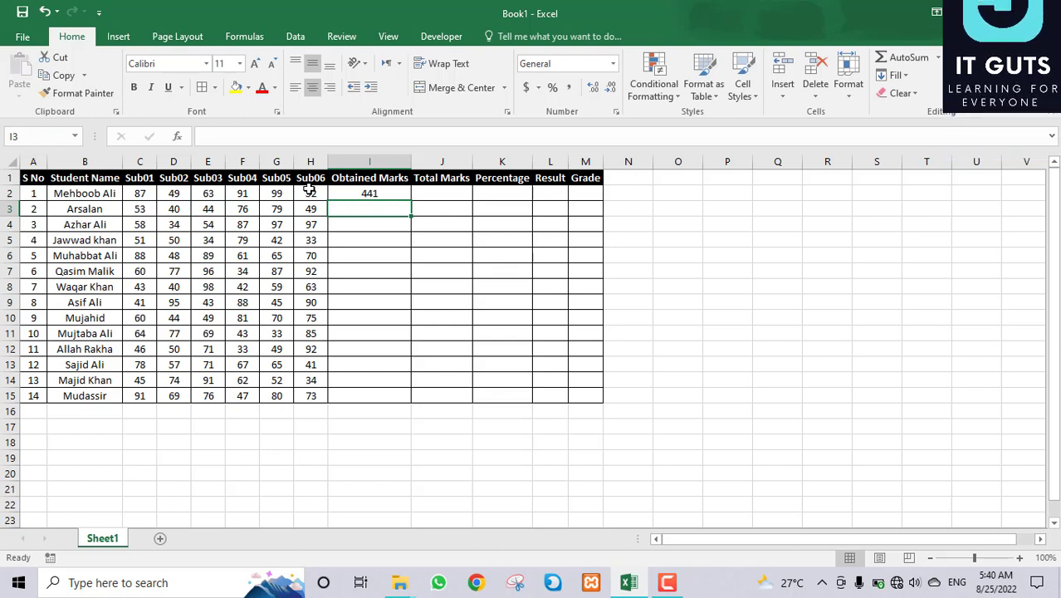
Step: Fill the SUM formula down from I2 to I15 and verify the copied totals
left_click(399, 191)
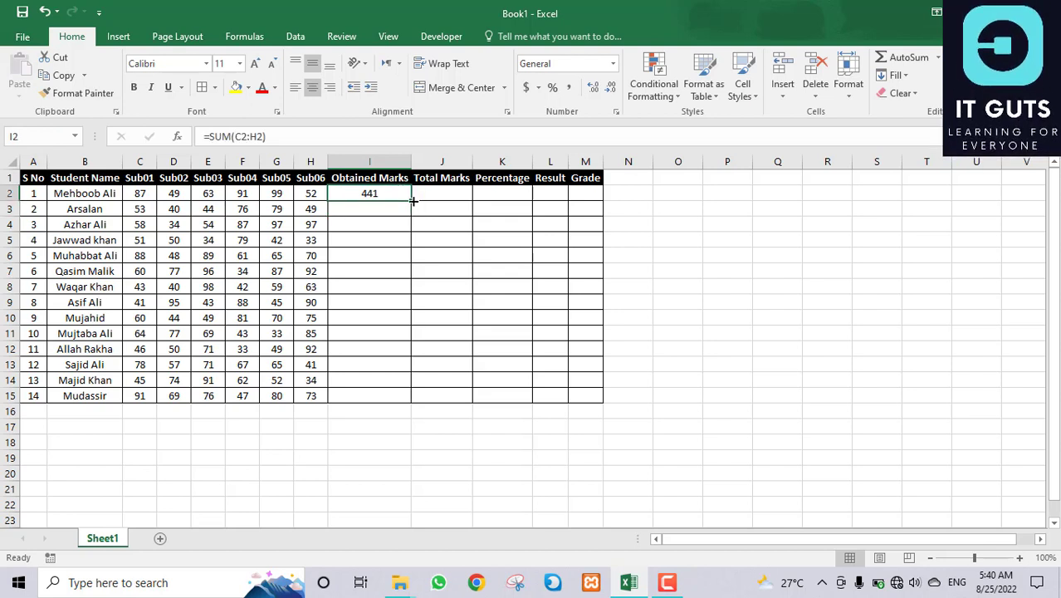
left_click_drag(412, 201, 417, 403)
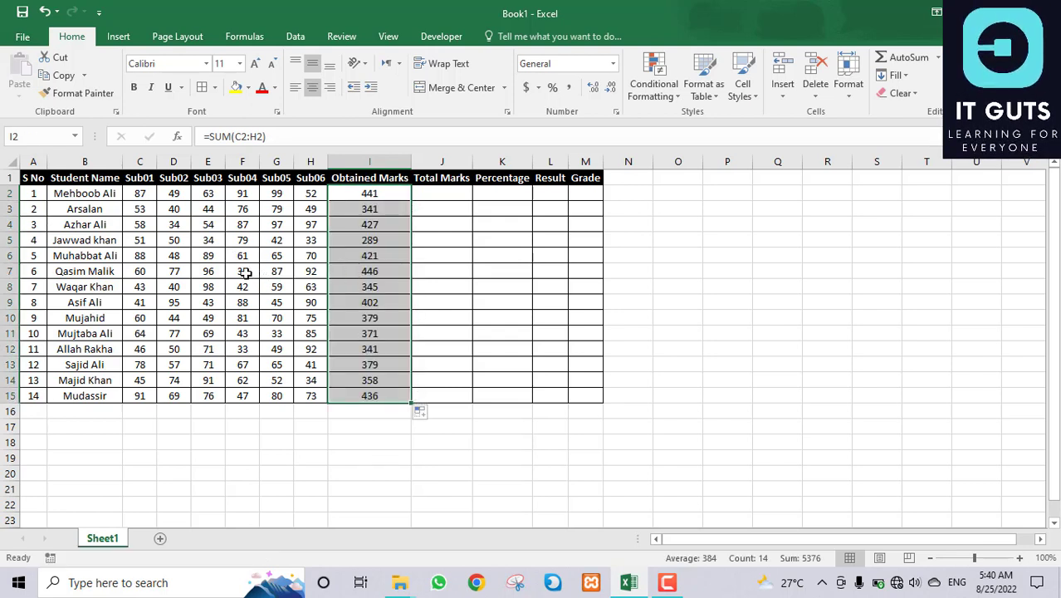
left_click(142, 271)
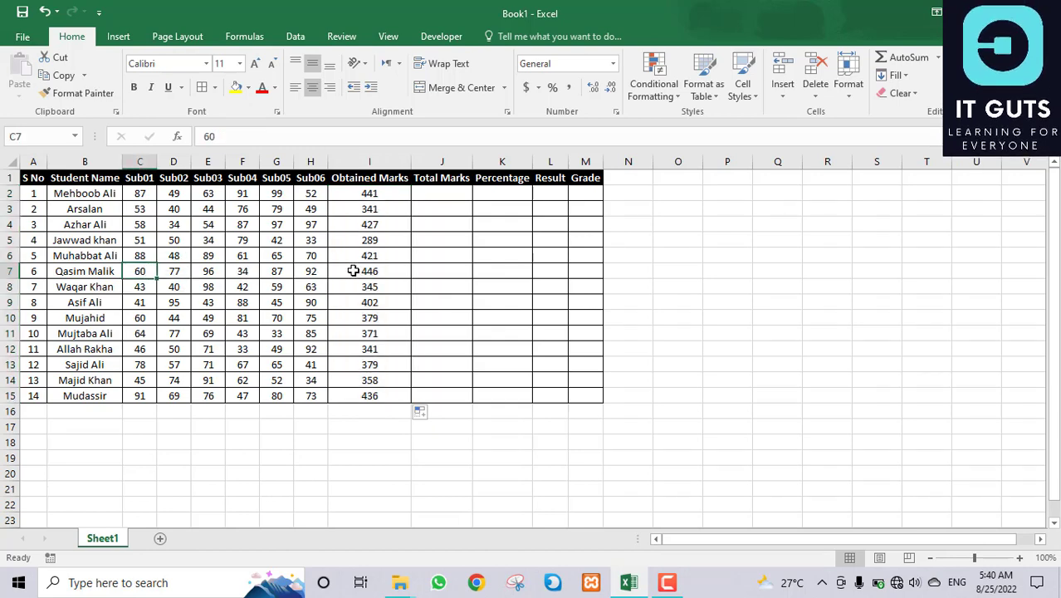
left_click(370, 271)
left_click(397, 192)
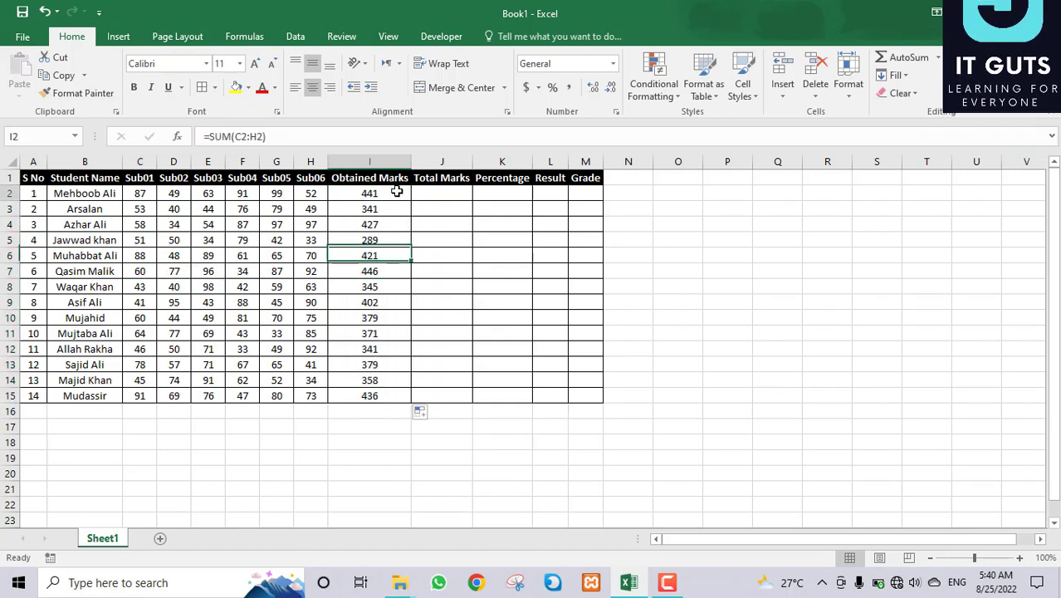
left_click_drag(397, 192, 394, 395)
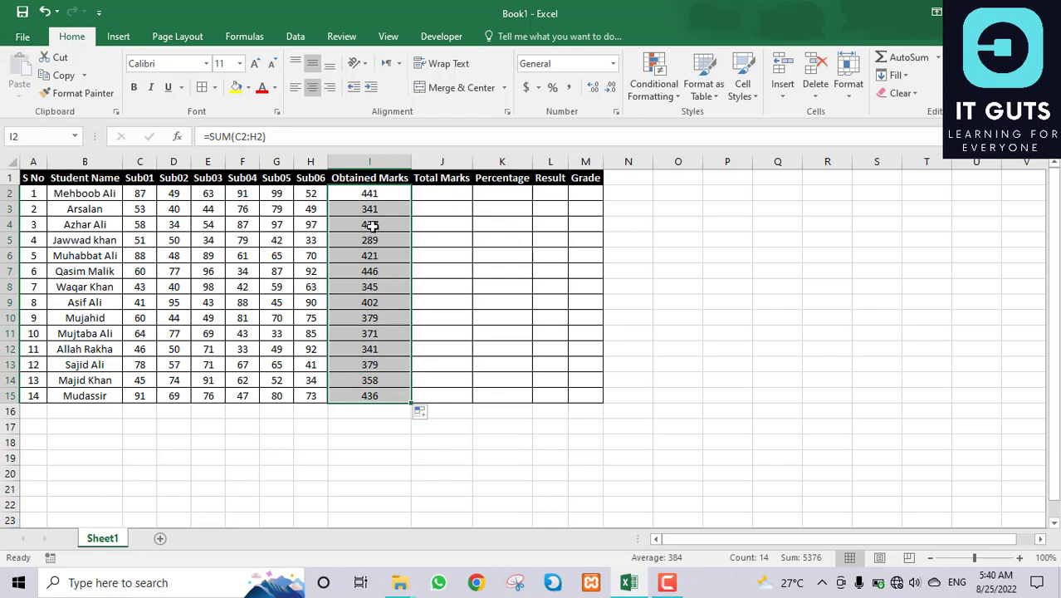
left_click(457, 200)
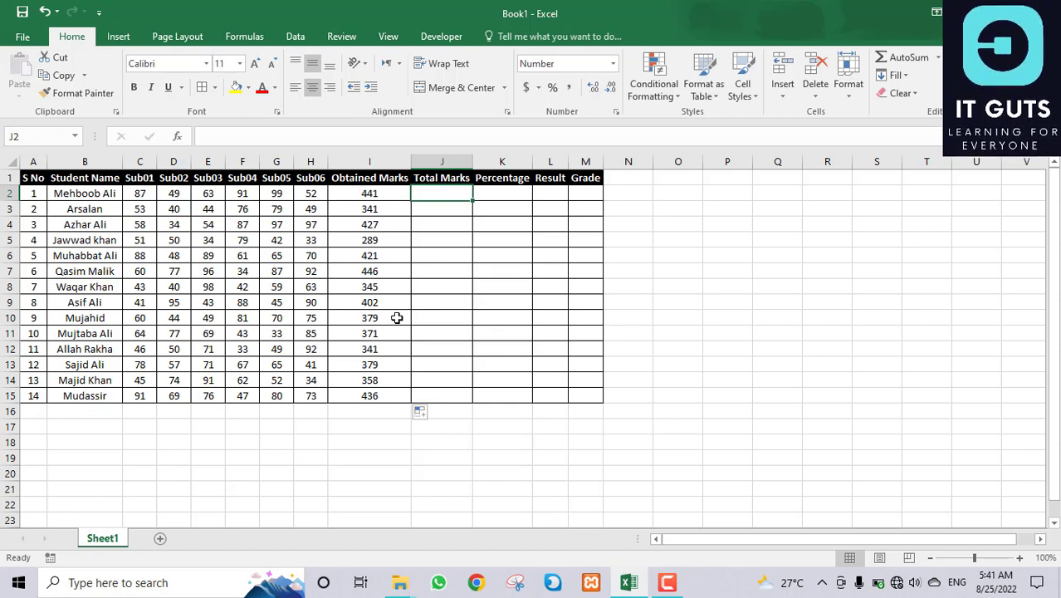
Step: Enter 600 in J2 and fill it down to J15
type("600")
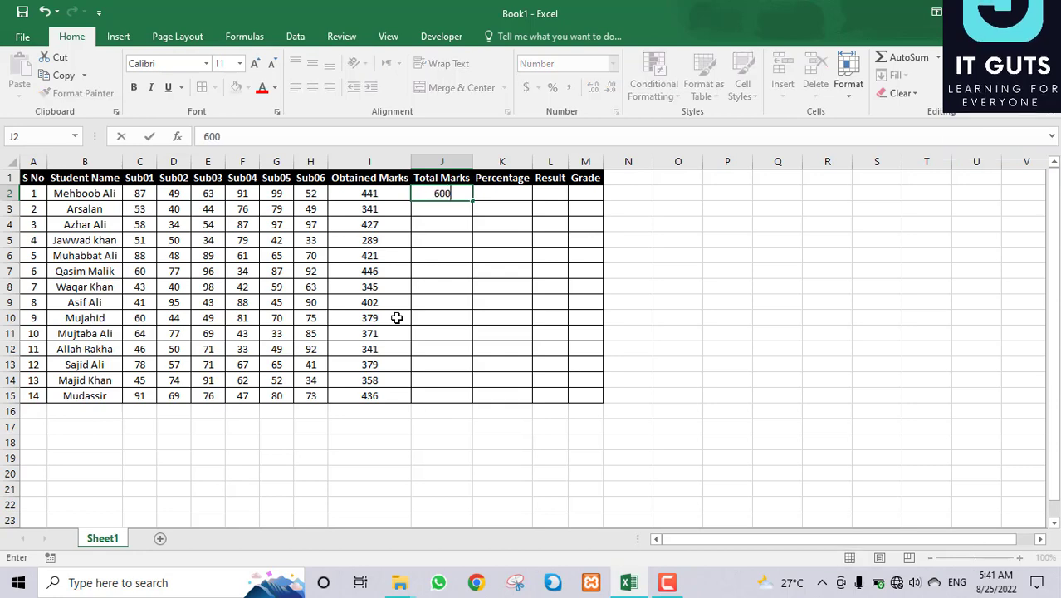
key("Return")
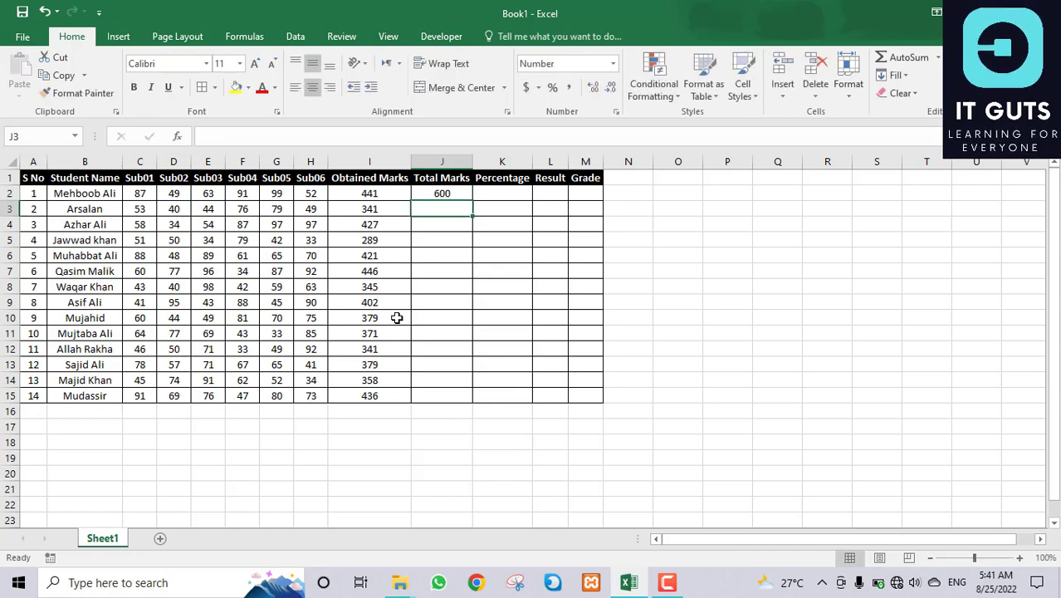
left_click(463, 193)
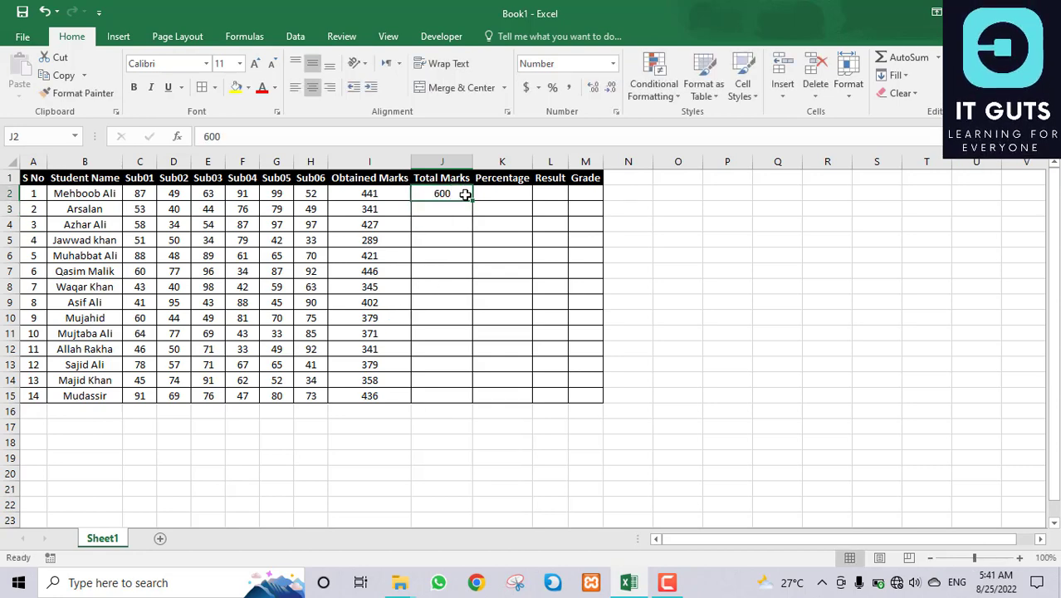
left_click_drag(473, 200, 463, 403)
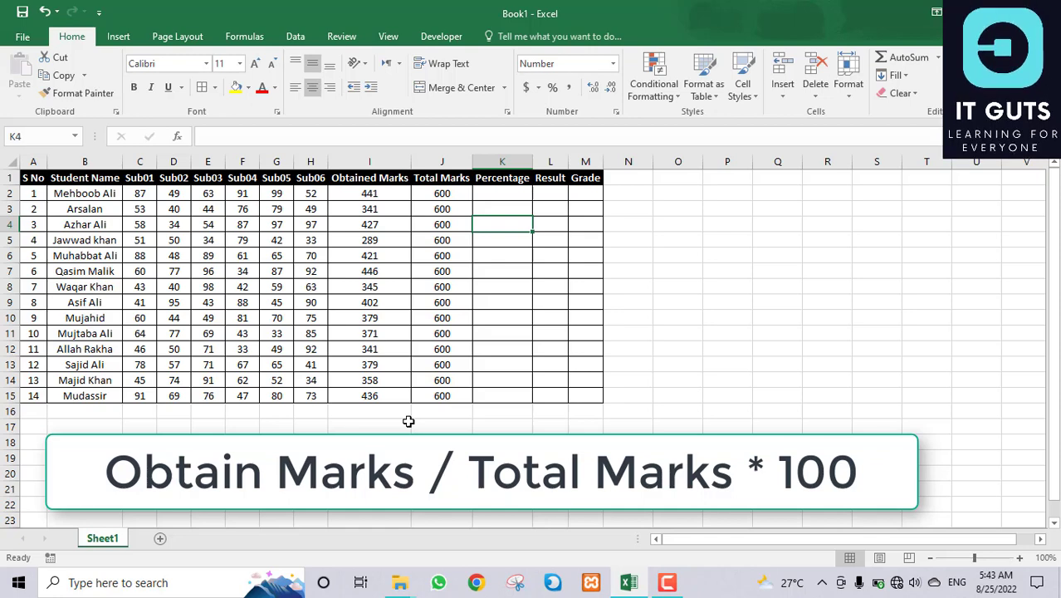
Step: Enter =I2/J2*100 in K2 and fill the percentage formula down to K15
left_click(521, 194)
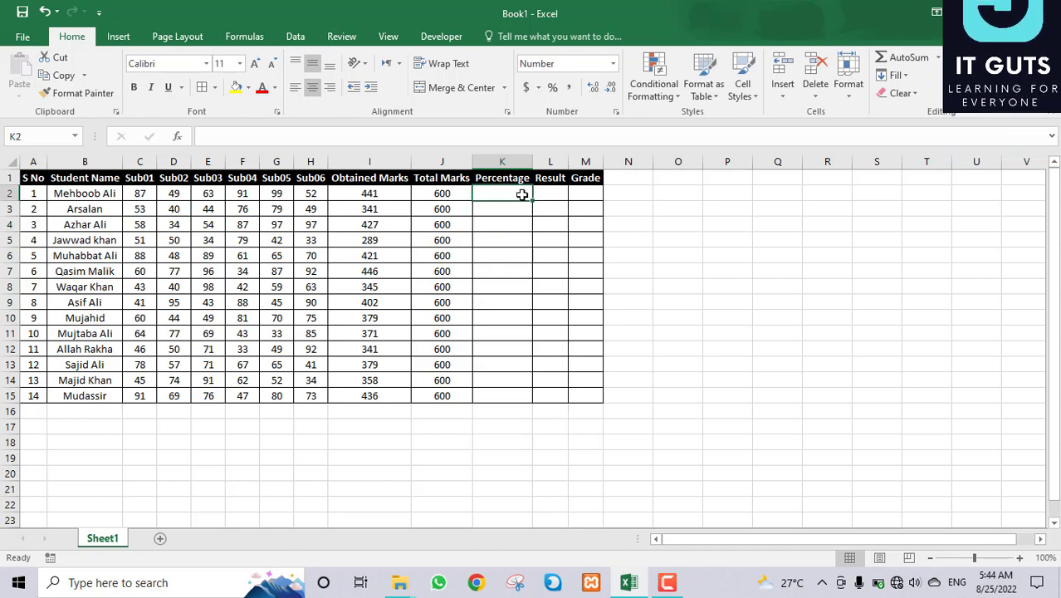
type("=")
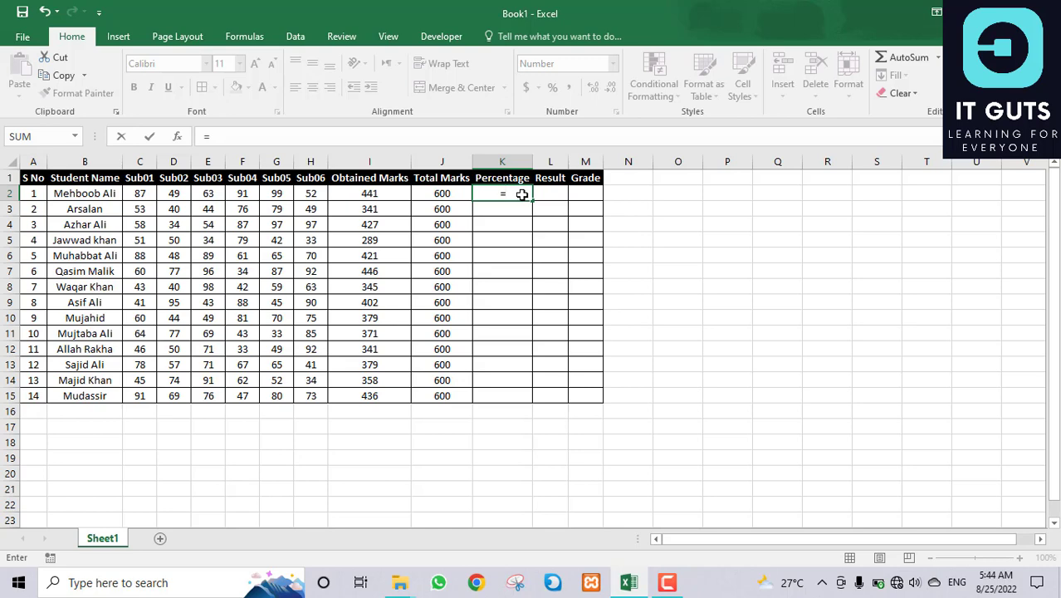
left_click(393, 196)
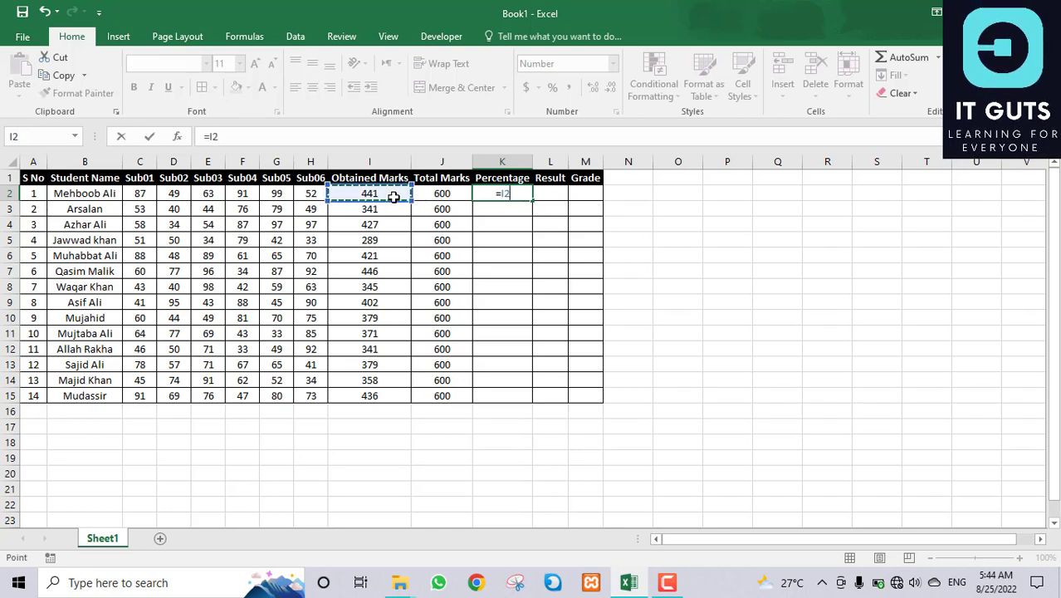
type("/")
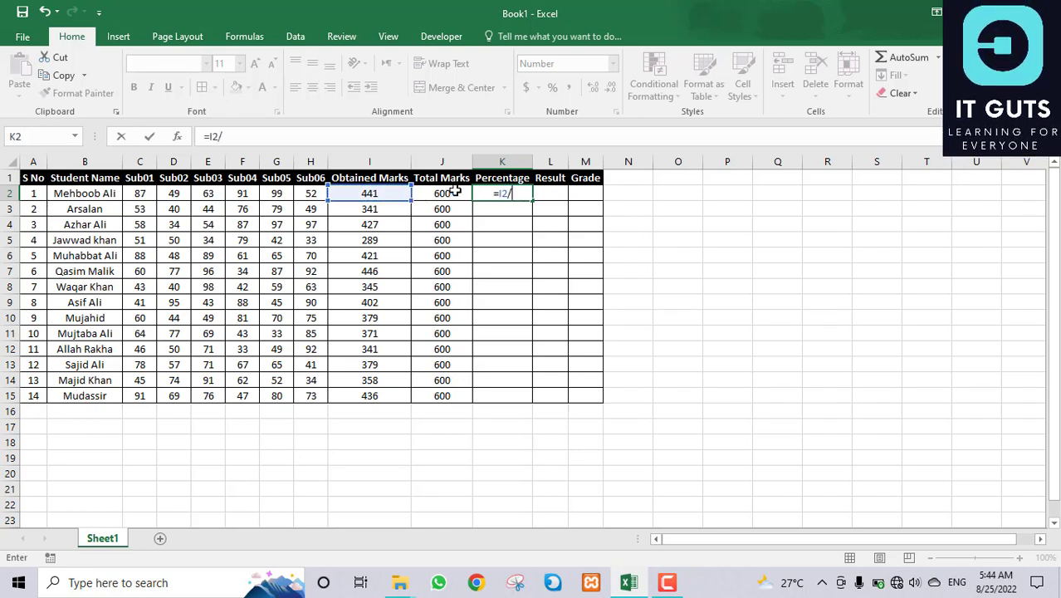
left_click(455, 192)
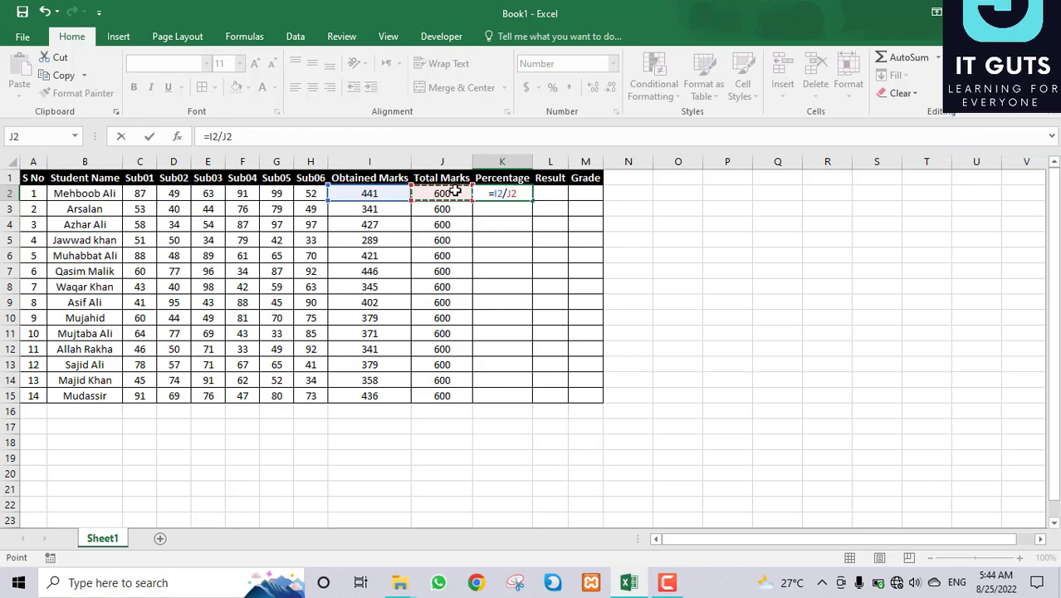
type("*")
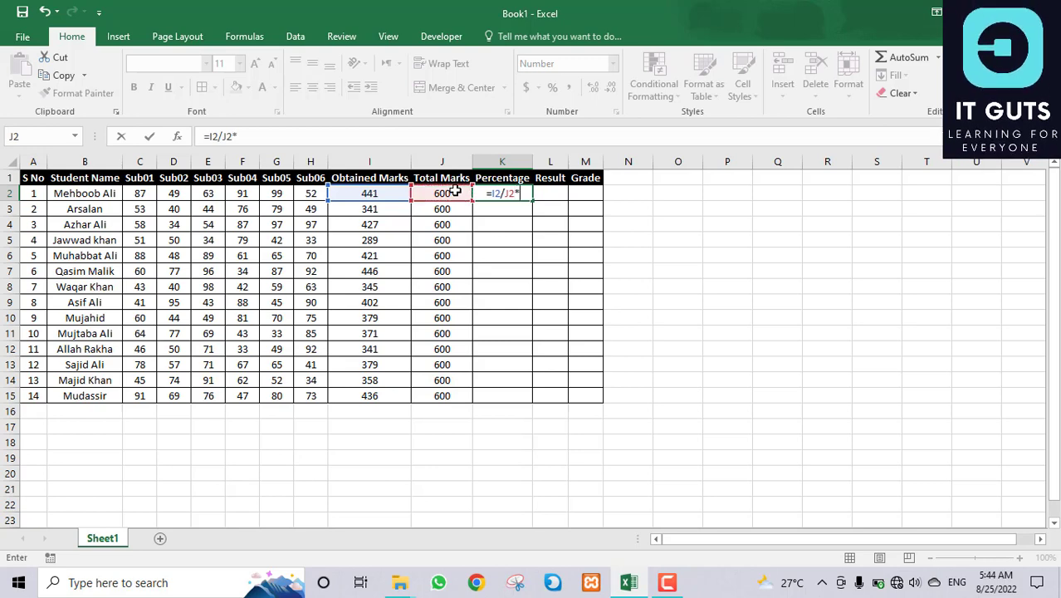
type("100")
key("Return")
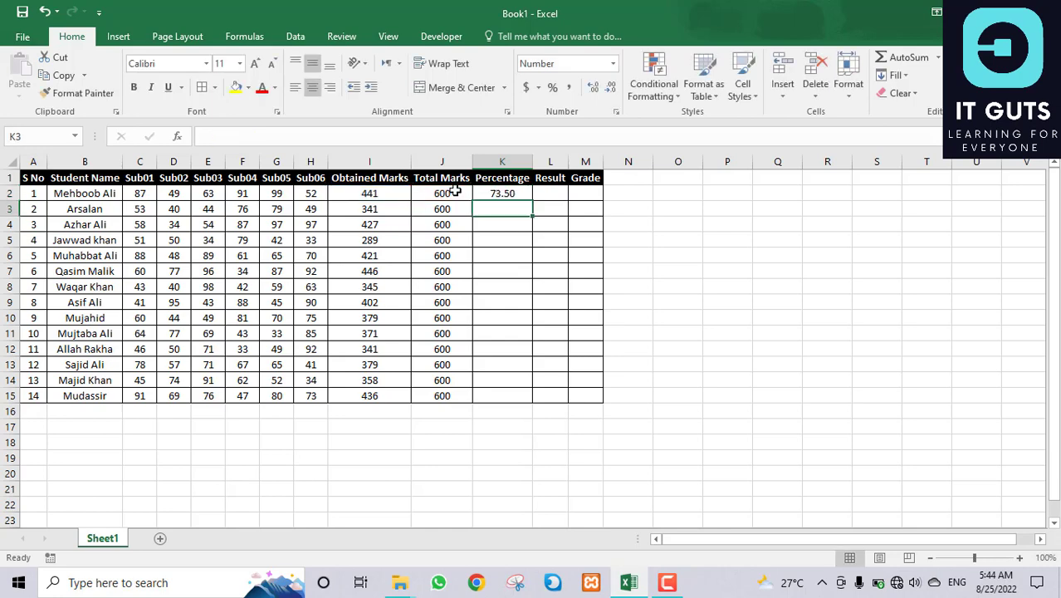
left_click(520, 194)
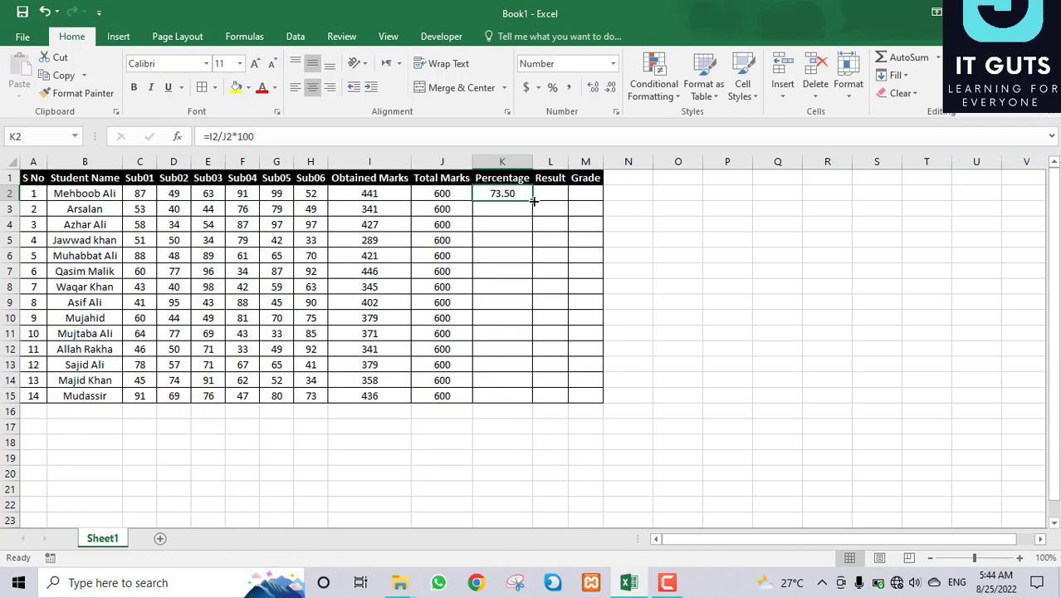
left_click_drag(533, 200, 535, 400)
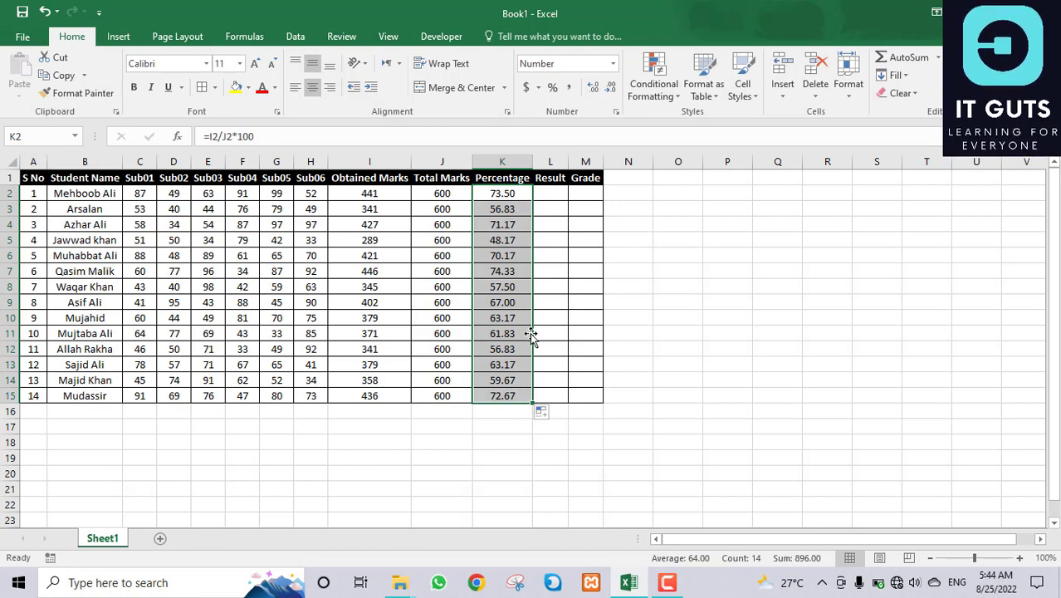
left_click(556, 198)
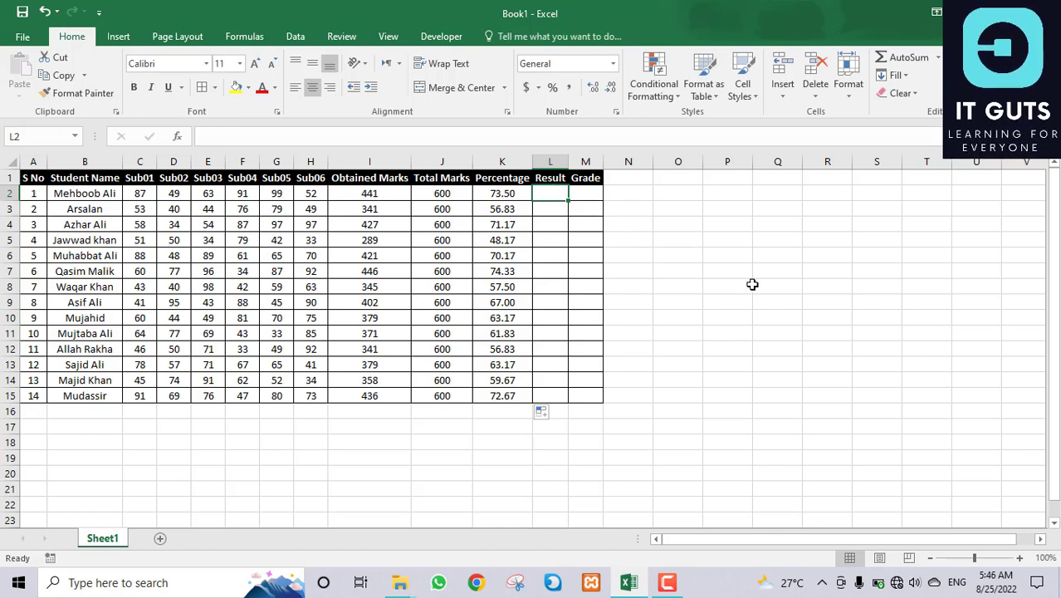
Step: Enter a sample person's name in P4 and select O4 for the test formula
left_click(694, 228)
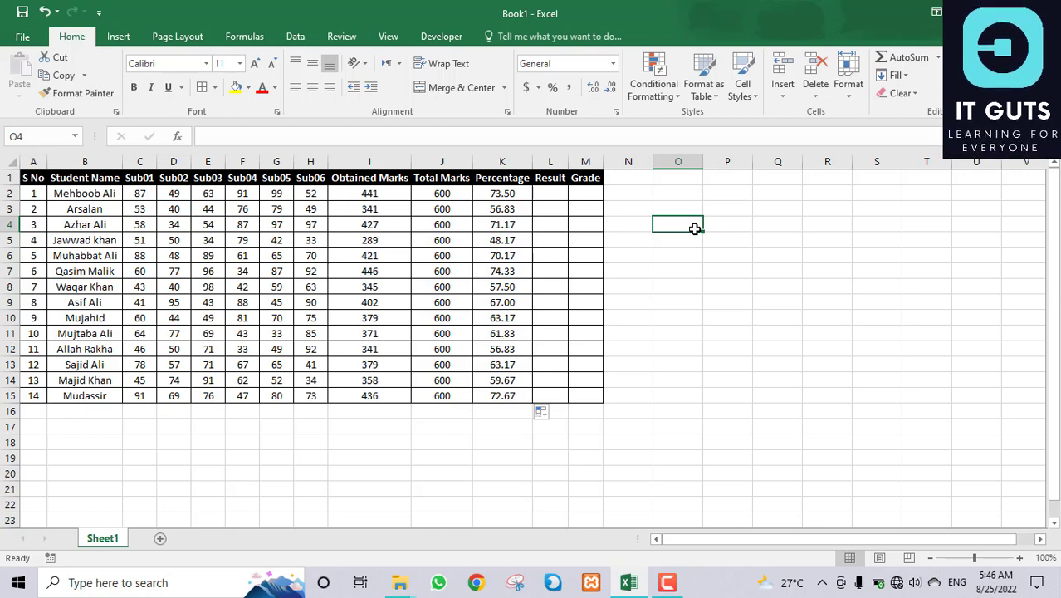
key("Right")
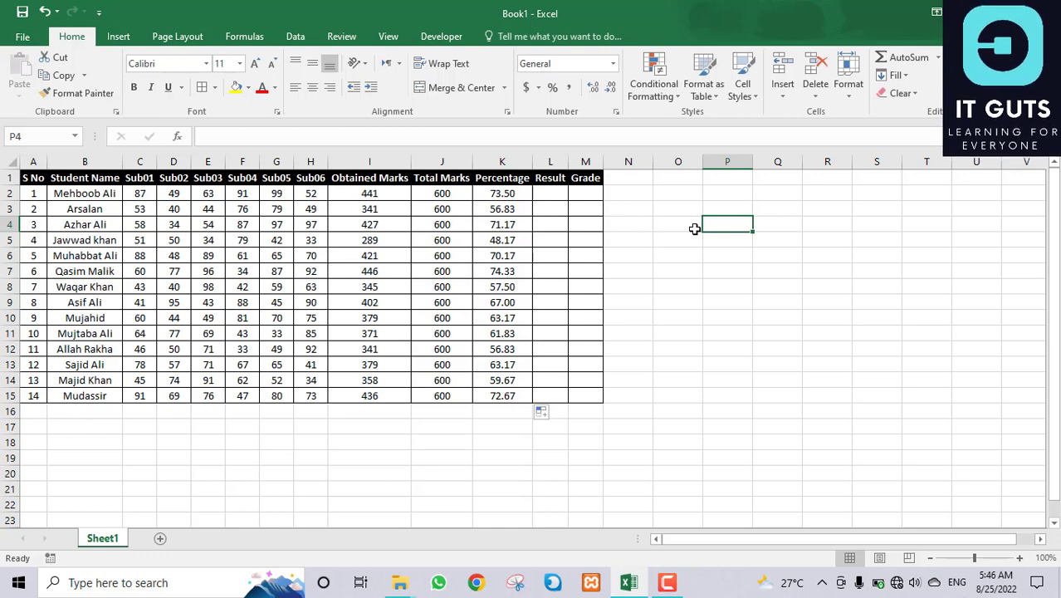
type("Fayyaz")
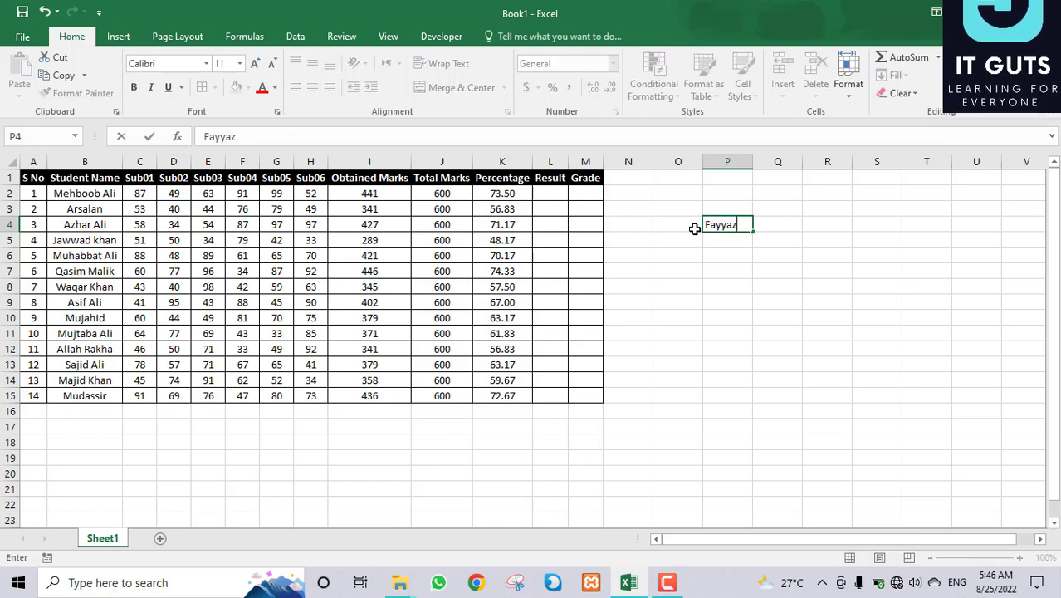
key("Return")
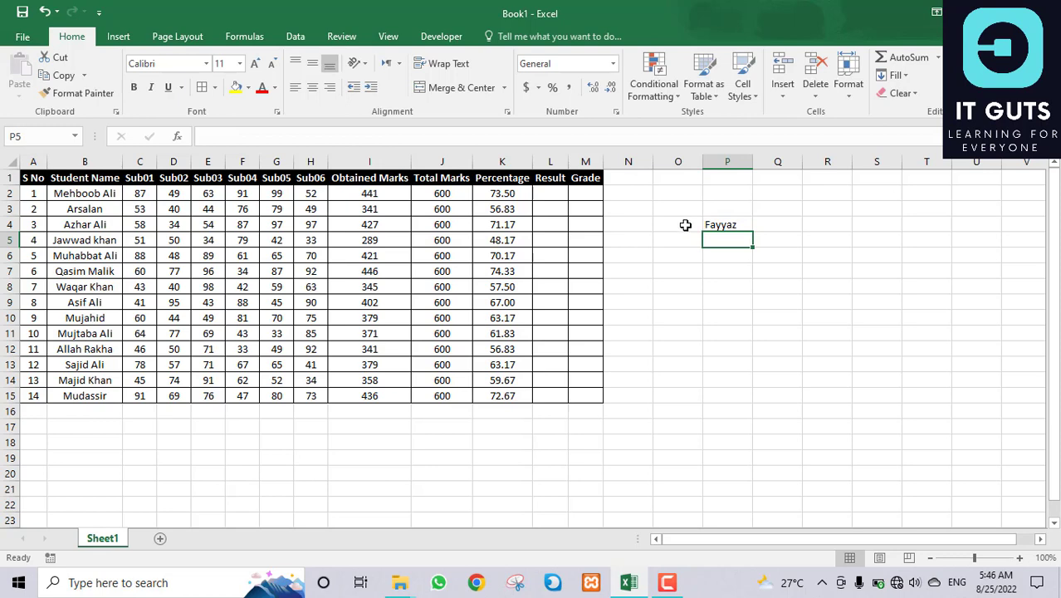
left_click(666, 241)
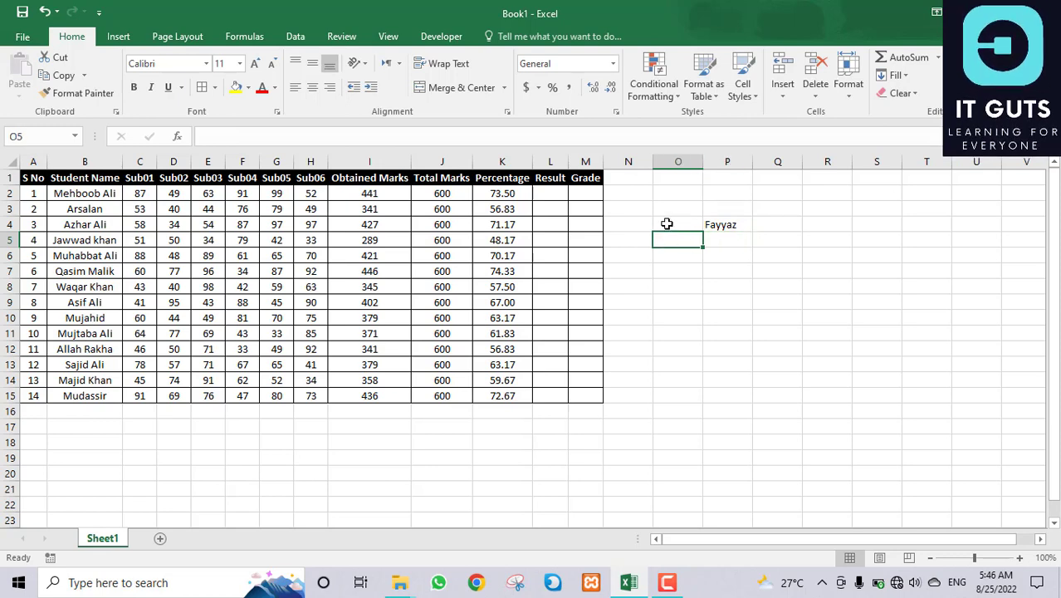
left_click(667, 223)
Step: Begin an IF formula in O4 with =IF(
type("=if")
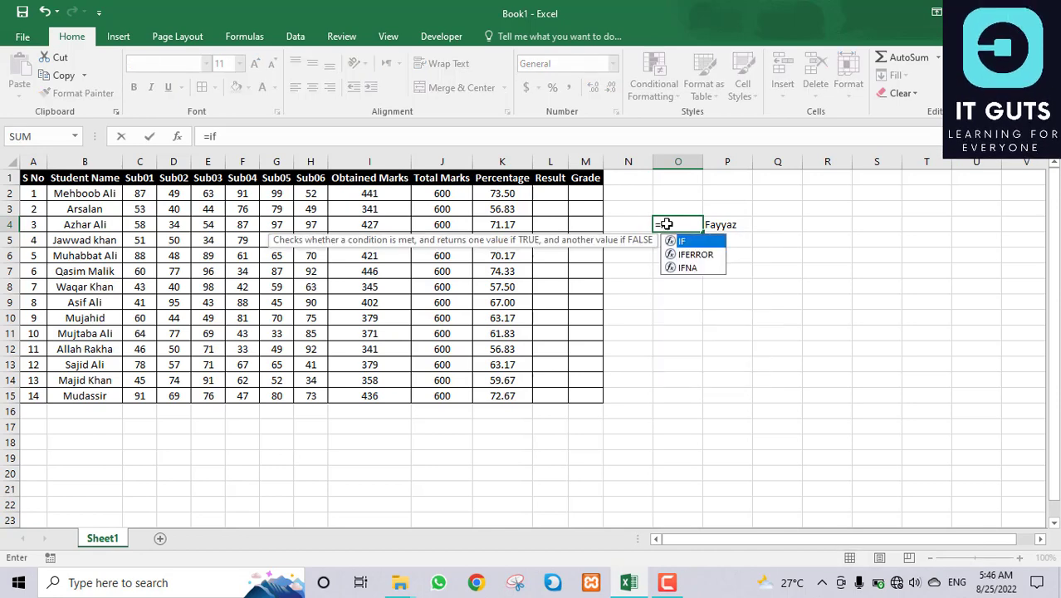
key("Tab")
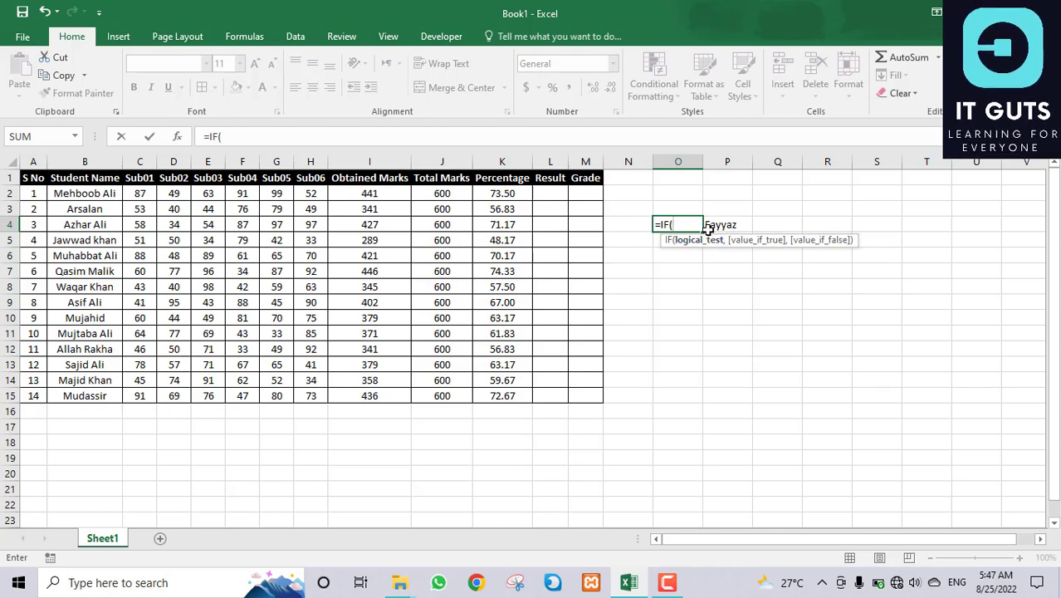
Step: Make the O4 IF test whether P4 equals the sample name, returning "OK" or "NOT OK"
left_click(732, 223)
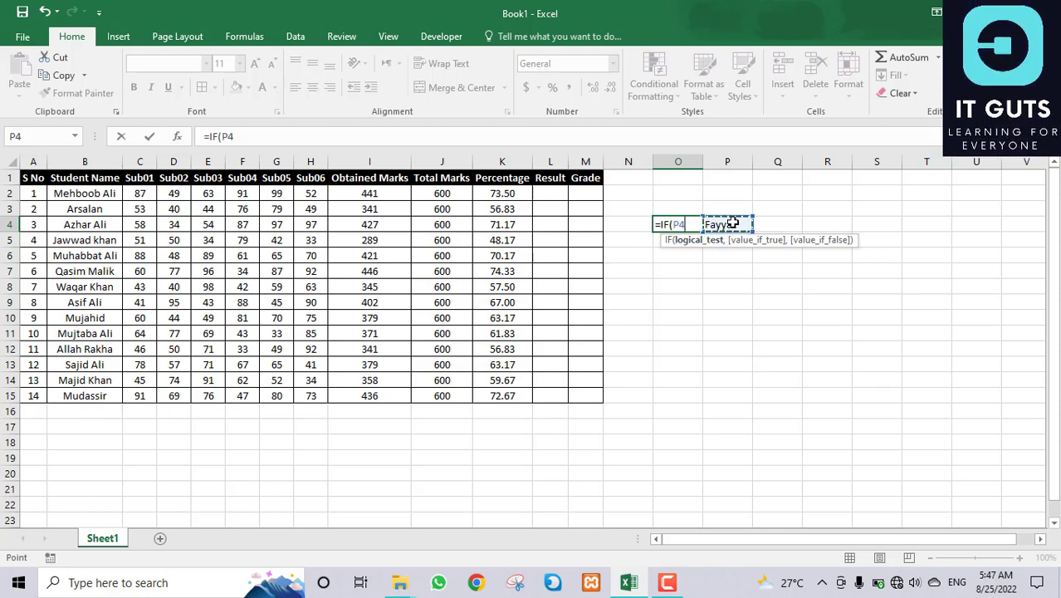
type("=")
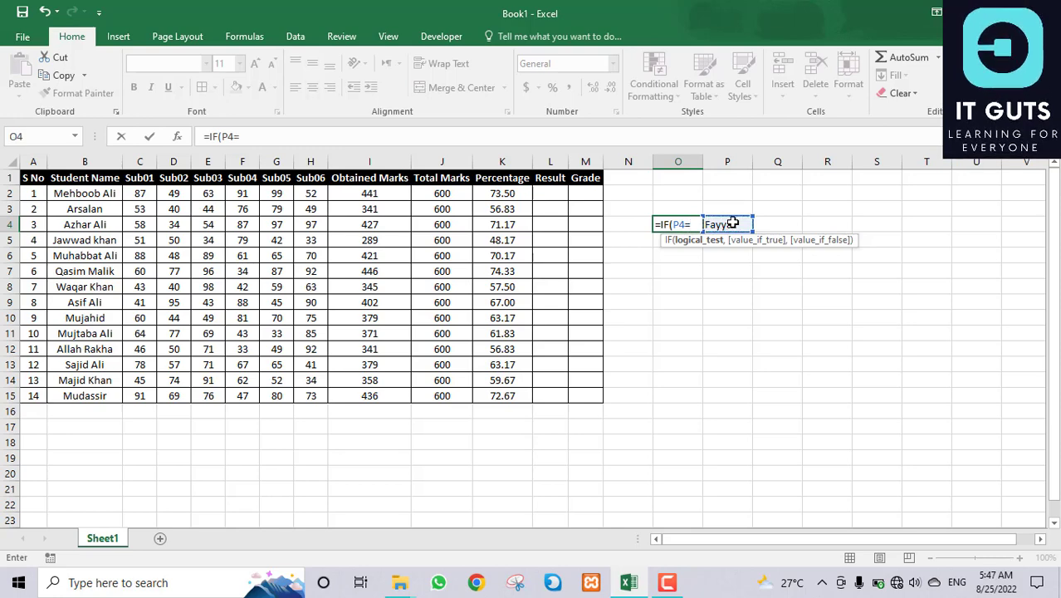
type("\"F")
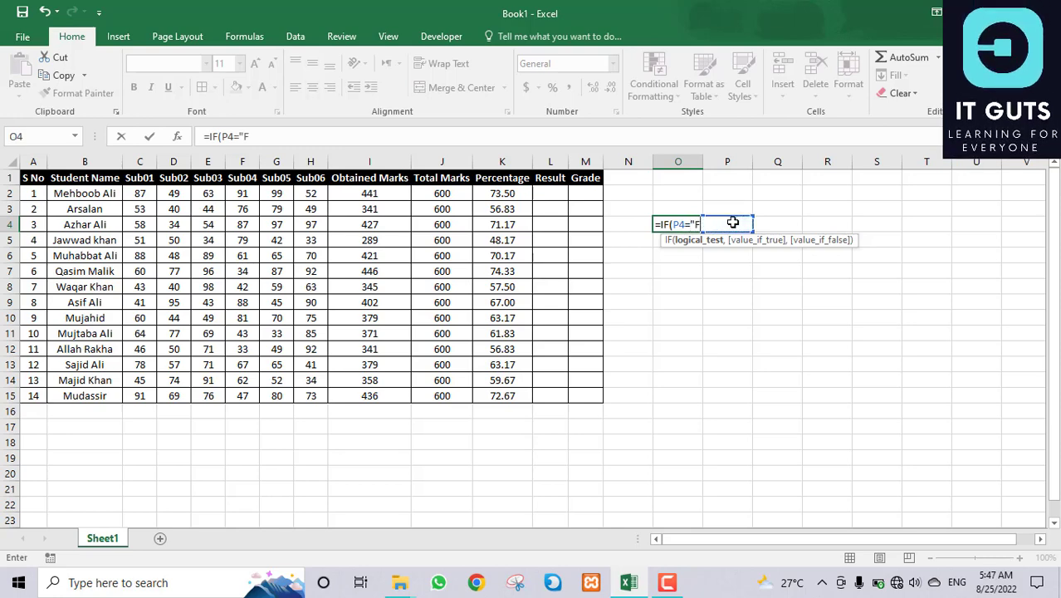
type("ayyaz")
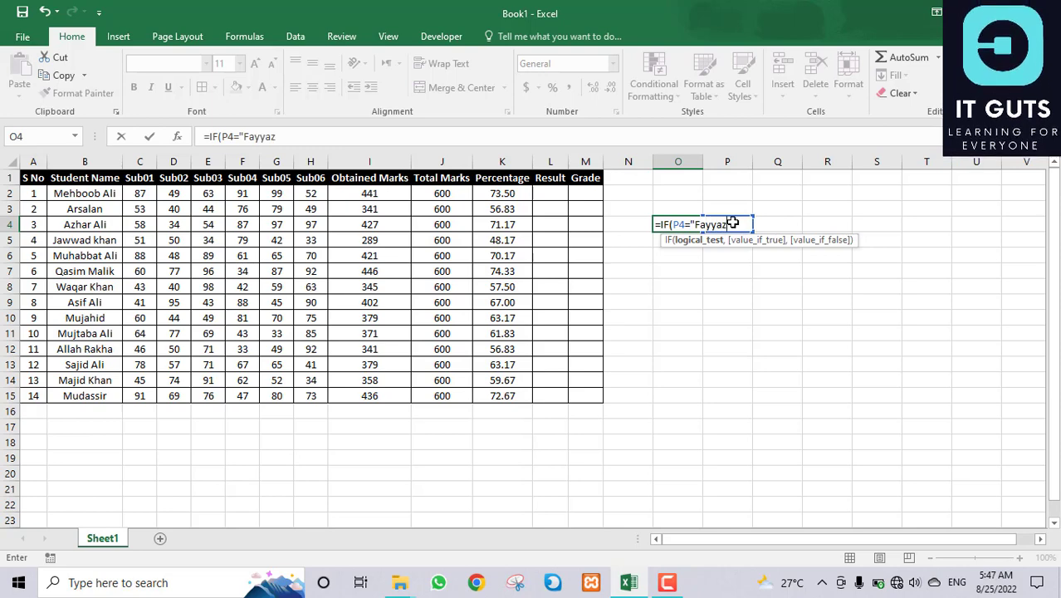
type("z")
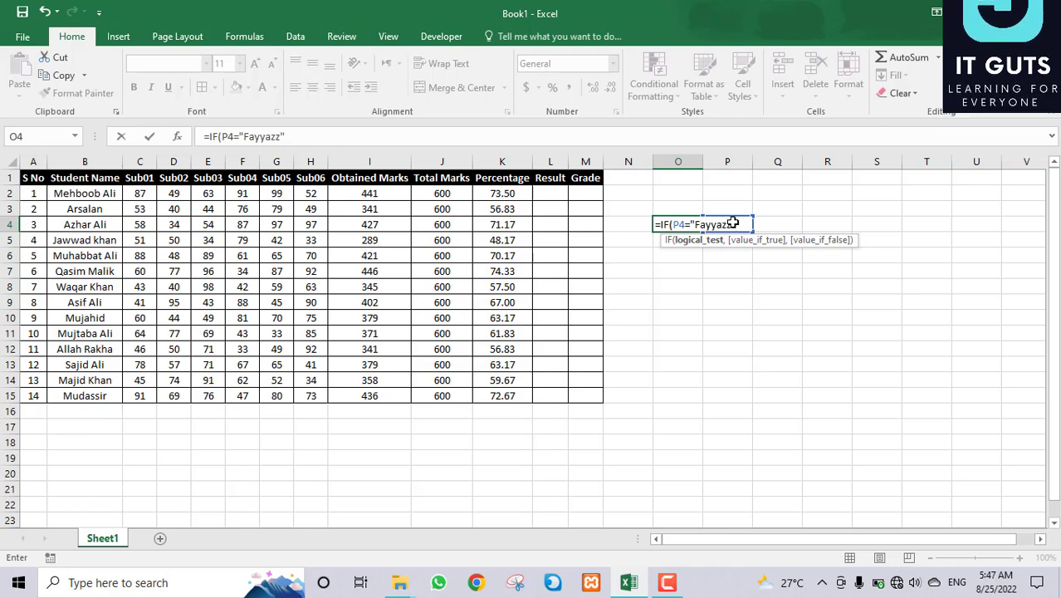
key("BackSpace")
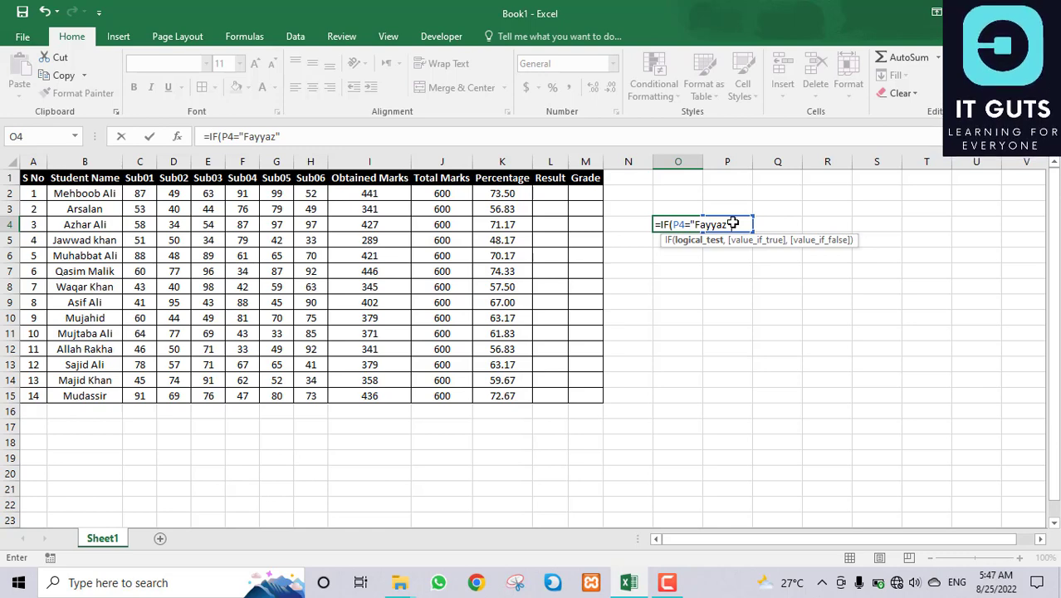
type(",")
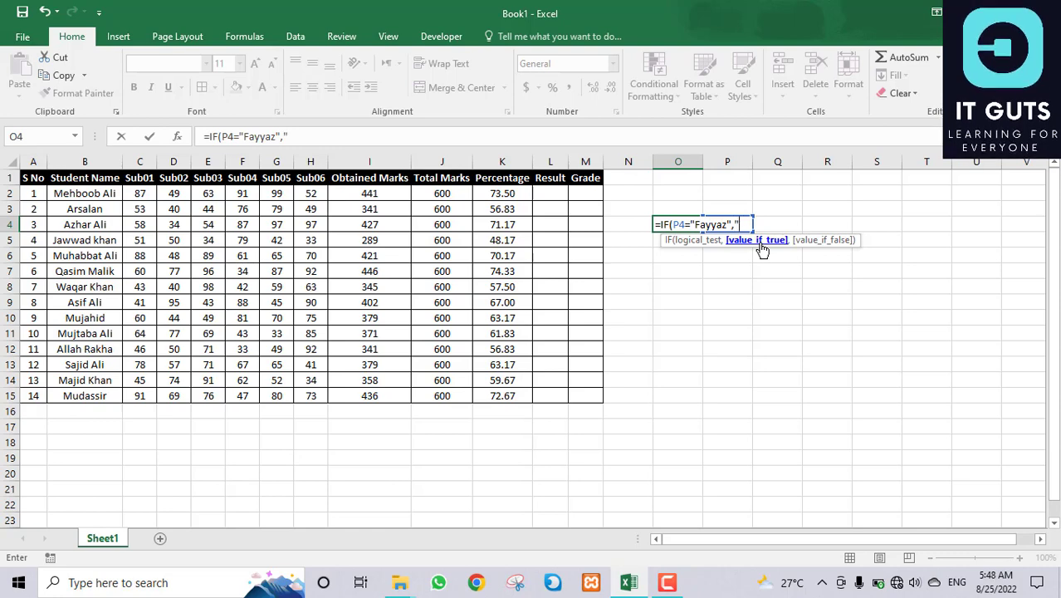
type("K\"")
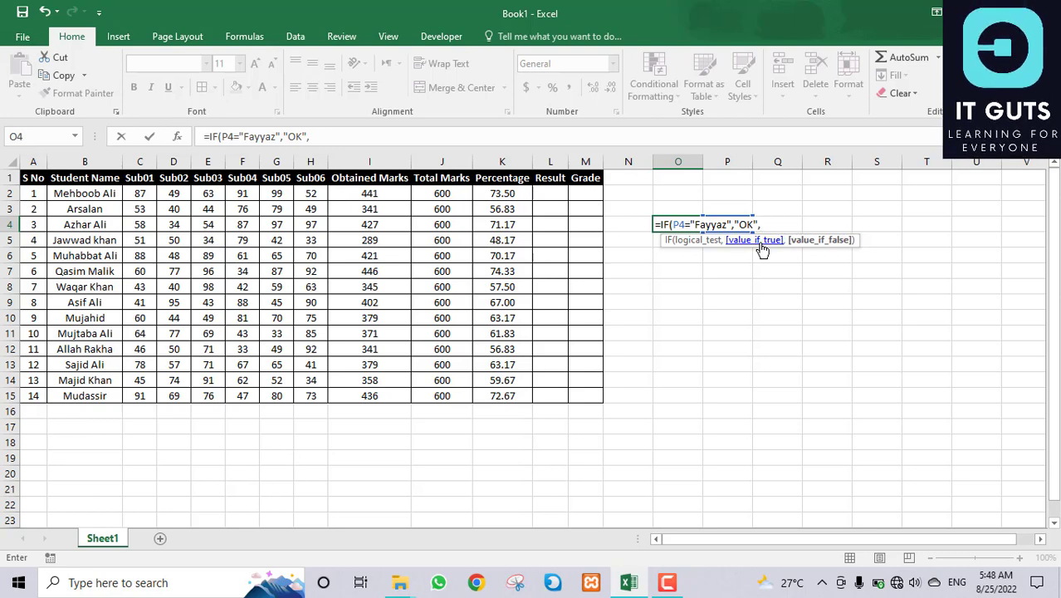
type(",\"NOT OK\"")
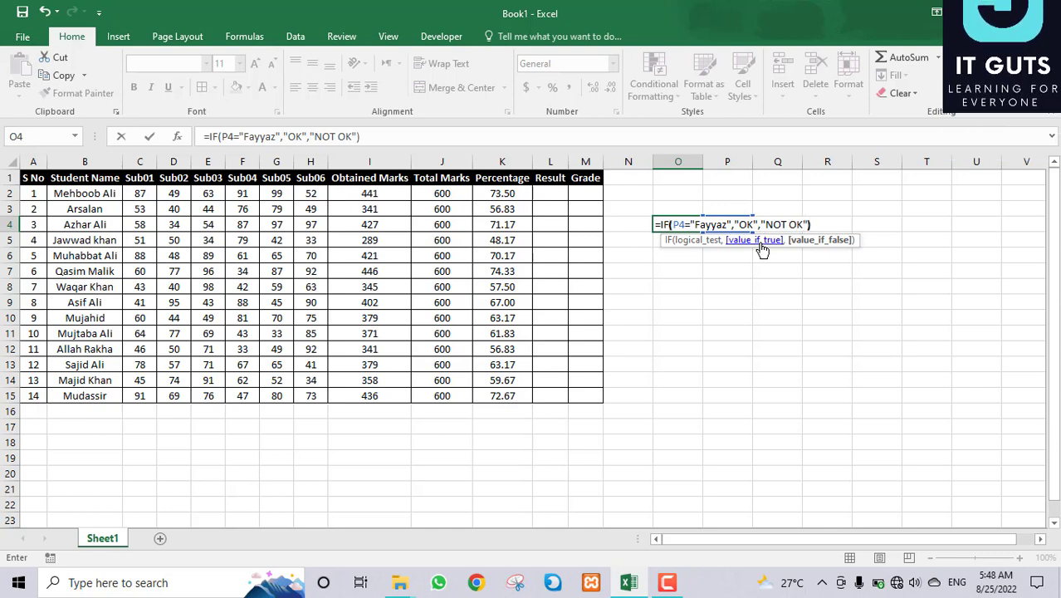
Step: Commit the OK/NOT OK formula in O4 and test it by entering 'a' in P4
key("Return")
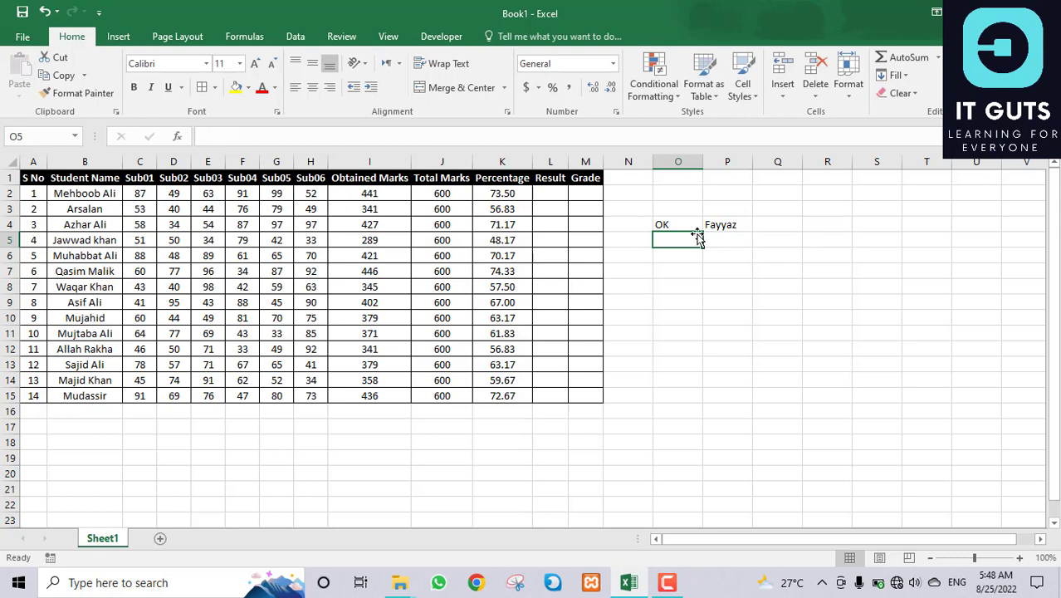
left_click(670, 225)
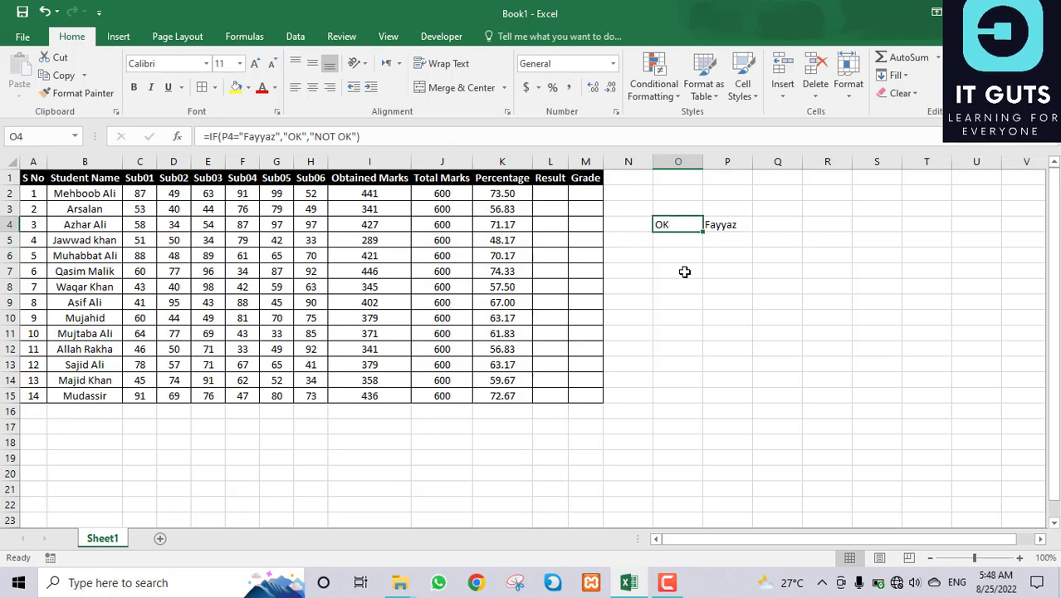
left_click(716, 226)
type("ali")
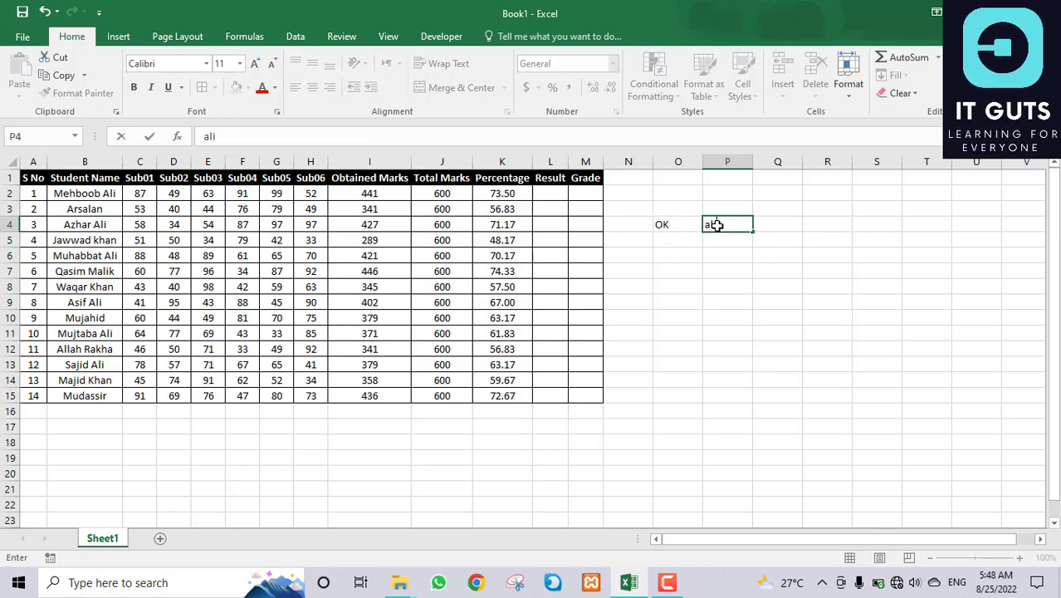
key("Return")
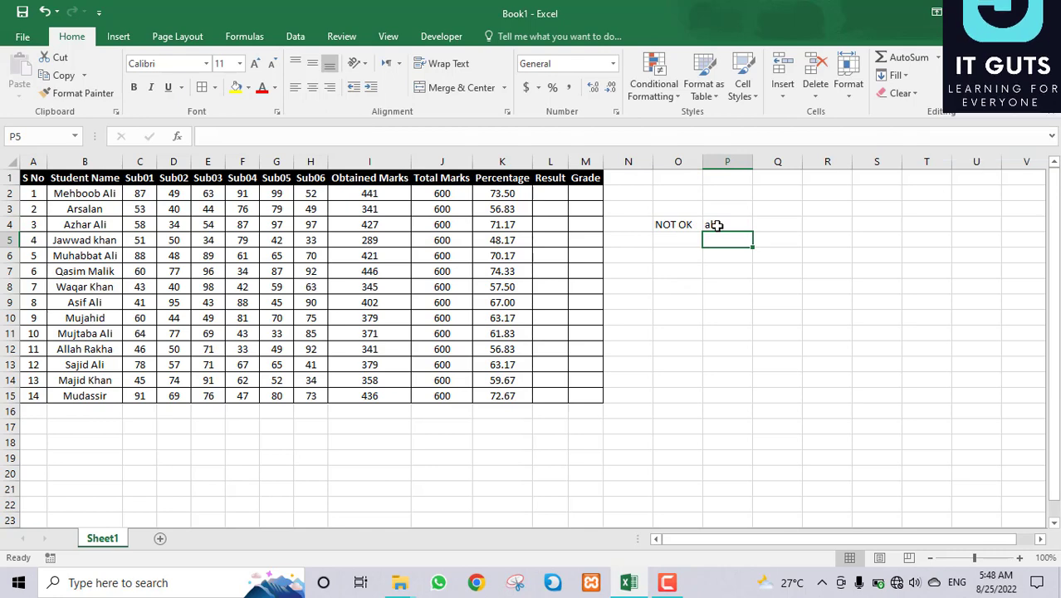
left_click(667, 219)
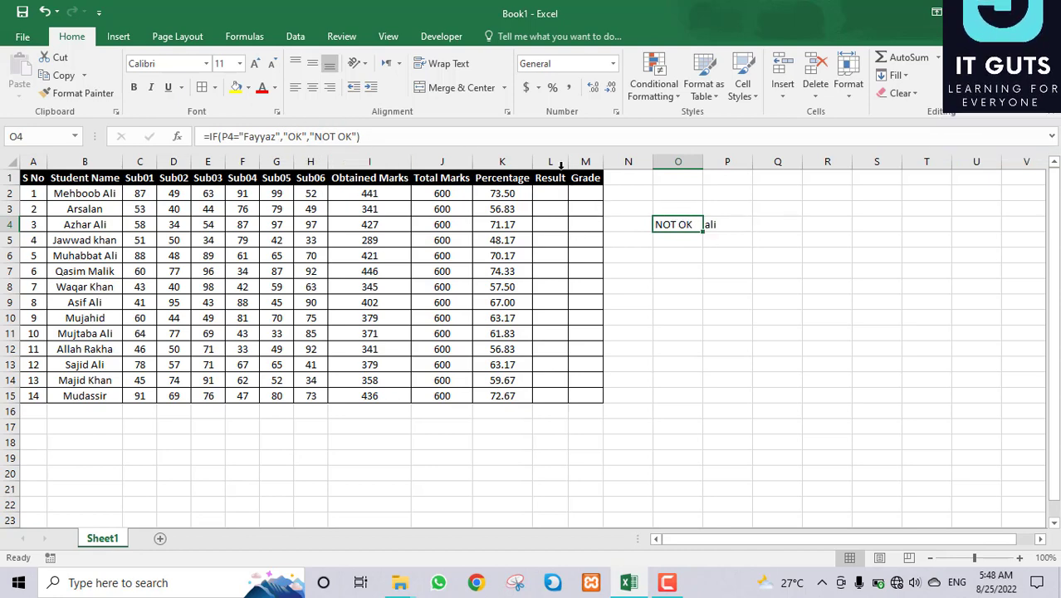
Step: Enter a new P4 value so O4 shows OK again, then clear the practice cells O3:P6
left_click(738, 219)
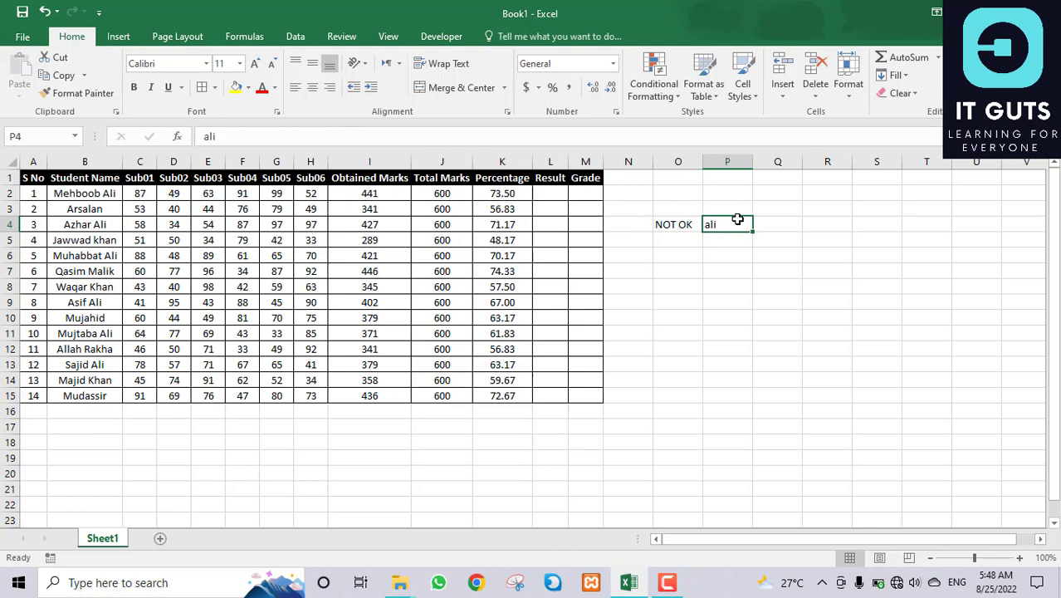
type("fayyaz")
key("Return")
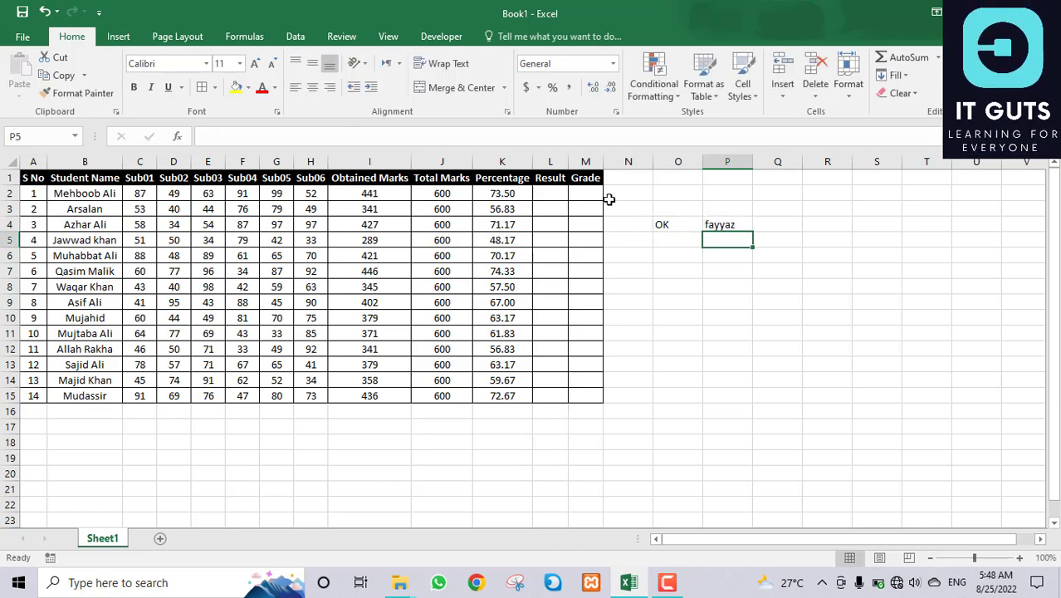
left_click_drag(664, 209, 731, 247)
key("Delete")
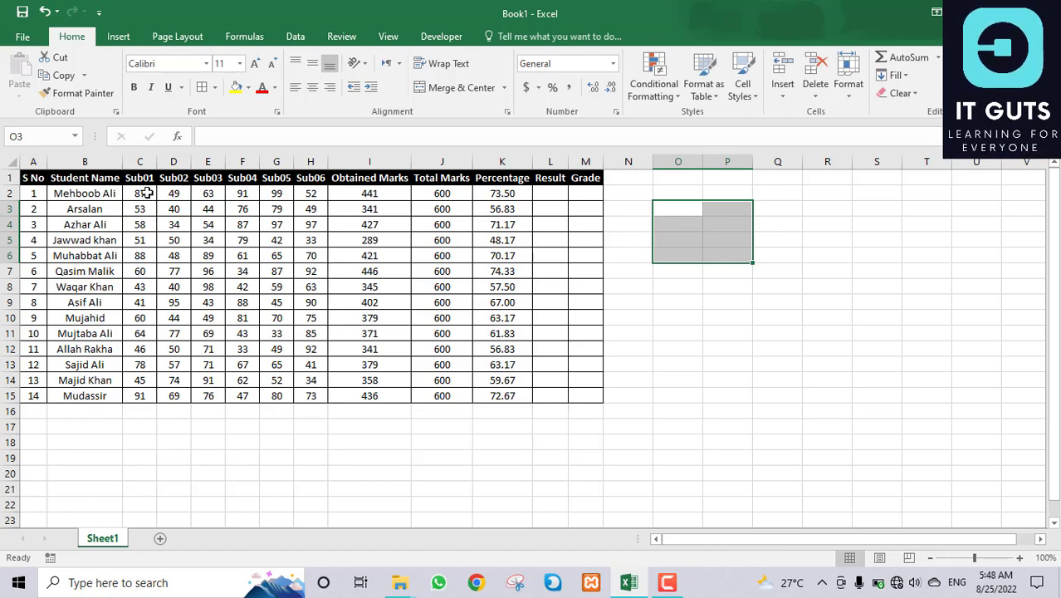
Step: Start L2's Result formula as =IF(AND( using autocomplete for both functions
left_click_drag(145, 193, 318, 189)
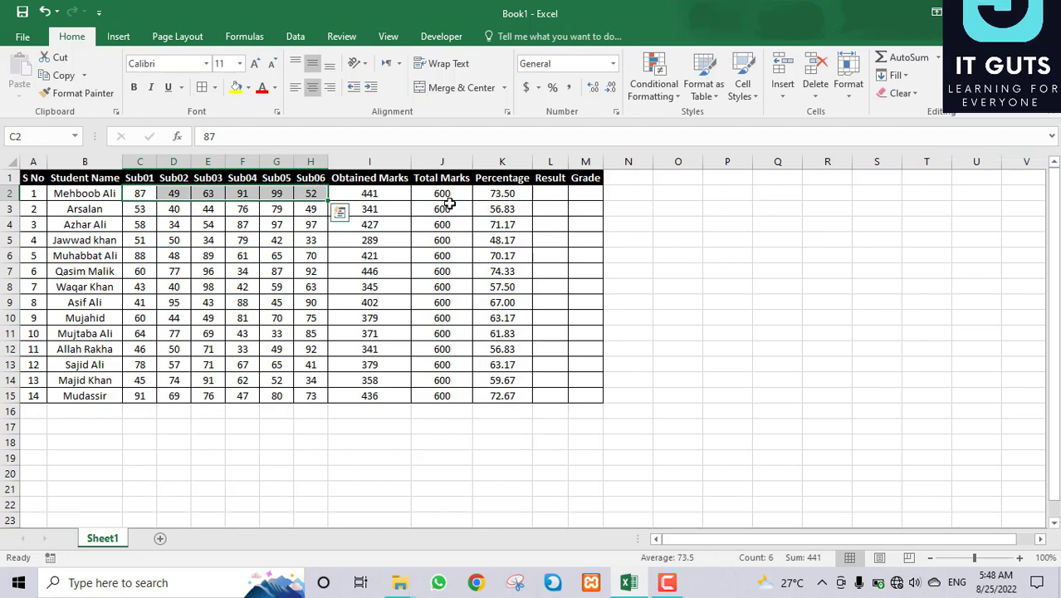
left_click(555, 190)
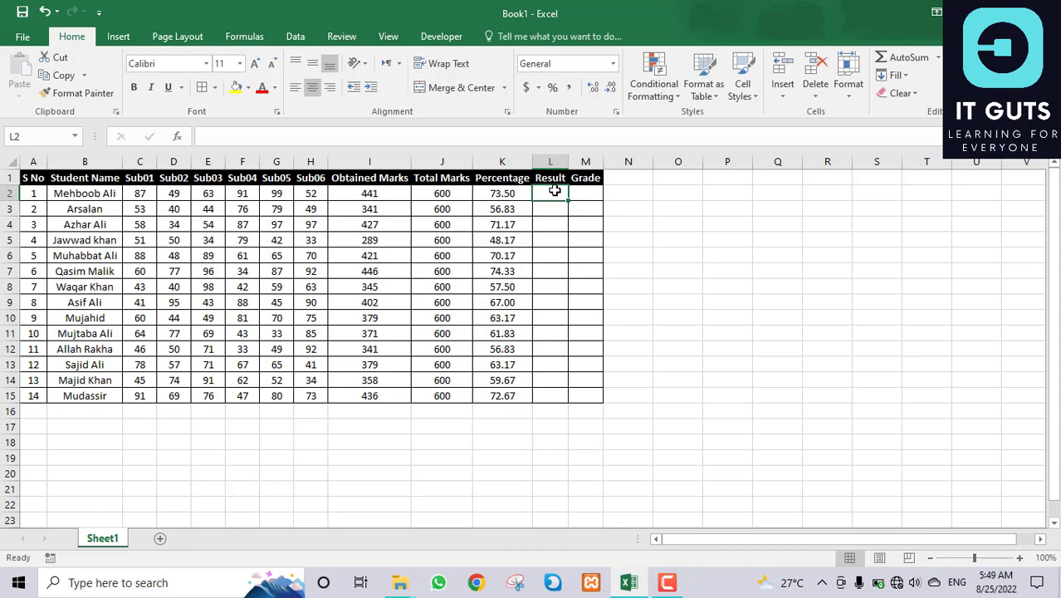
type("=if")
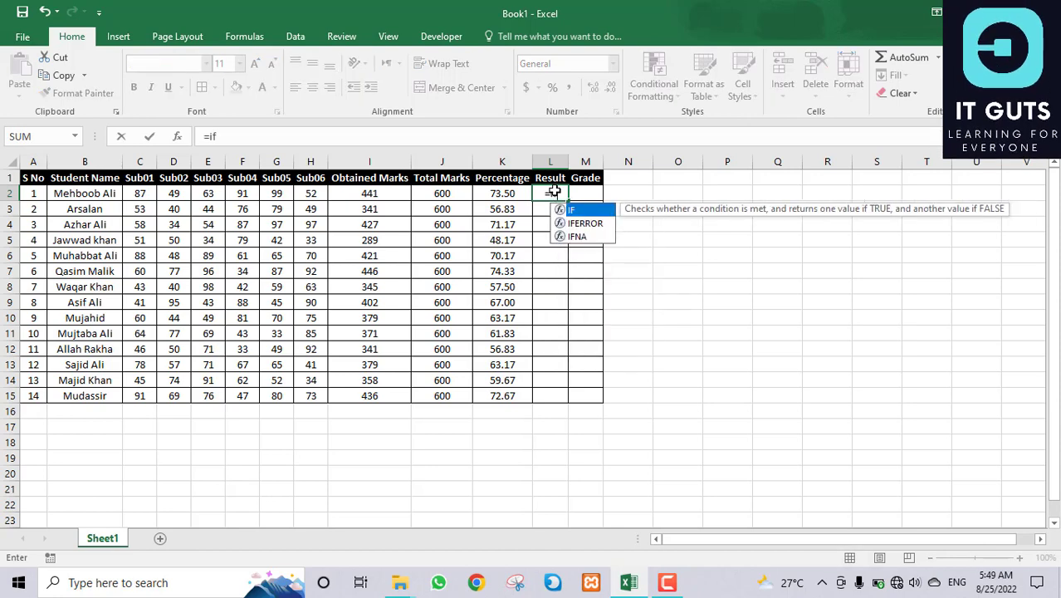
key("Tab")
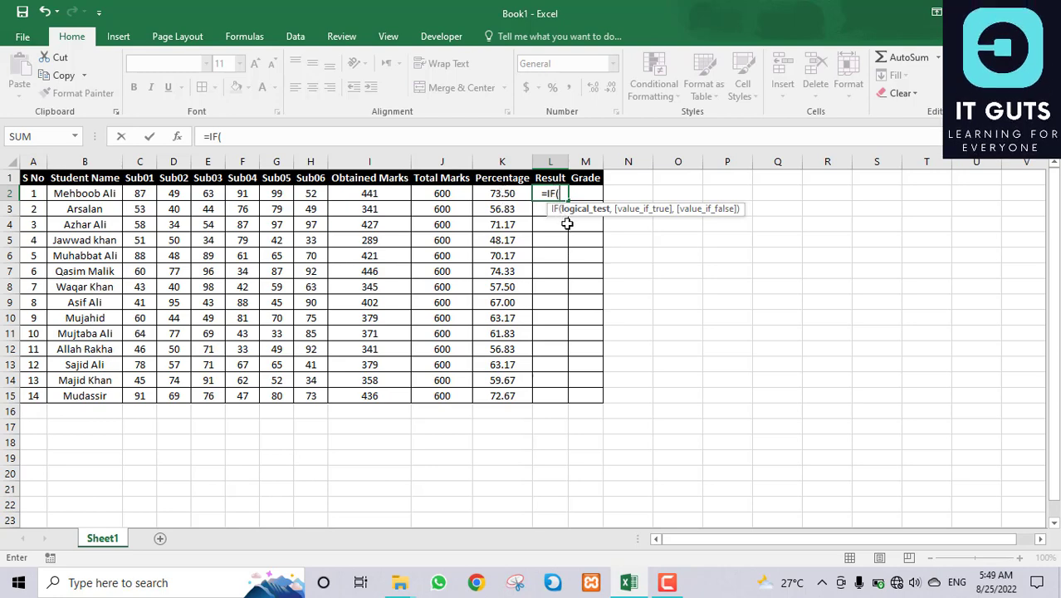
type("and")
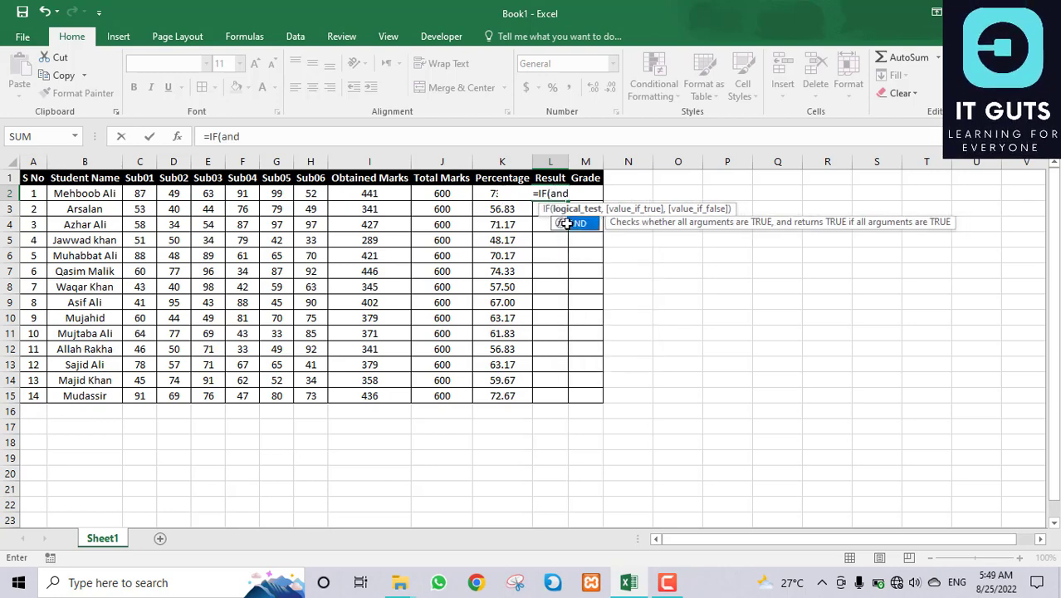
key("Tab")
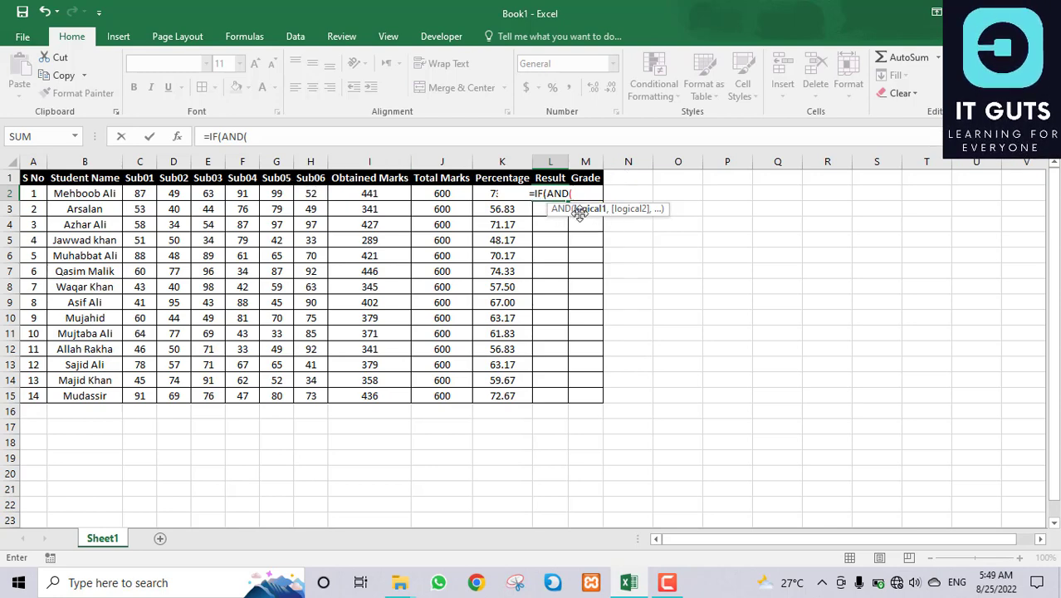
Step: Add the pass conditions C2>33 and D2>=33 to the AND test
left_click(142, 195)
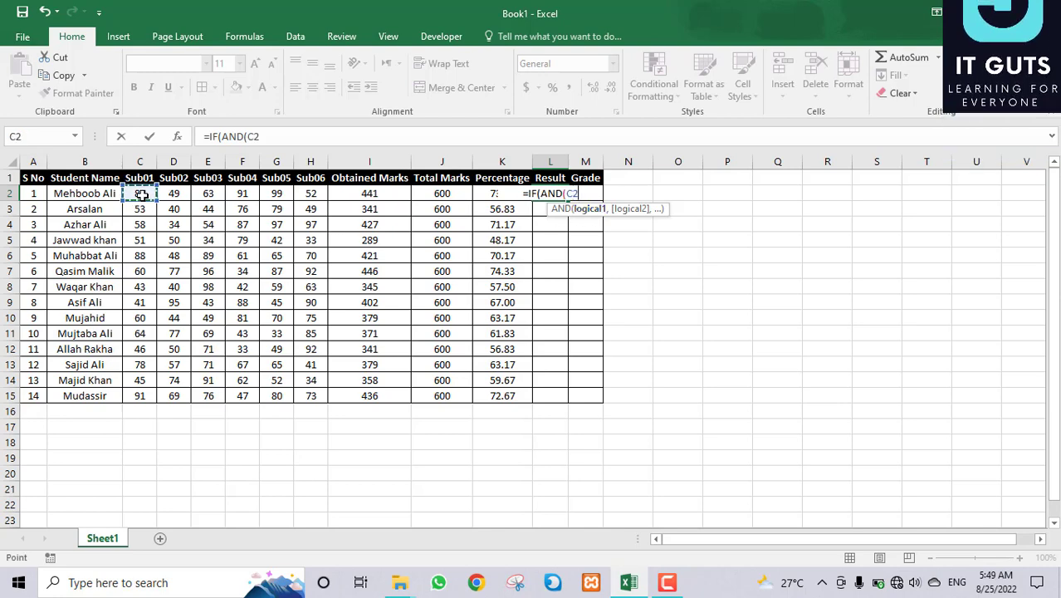
type("=")
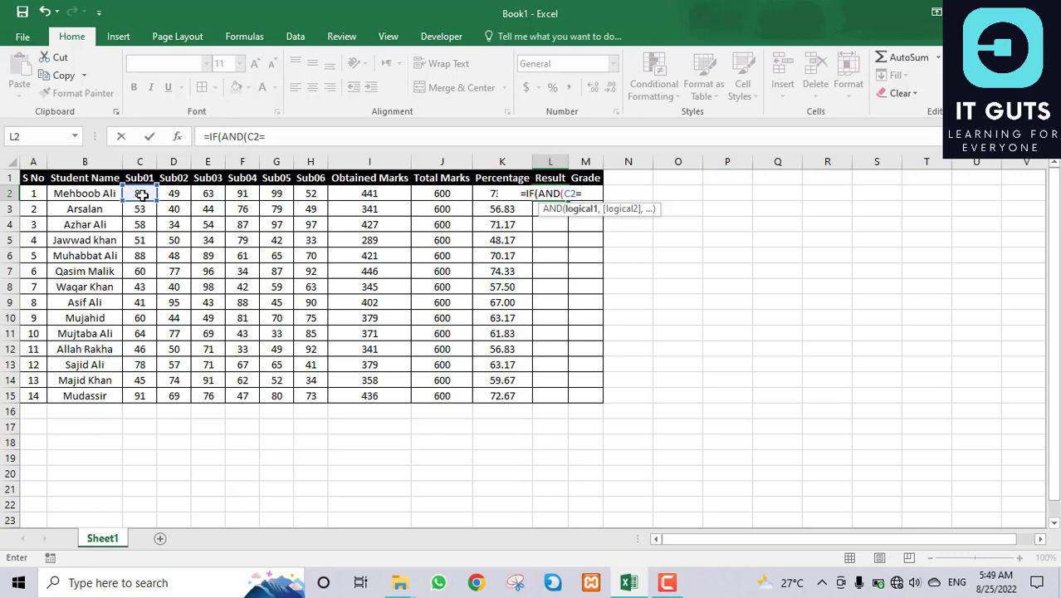
key("BackSpace")
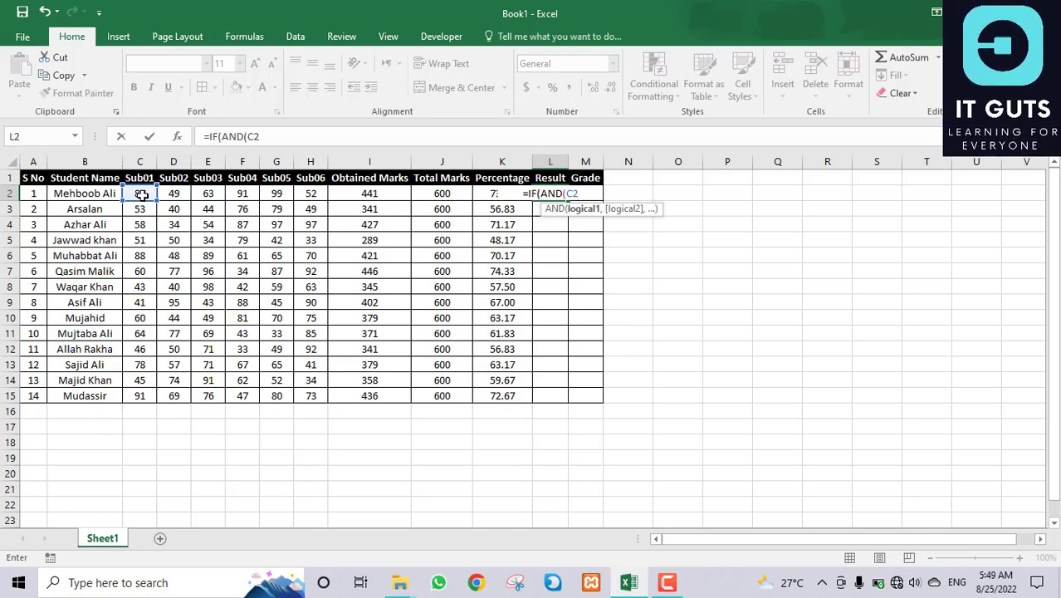
type(">")
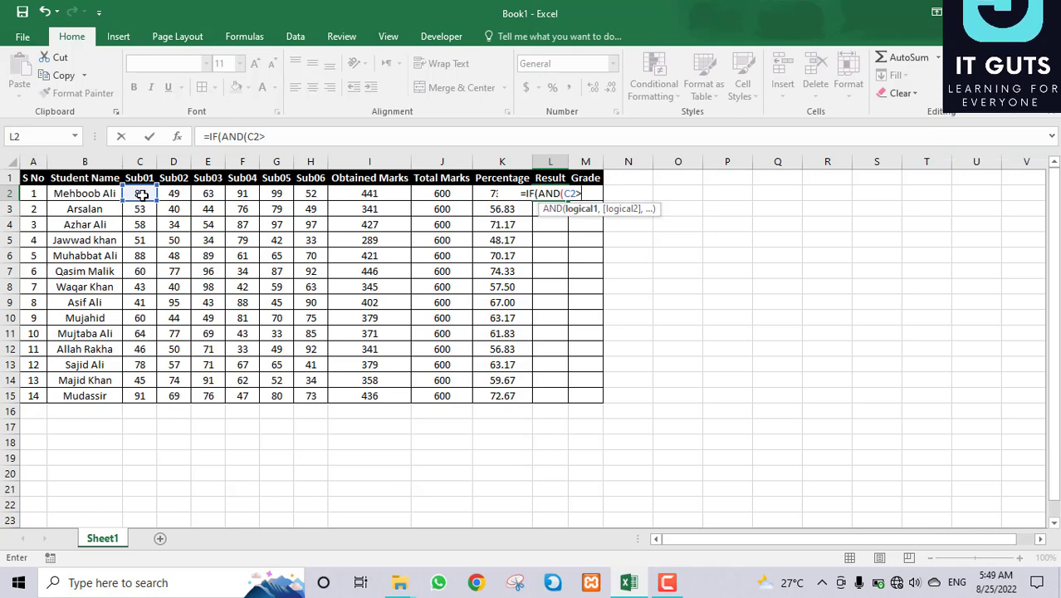
type("33")
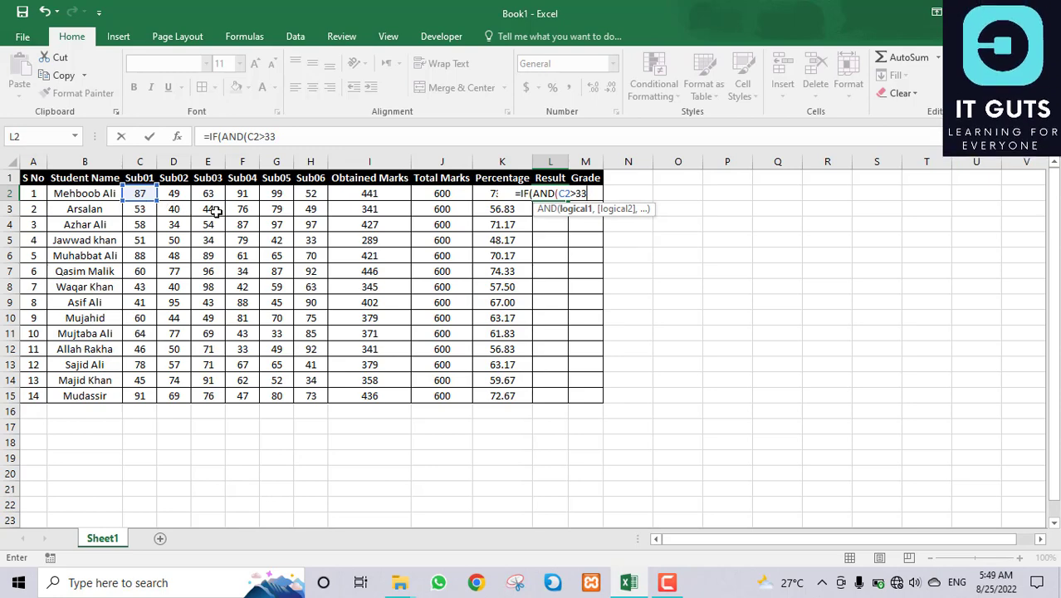
type(",")
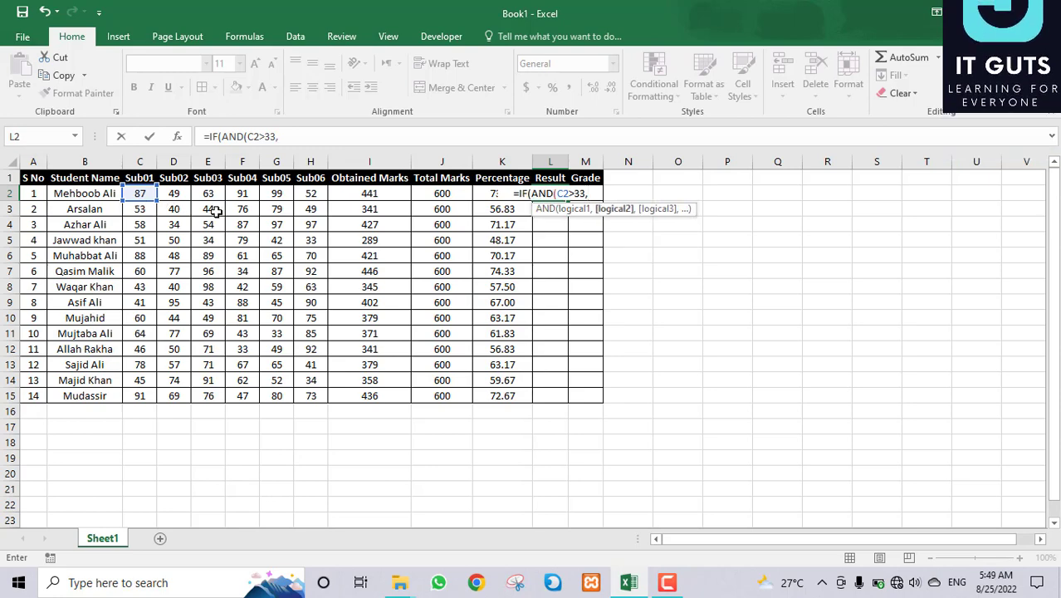
left_click(177, 192)
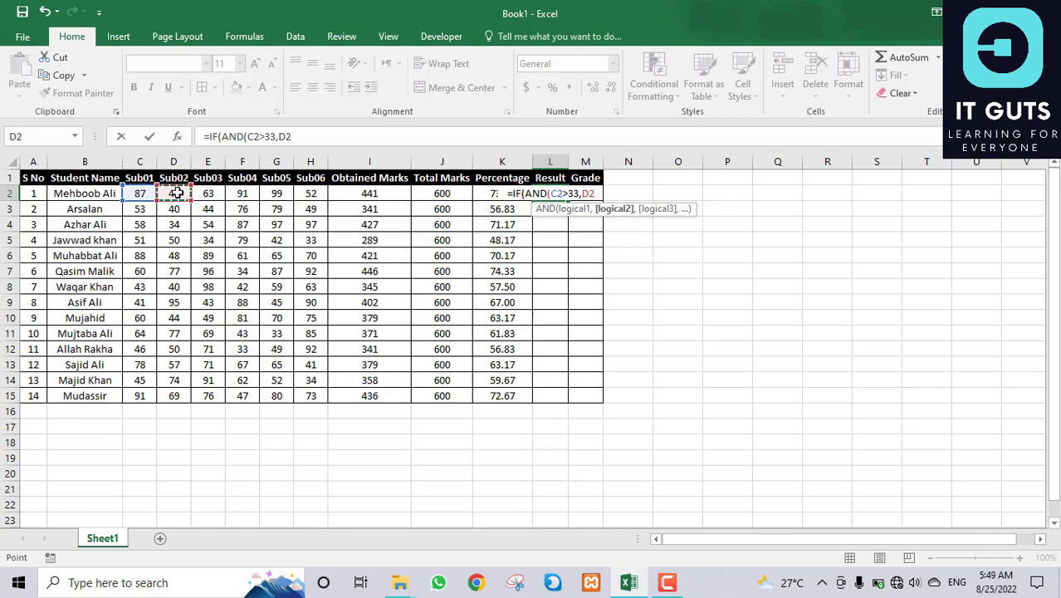
type(">")
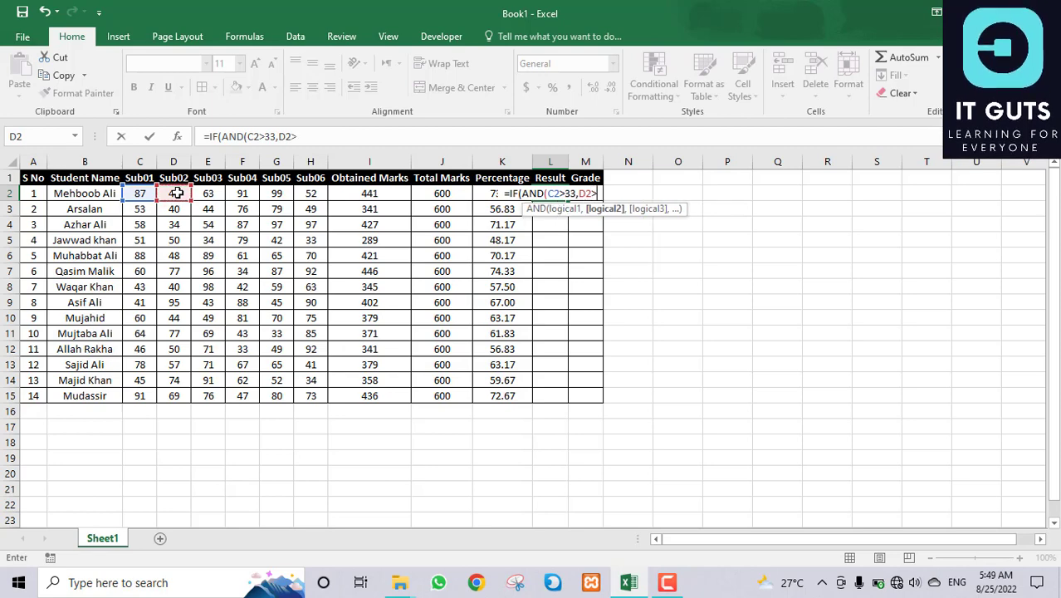
type("=33,")
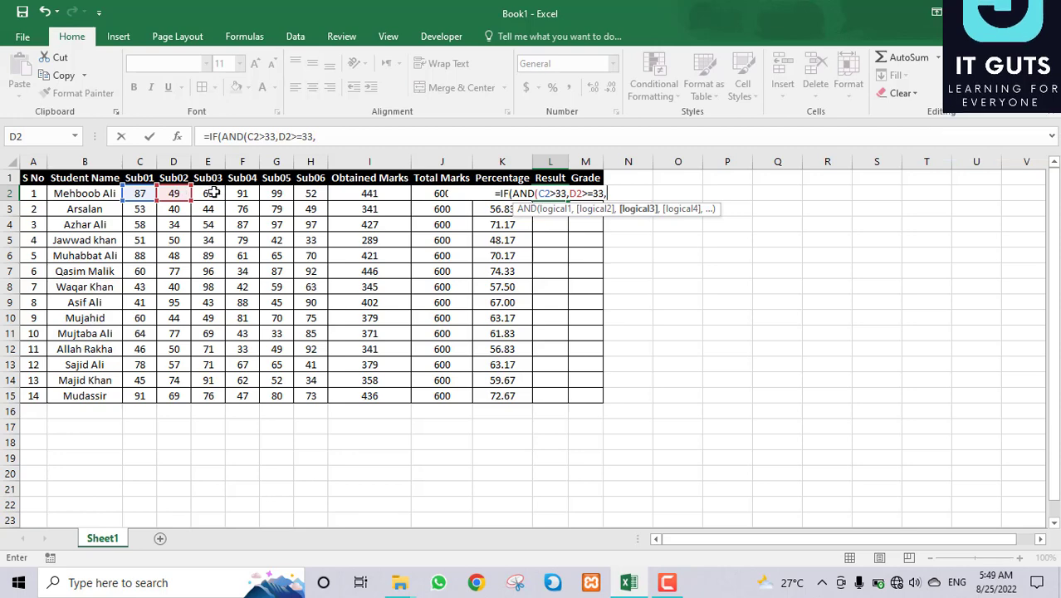
Step: Add E2>=33, F2>=33 and G2>=33, then try entering the unfinished formula, triggering the parenthesis warning
left_click(213, 192)
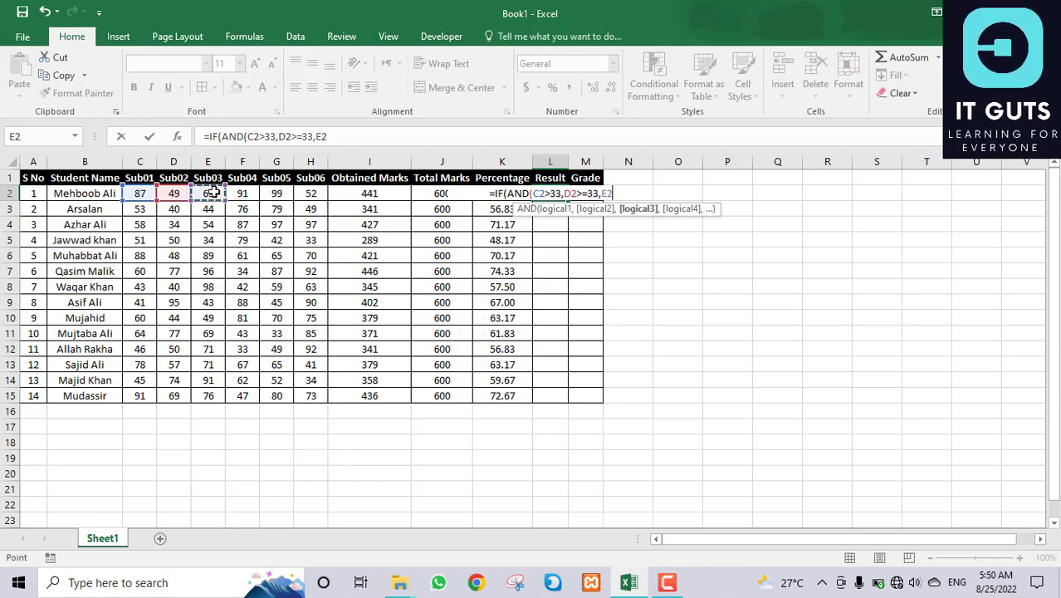
type(">=33")
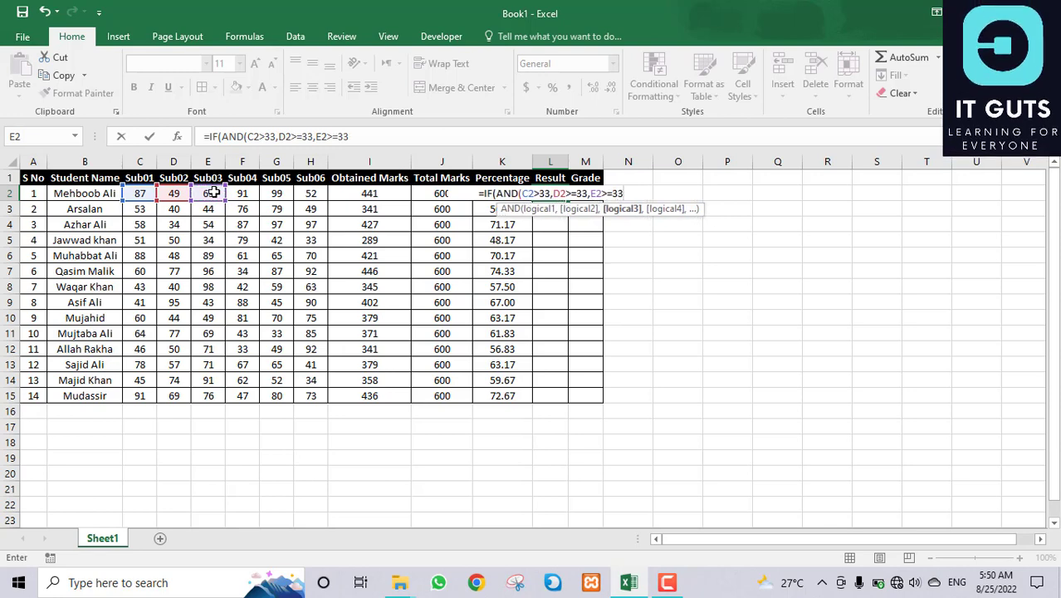
type(",")
left_click(242, 194)
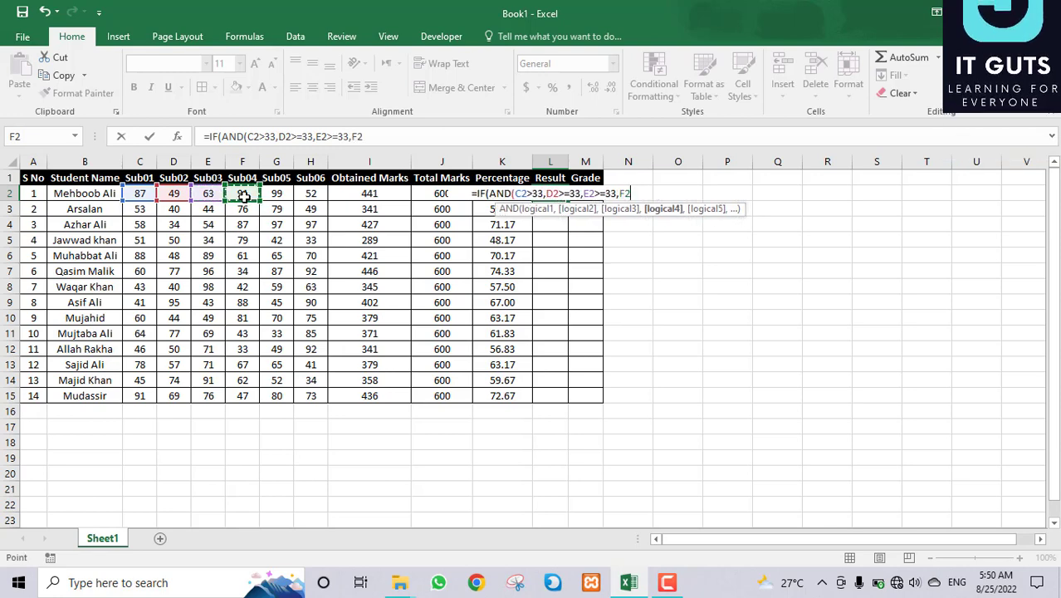
type(">=")
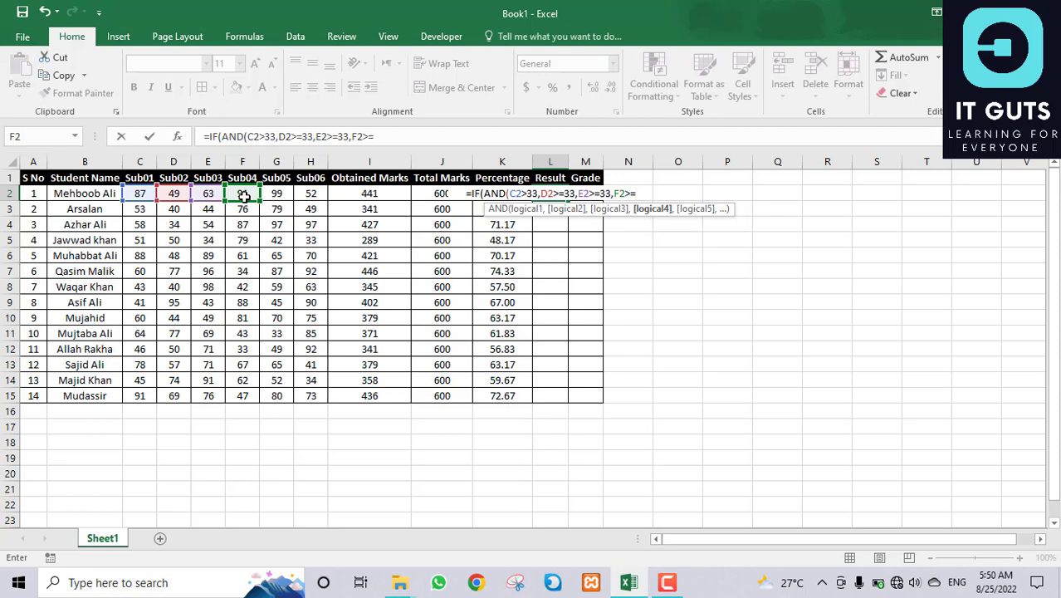
type("33,")
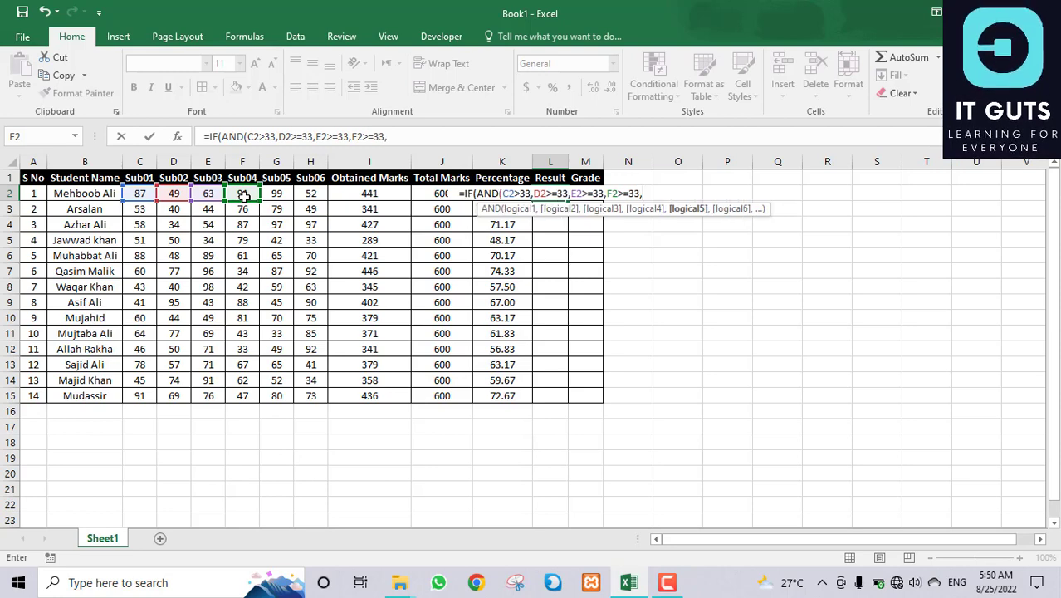
left_click(275, 193)
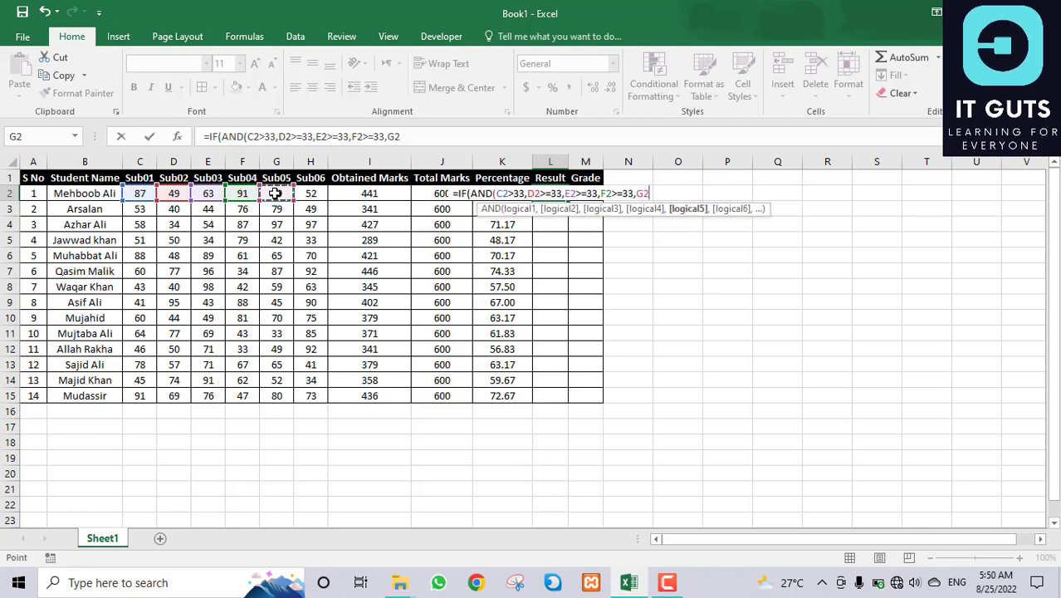
type(">=33")
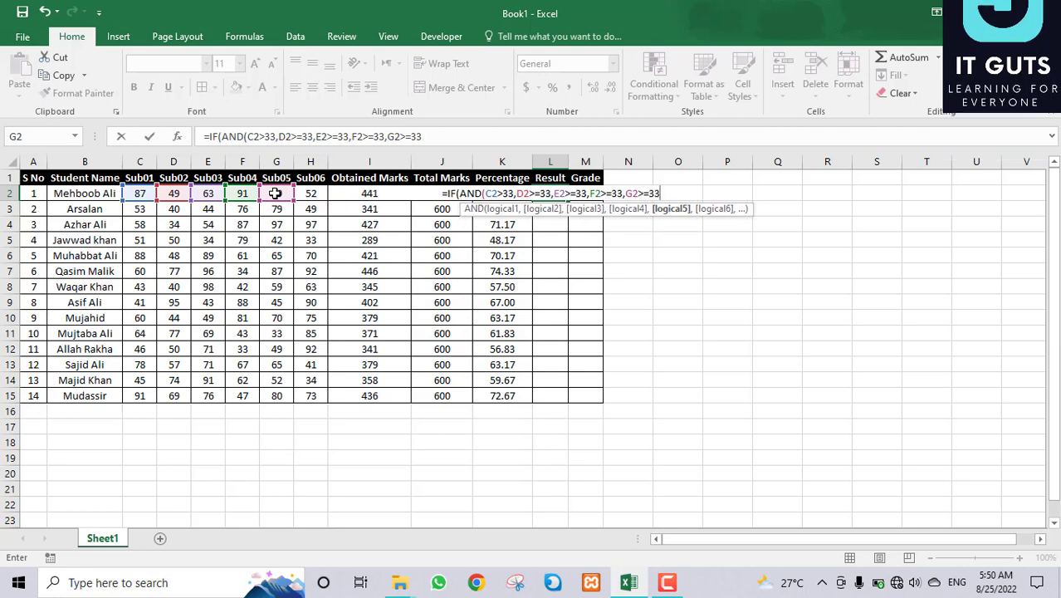
left_click(307, 193)
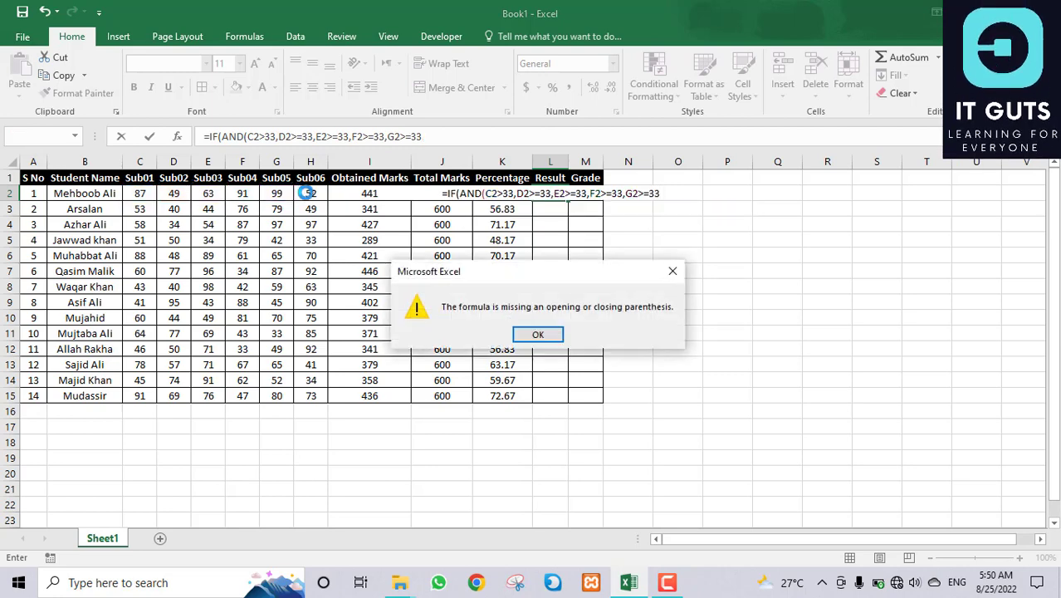
Step: Dismiss the missing-parenthesis warning and add a comma after G2>=33
left_click(544, 335)
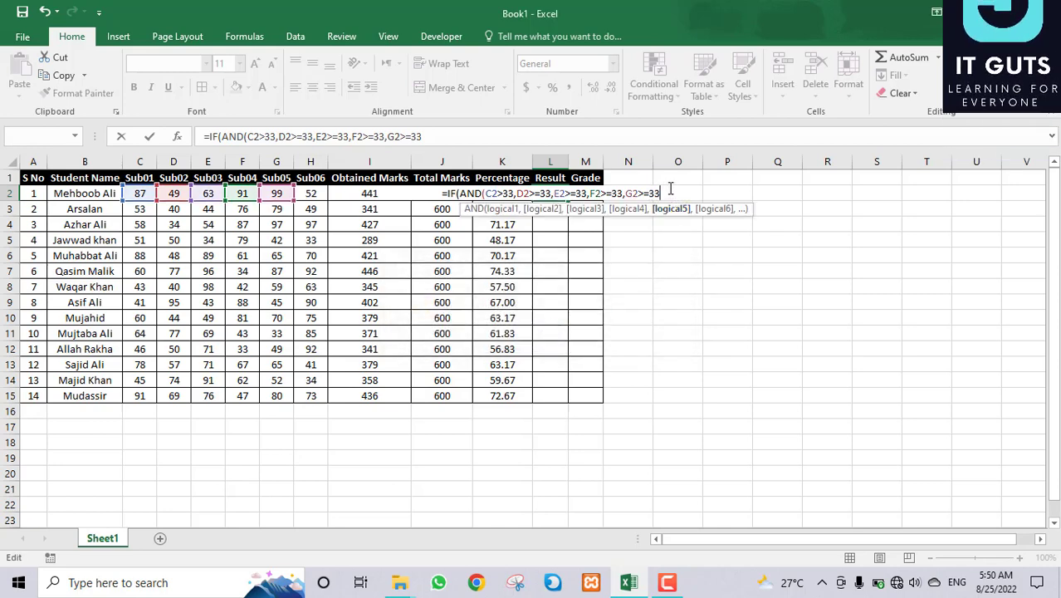
type(",")
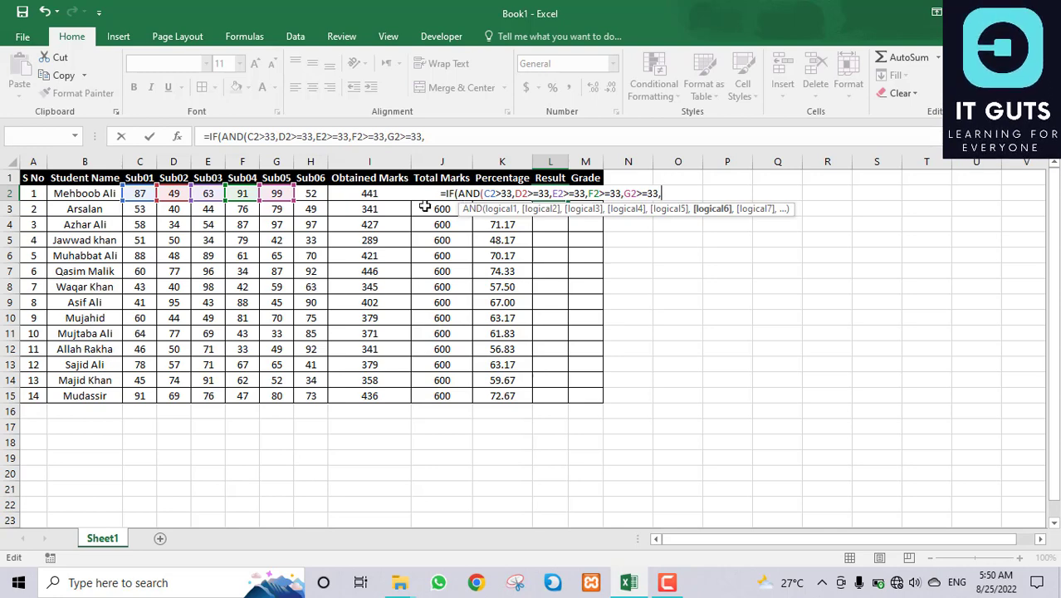
Step: Add the Sub06 condition H2>=33 and close the AND with a comma
left_click(320, 196)
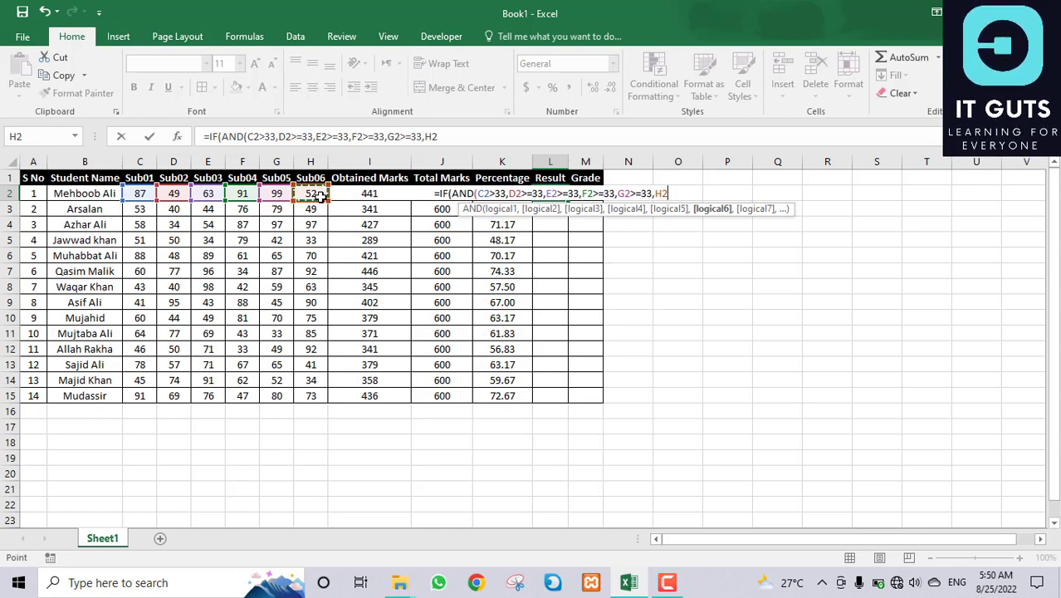
type(">=33")
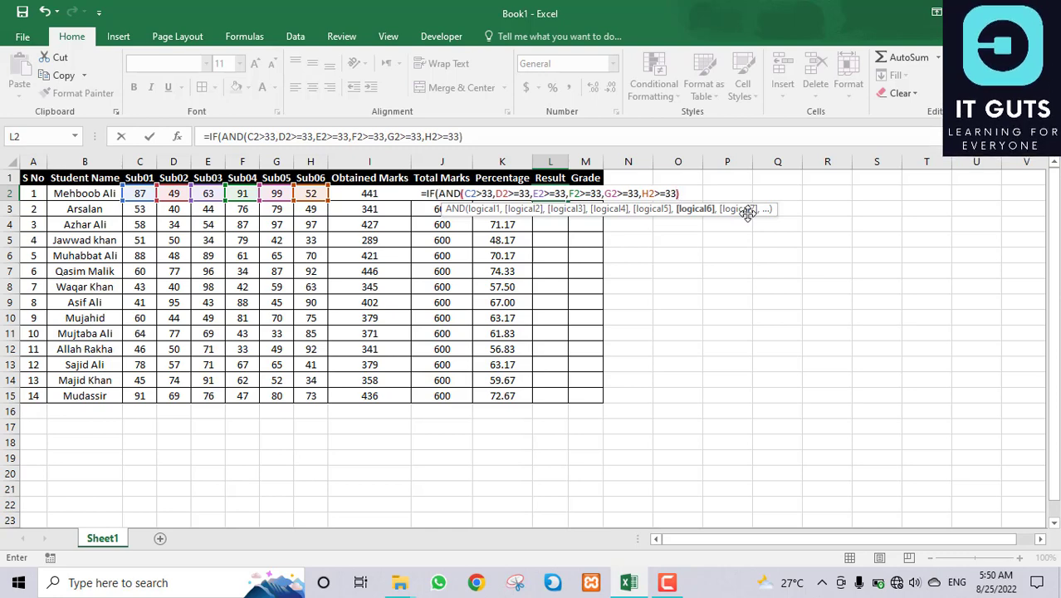
type(")")
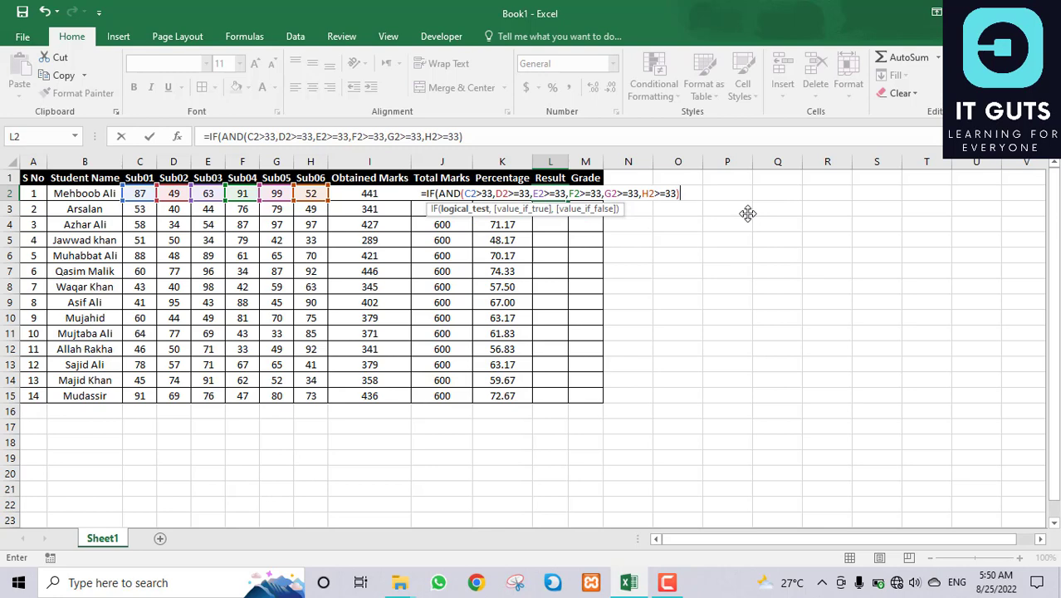
type(",")
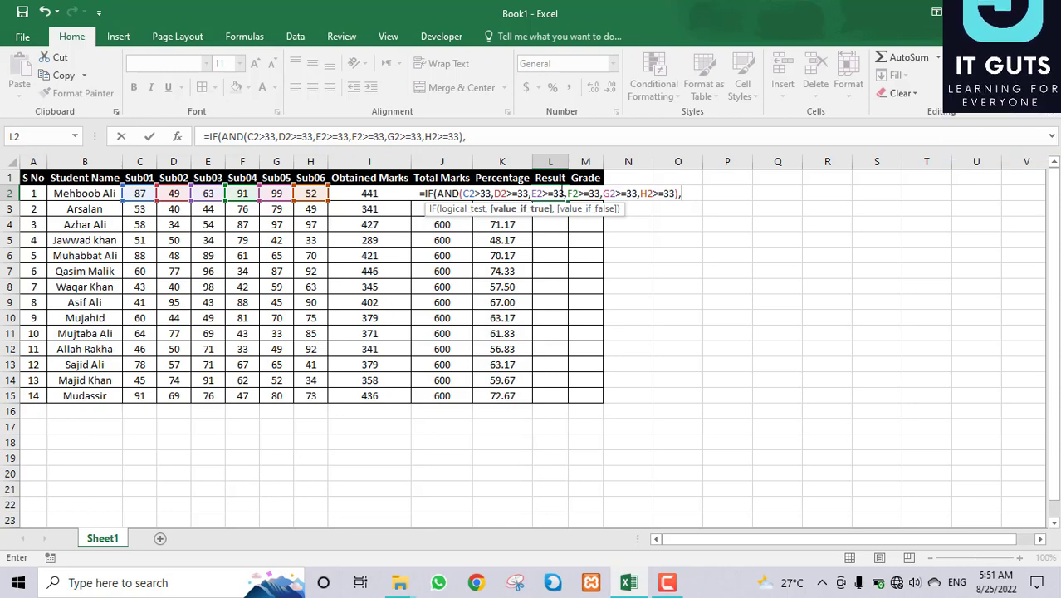
Step: Correct the first condition to C2>=33 and finish with "PASS","FAIL" so L2 shows PASS
left_click(482, 192)
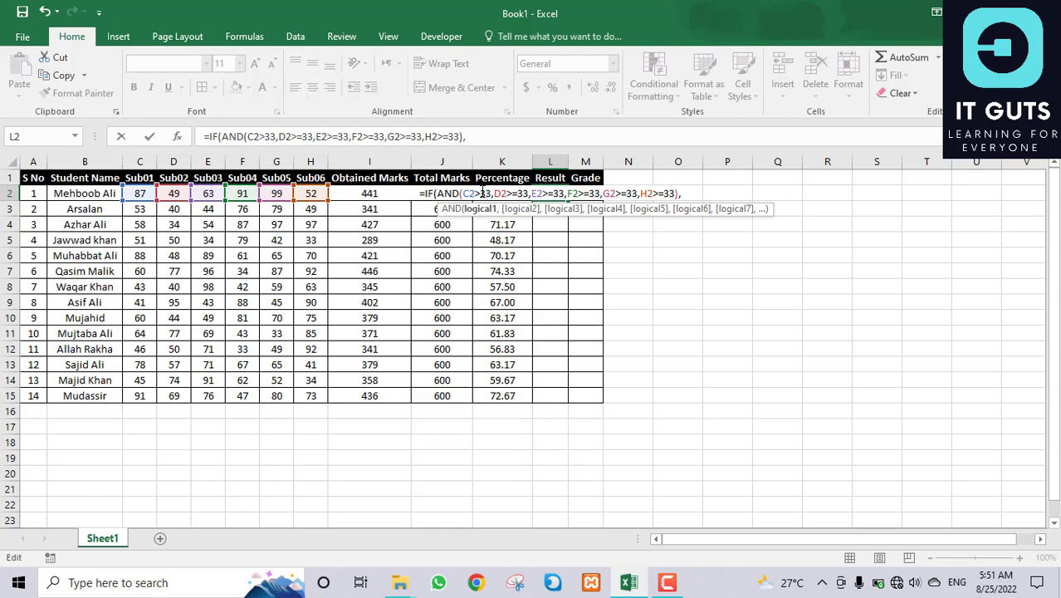
type("=")
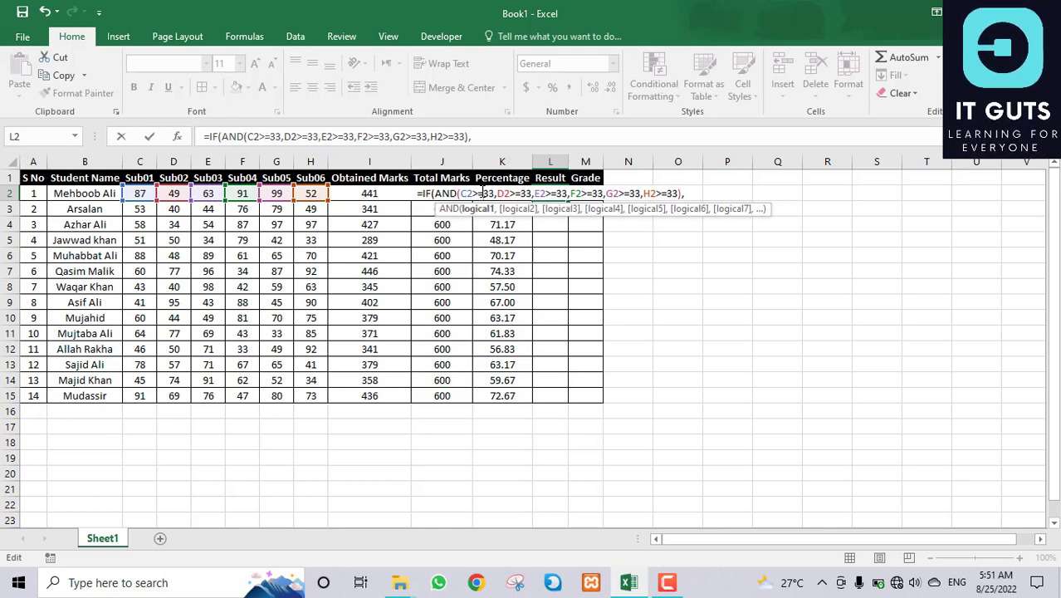
left_click(689, 193)
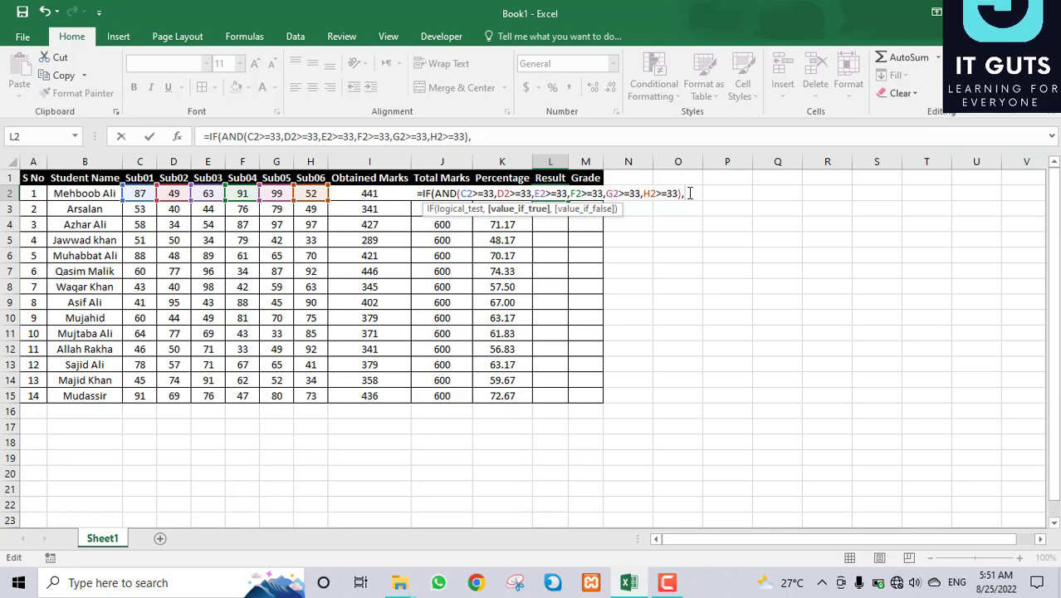
type("\"P")
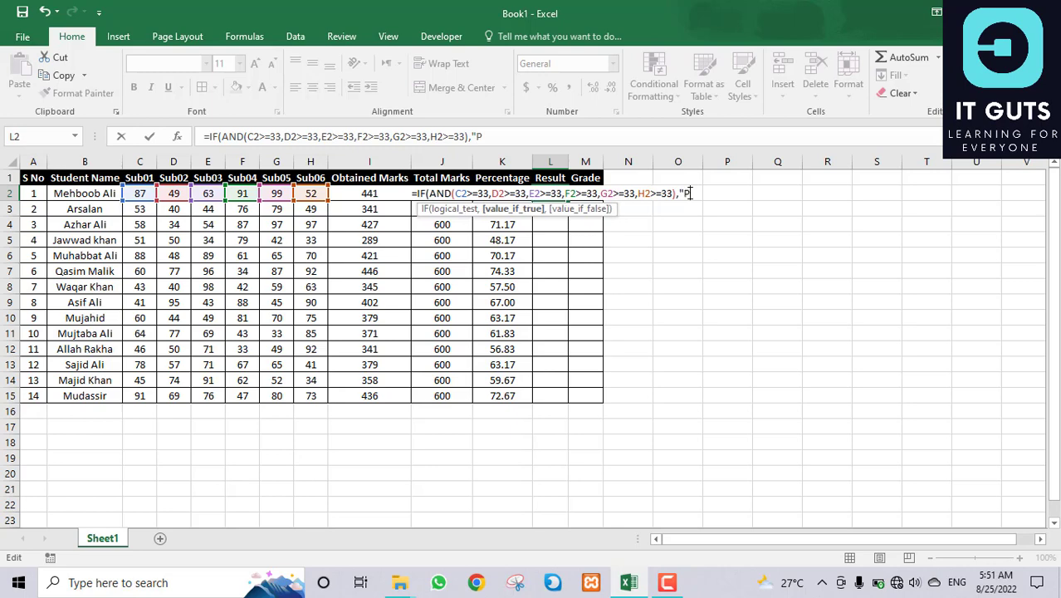
type("ASS\"")
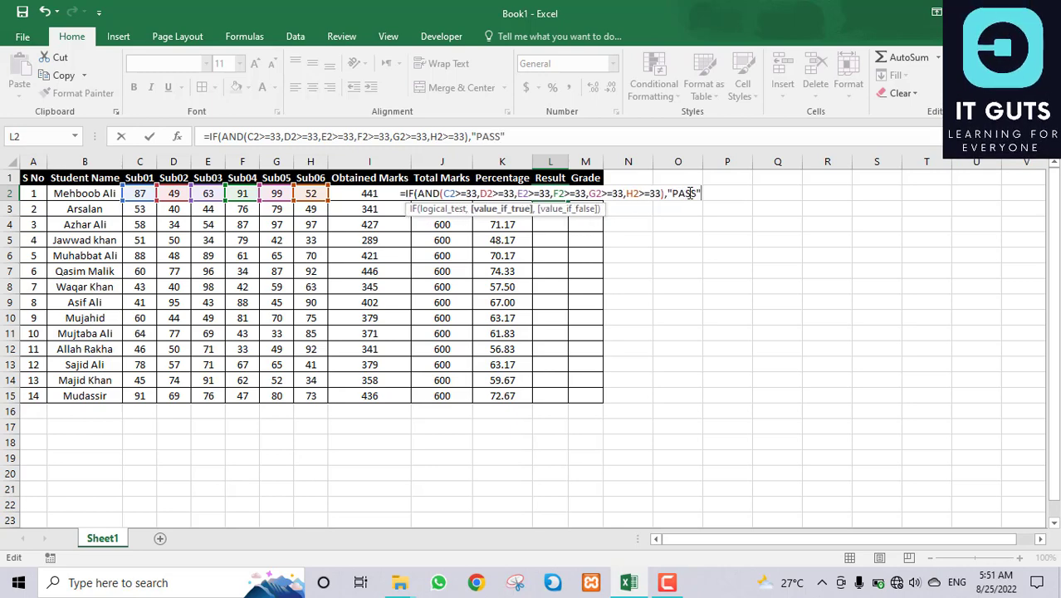
type(",")
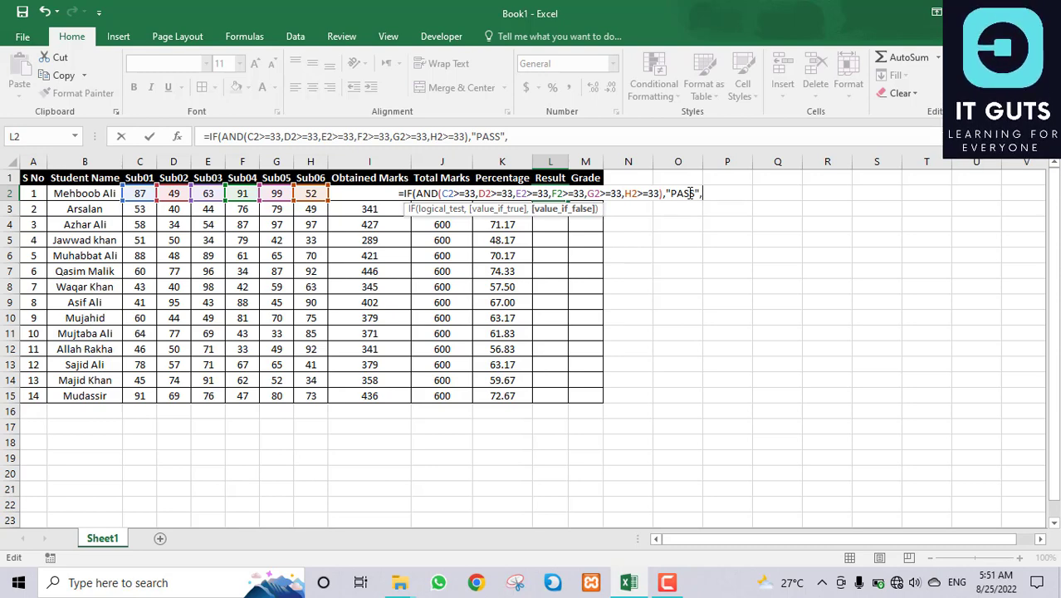
type("\"")
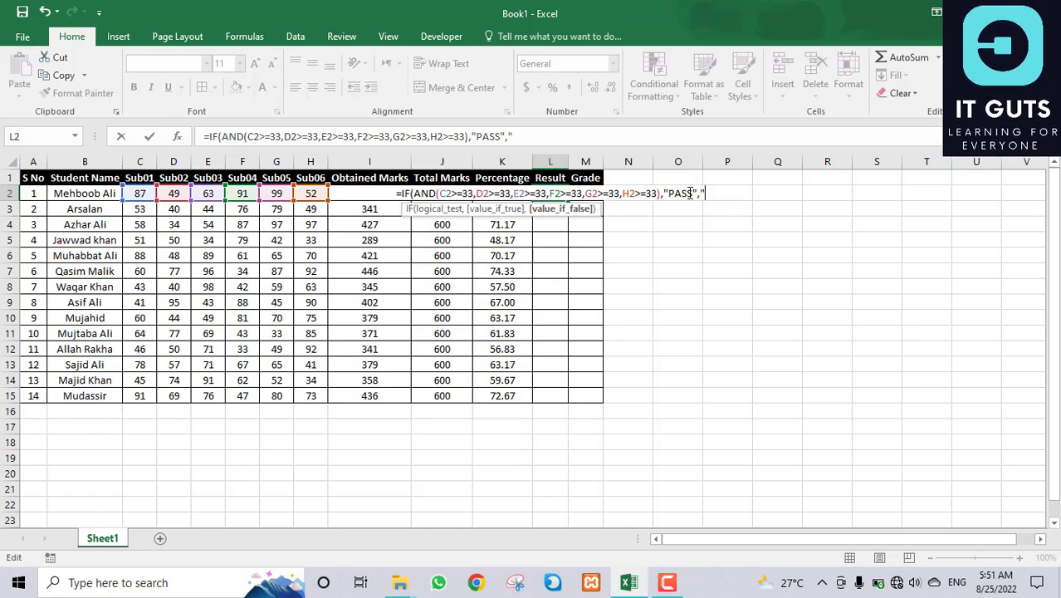
type("FAI")
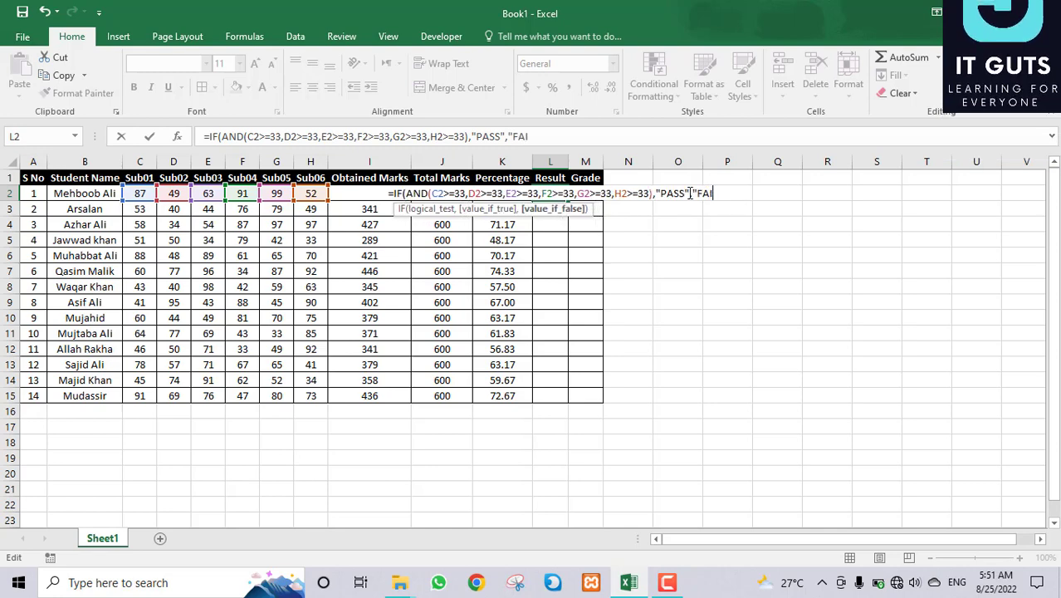
type("L\")")
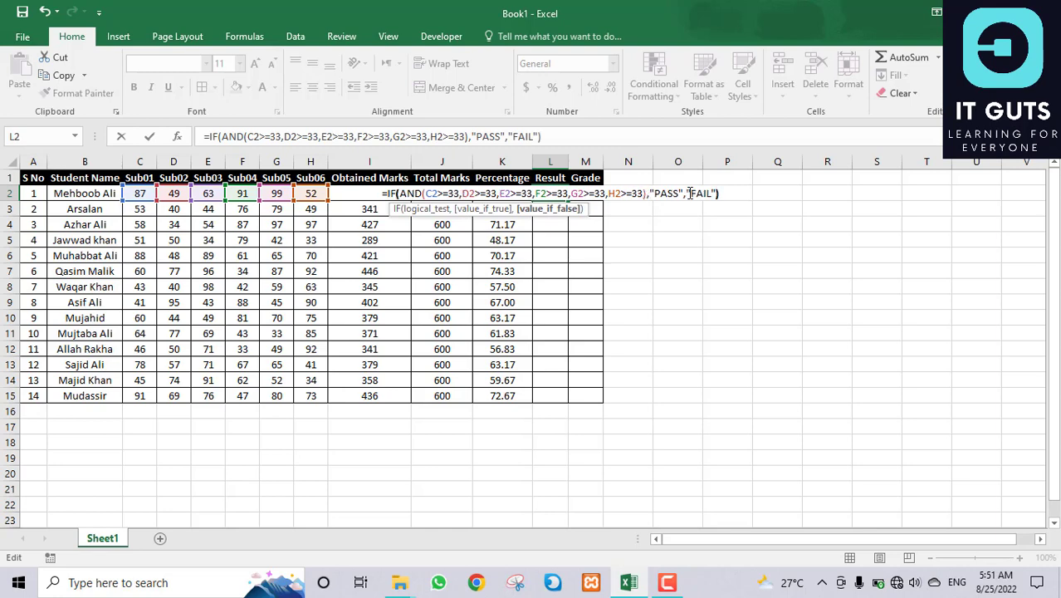
key("Return")
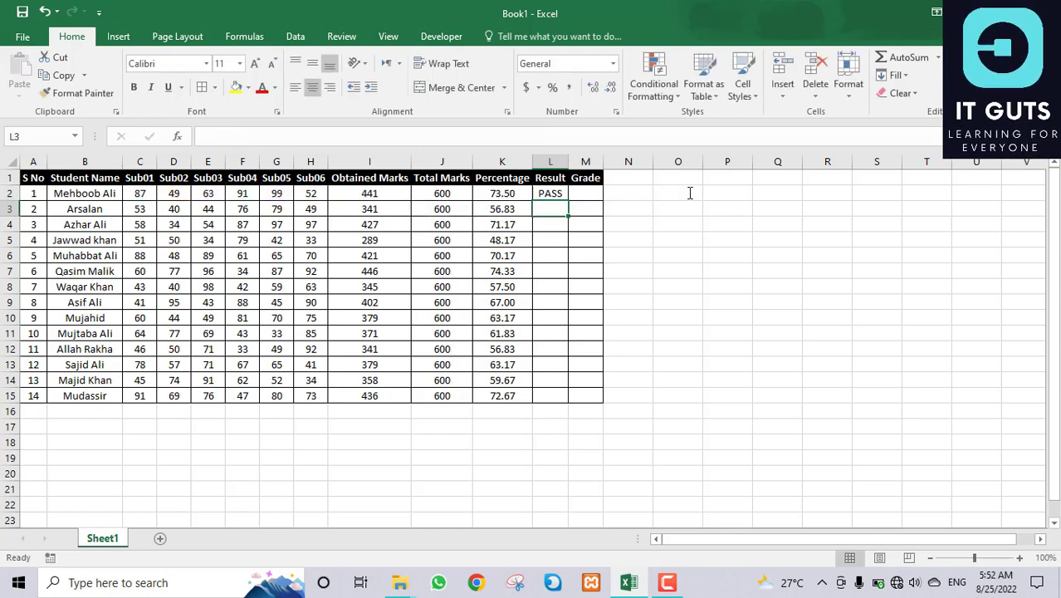
Step: Fill L2's Result formula down through L15
left_click(552, 194)
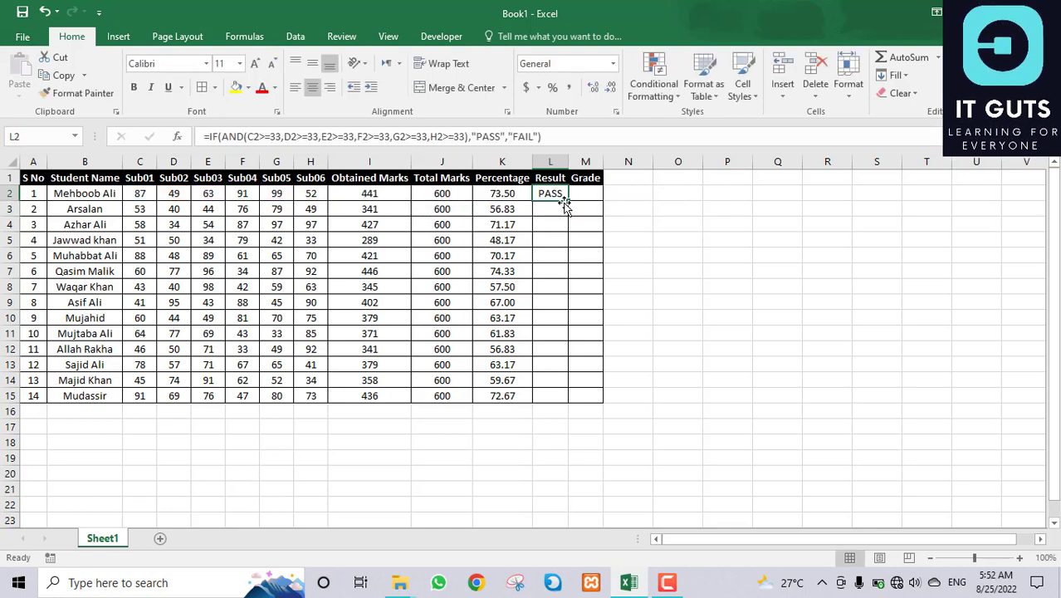
left_click_drag(571, 201, 570, 400)
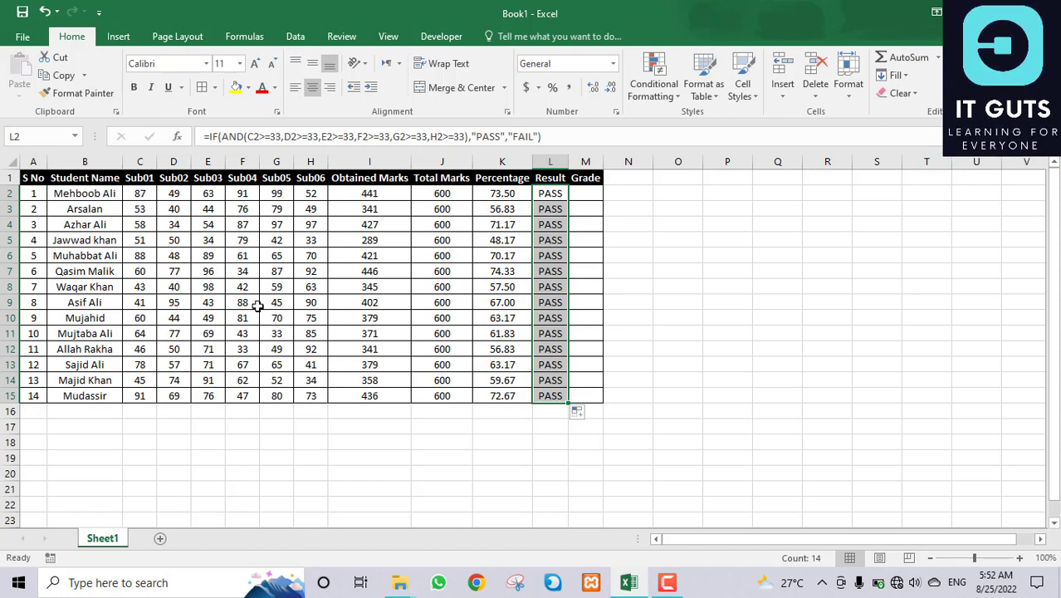
Step: Enter 23 as the second student's Sub03 mark and inspect the FAIL in L3 and percentage in K3
left_click(210, 212)
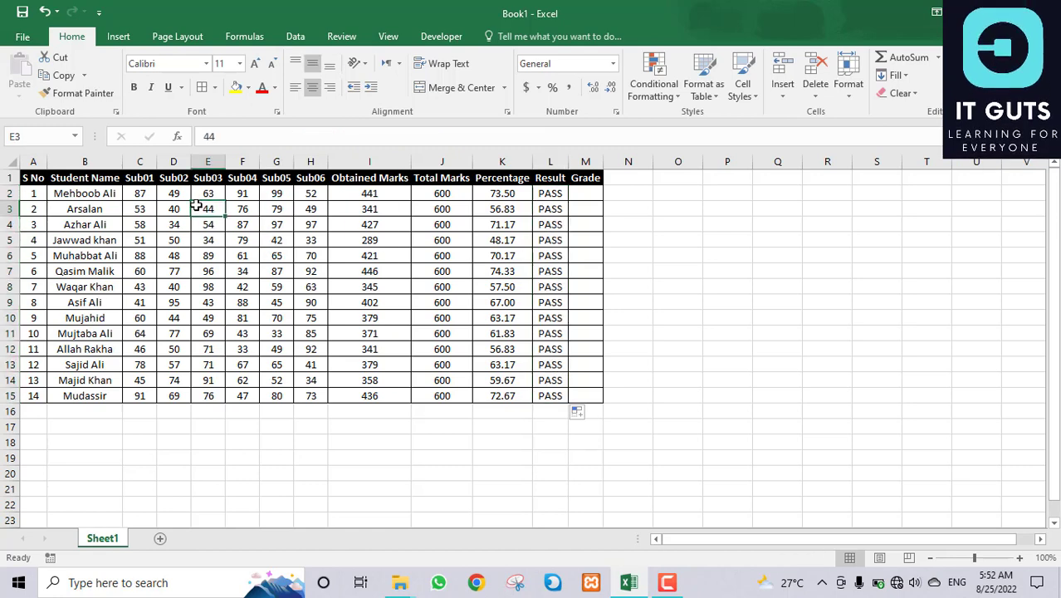
type("23")
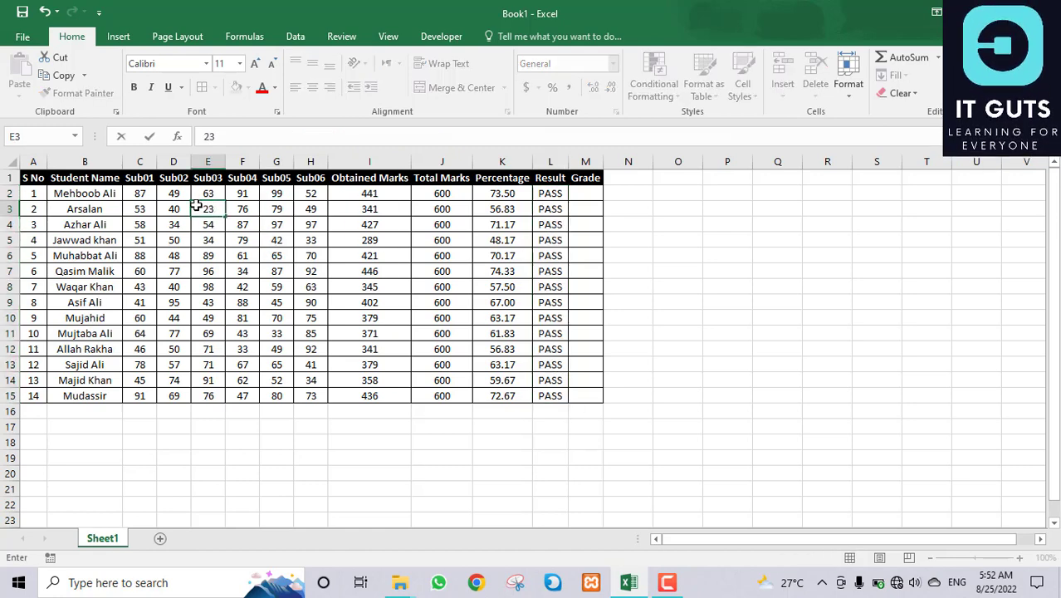
key("Return")
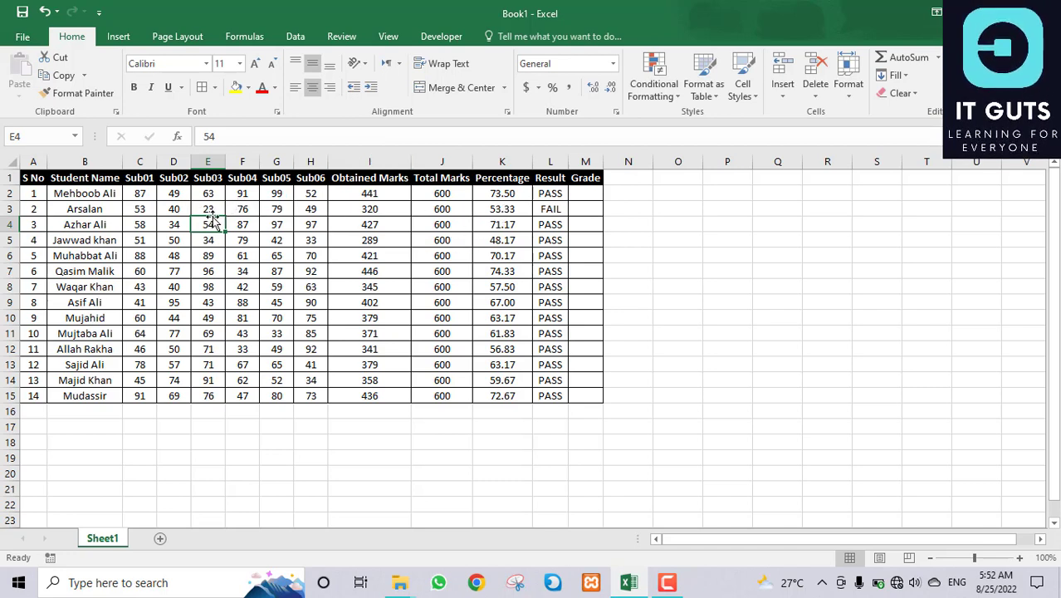
left_click(555, 208)
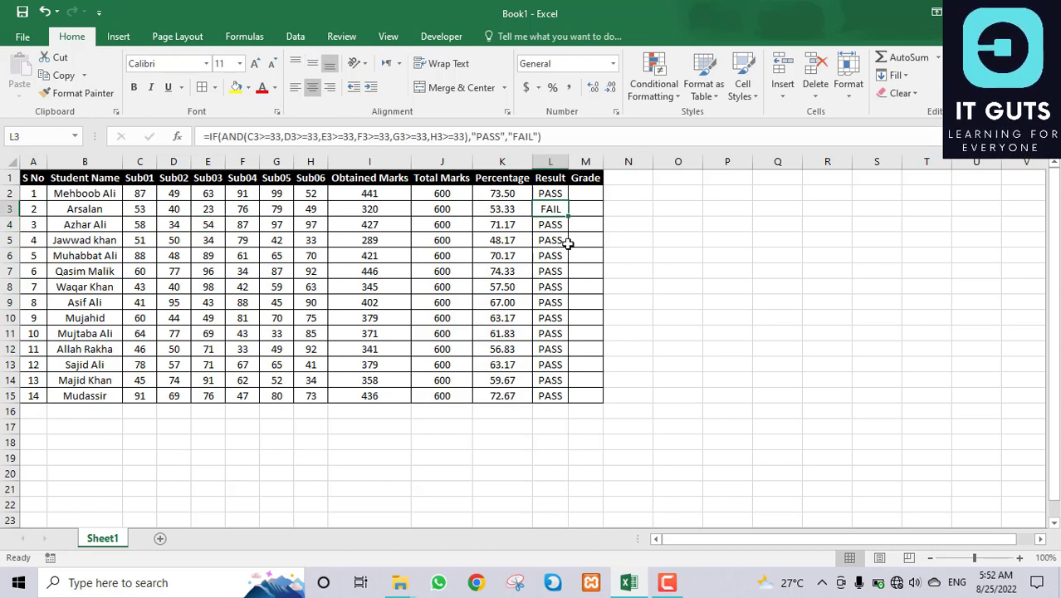
left_click(502, 211)
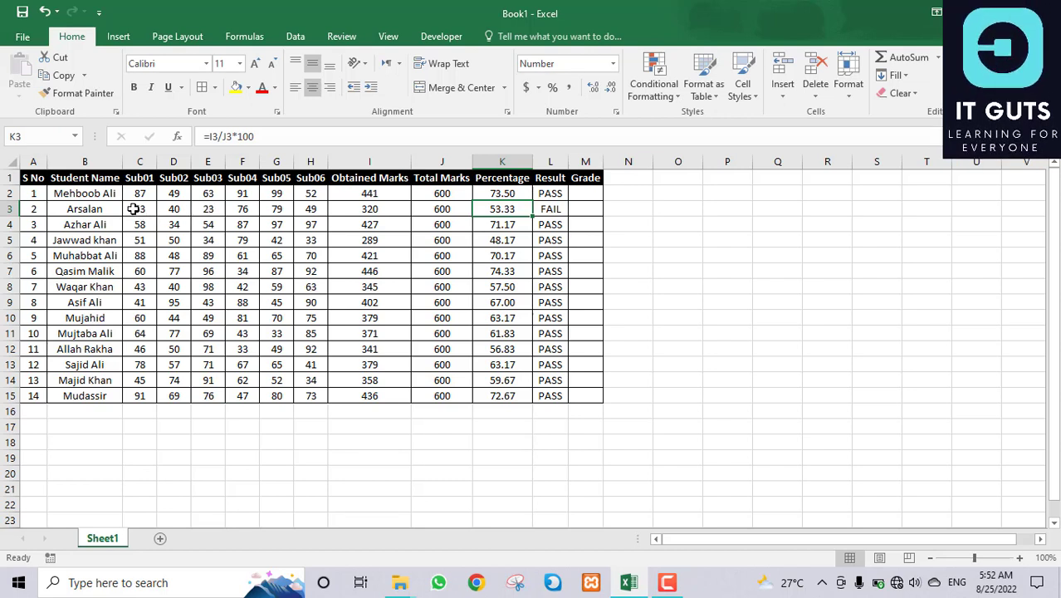
Step: Change E3 to 33 so the second student passes
left_click(215, 207)
type("33")
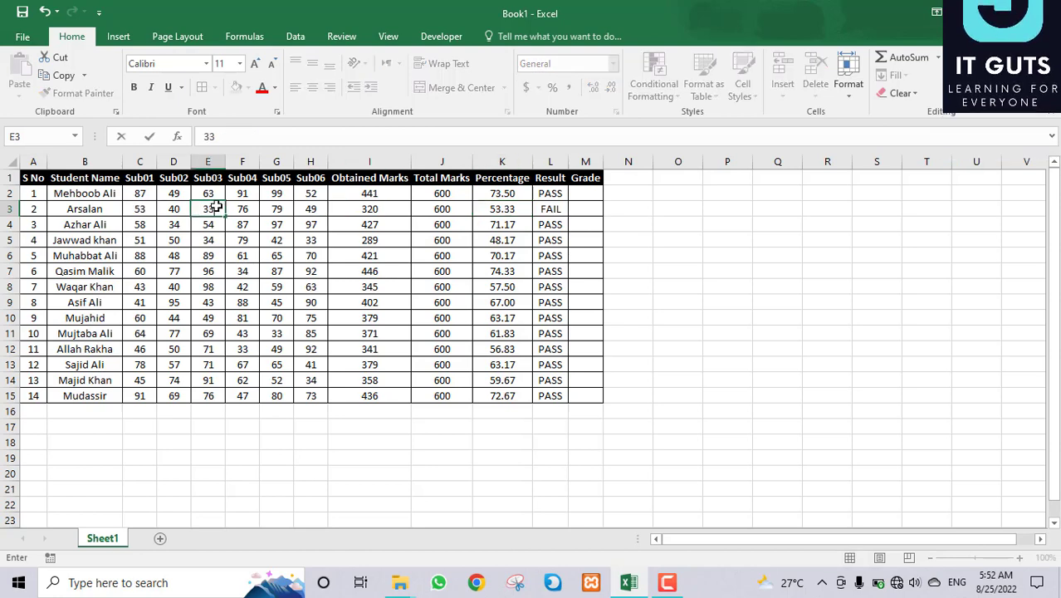
key("Return")
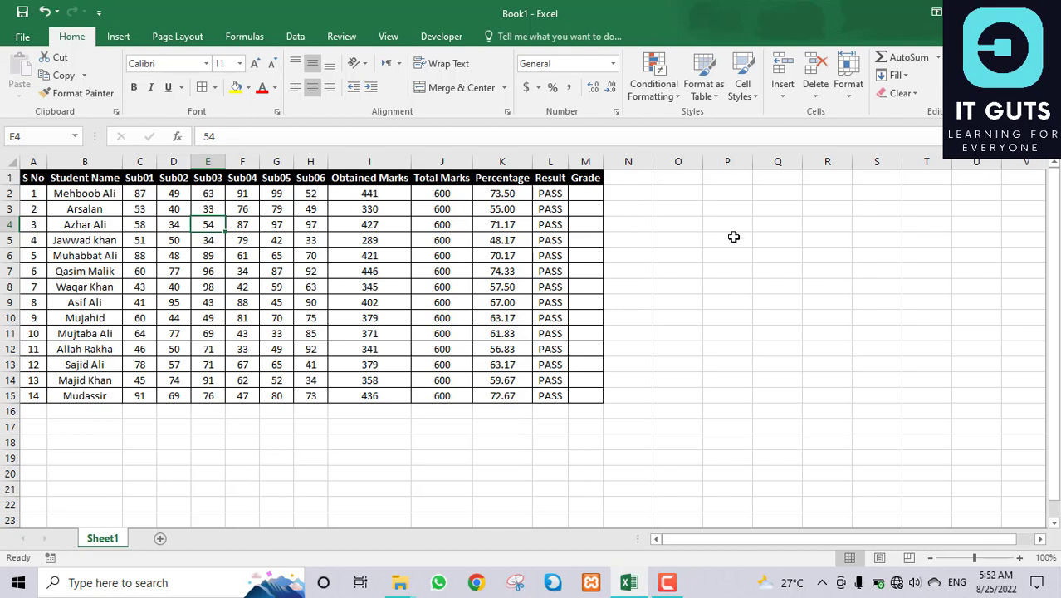
left_click(550, 193)
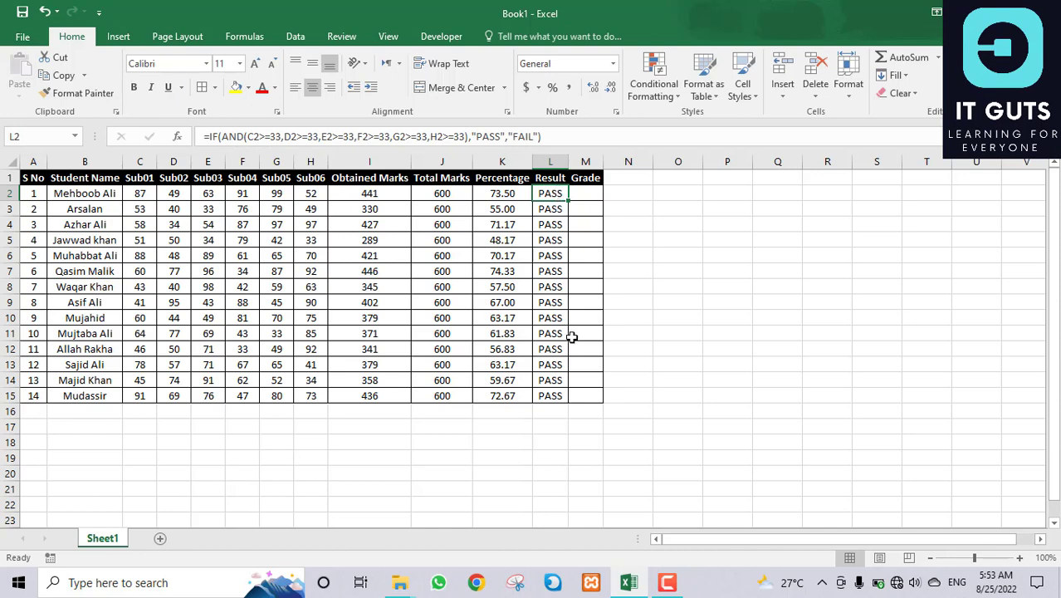
left_click(589, 188)
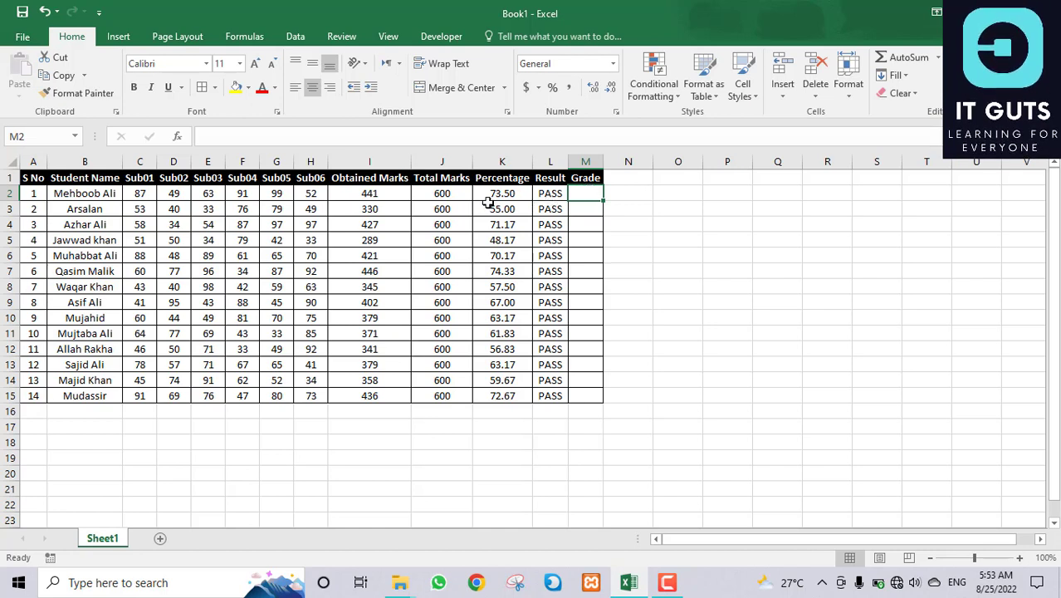
left_click(558, 195)
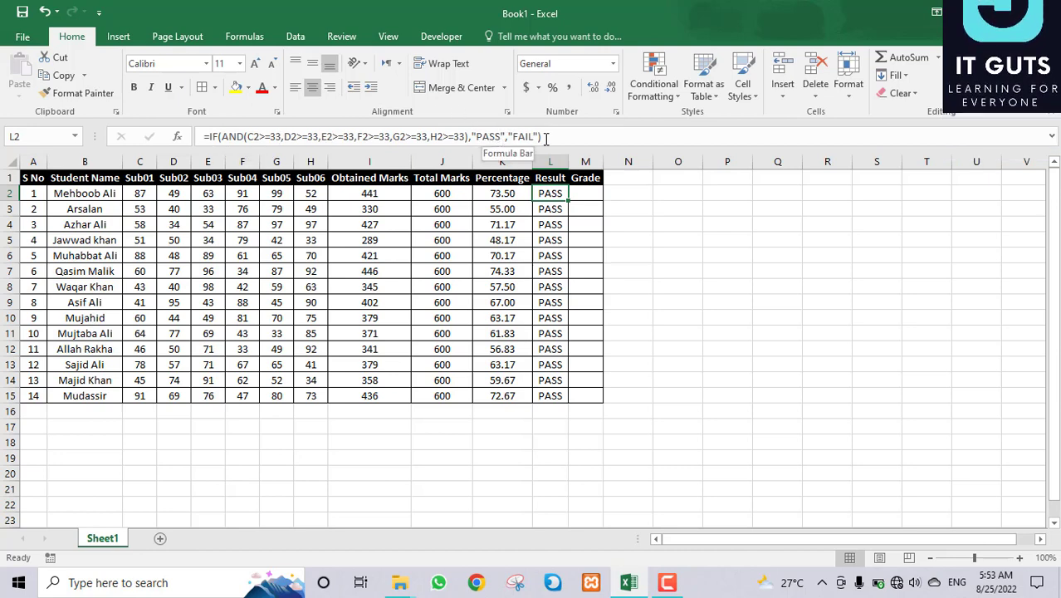
left_click(595, 193)
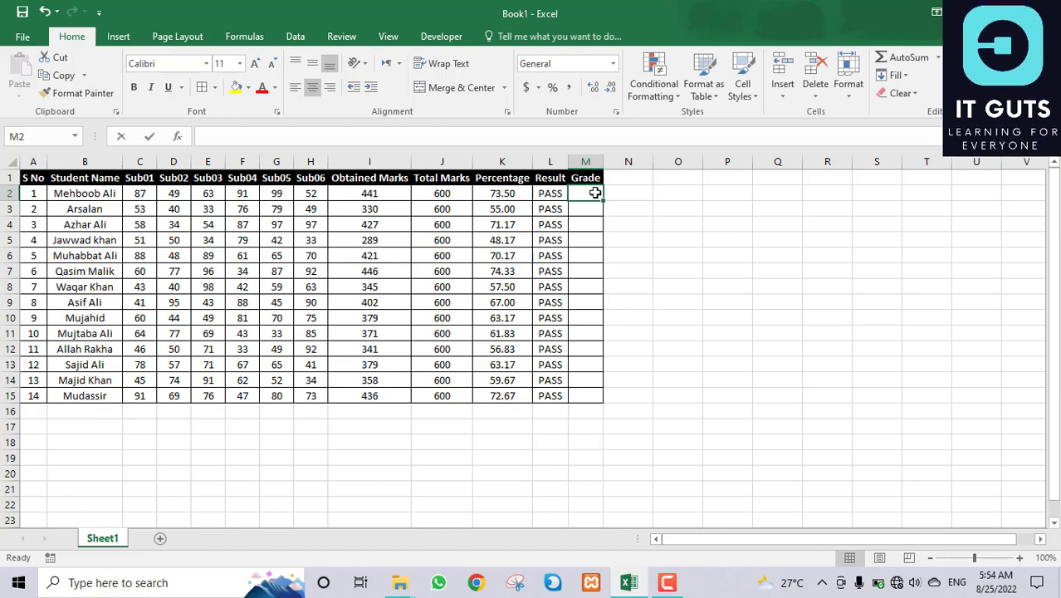
Step: Type =IF(L2="FAIL","FAIL", in M2, fixing the missing quote before FAIL
type("=if")
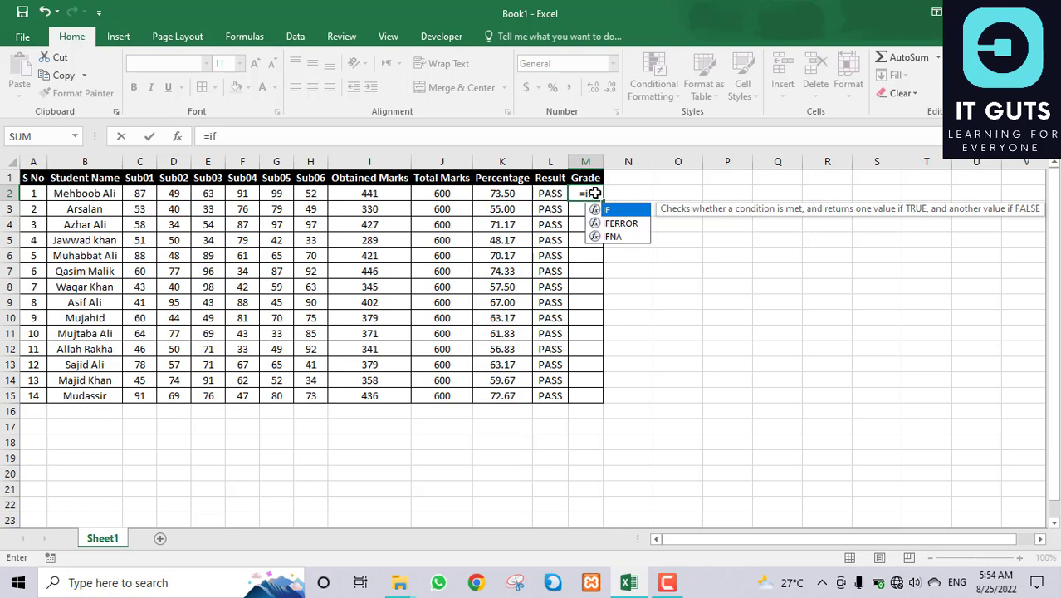
key("Tab")
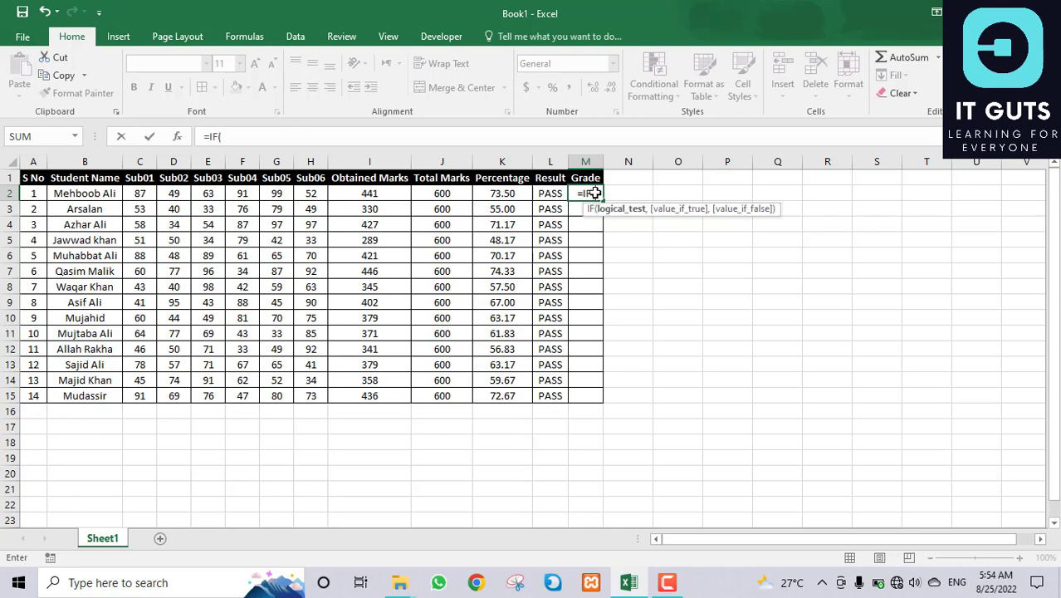
left_click(553, 194)
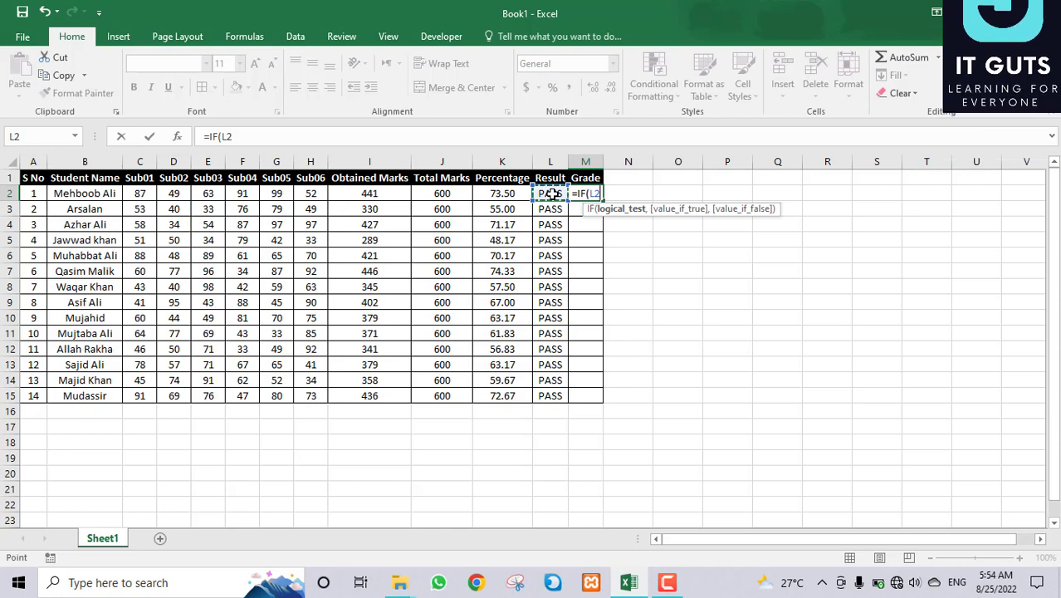
type("=")
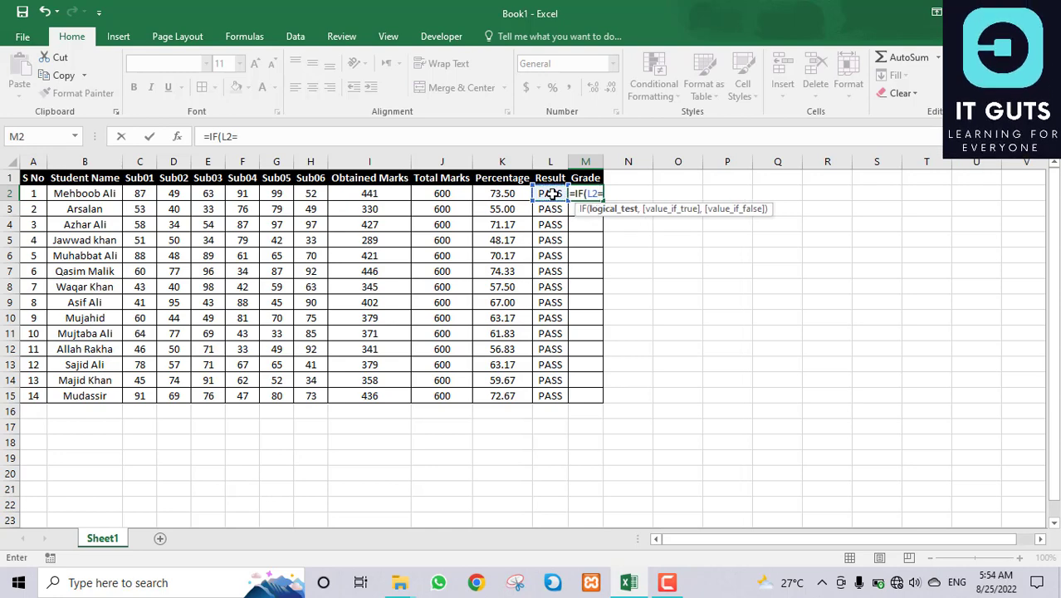
type("FA")
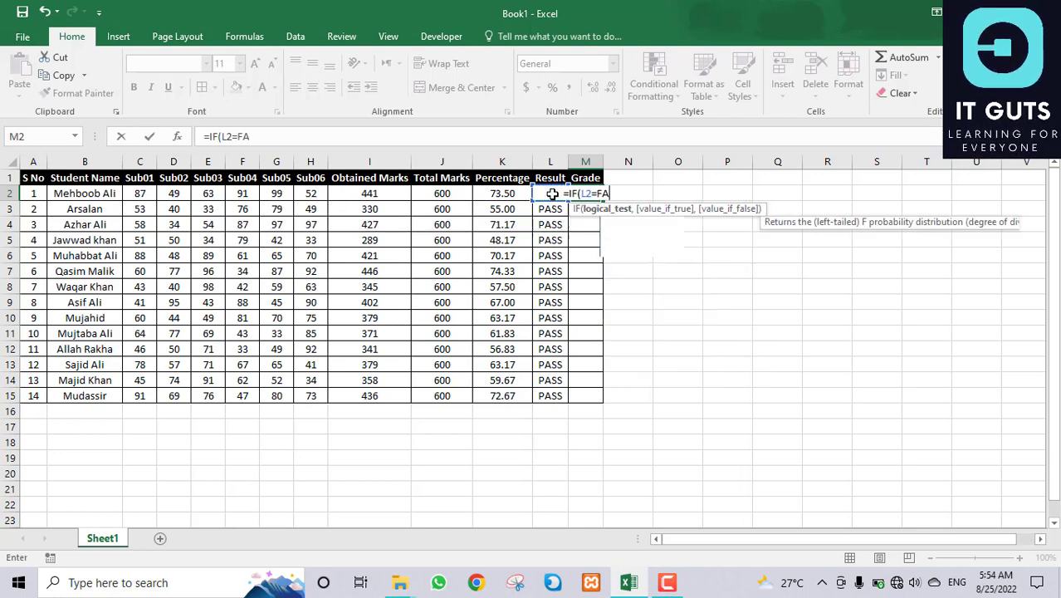
type("IL\"")
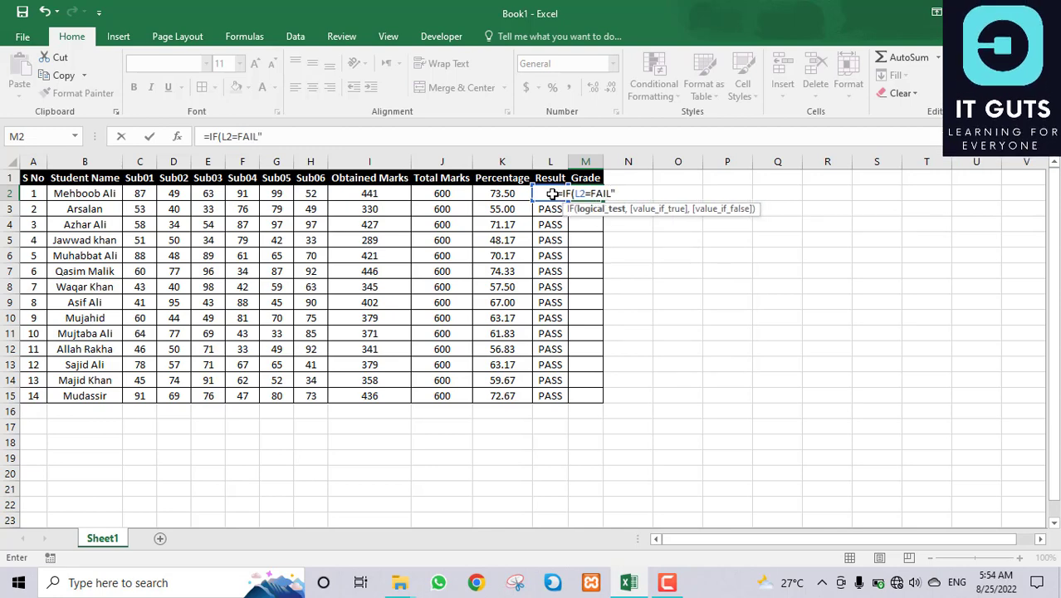
type(",")
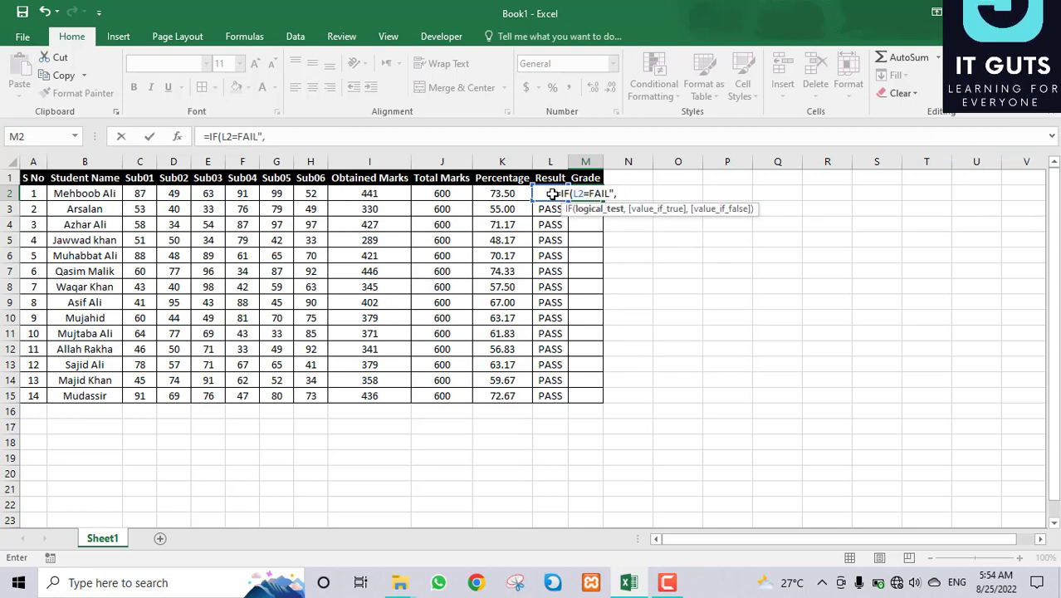
type("\"FAIL\"")
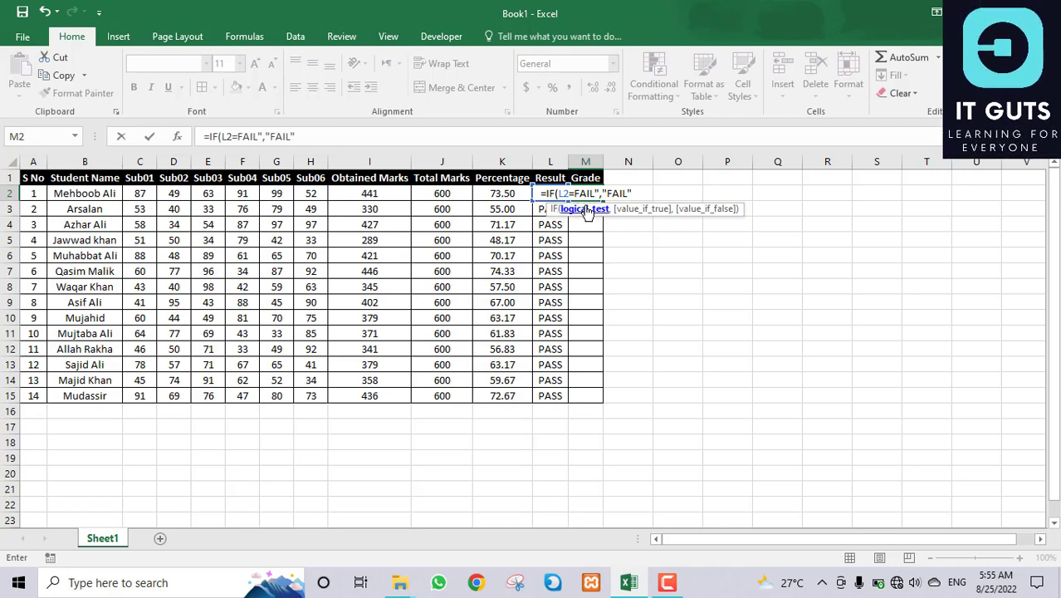
left_click(576, 193)
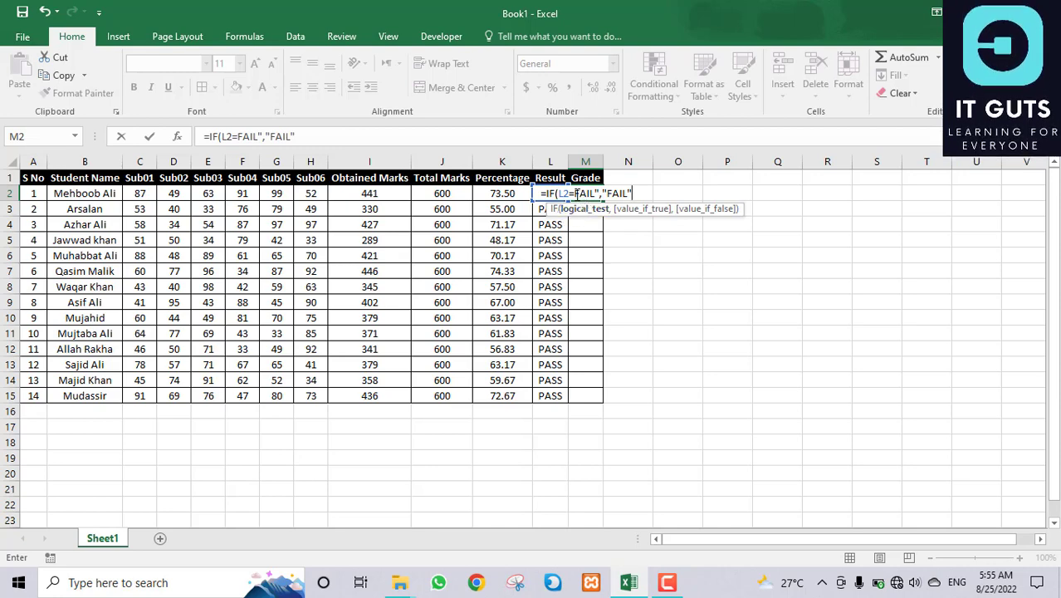
left_click(576, 193)
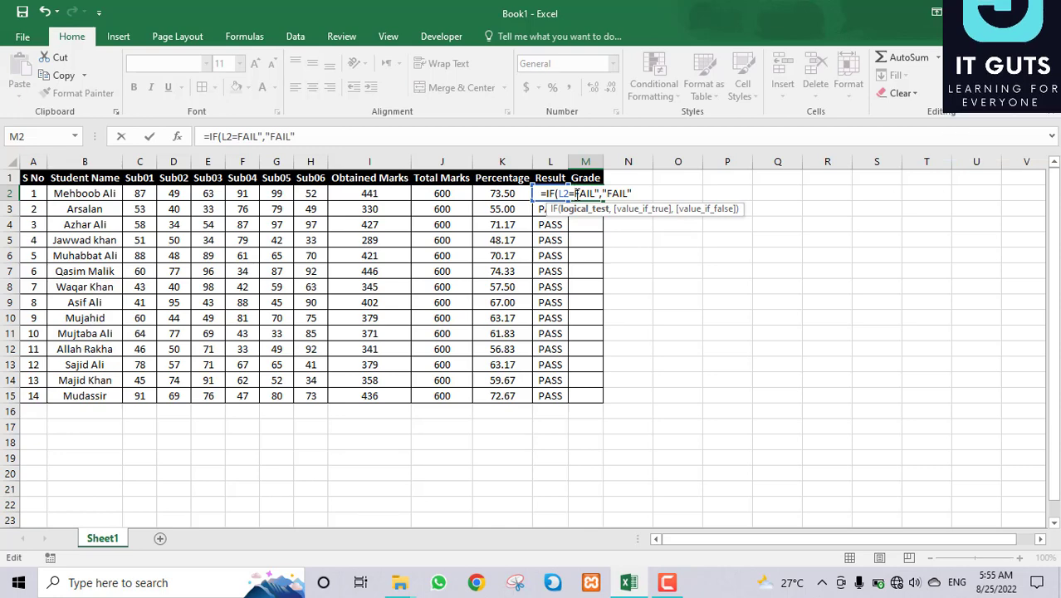
type("\"")
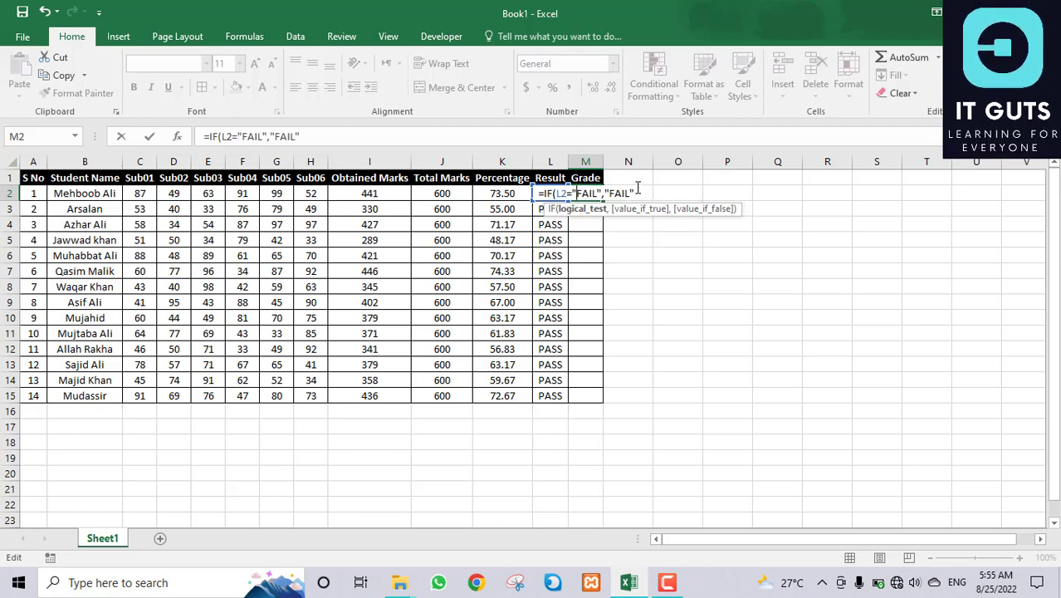
left_click(637, 193)
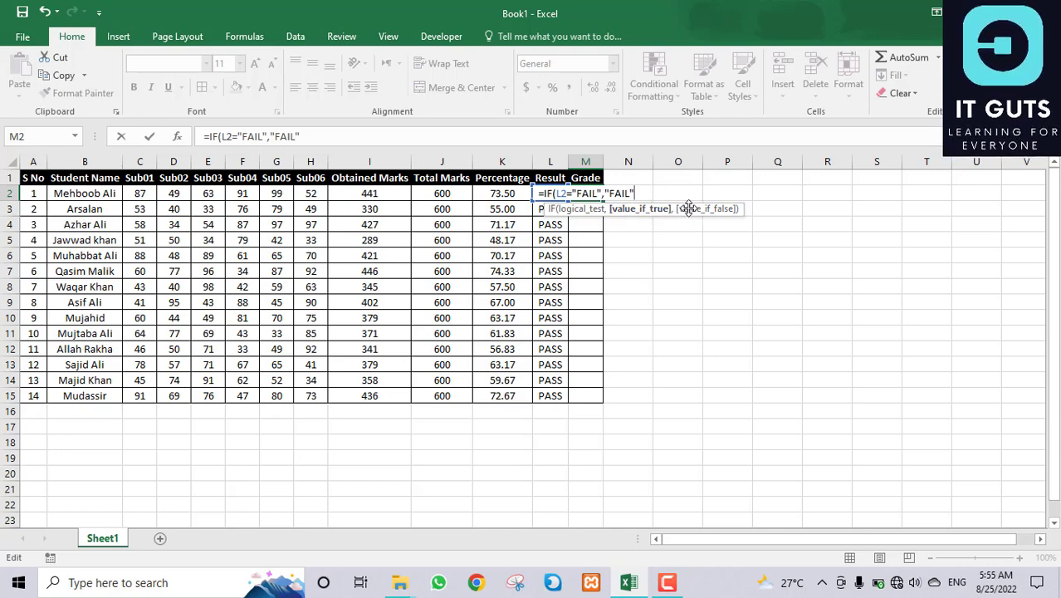
type(",")
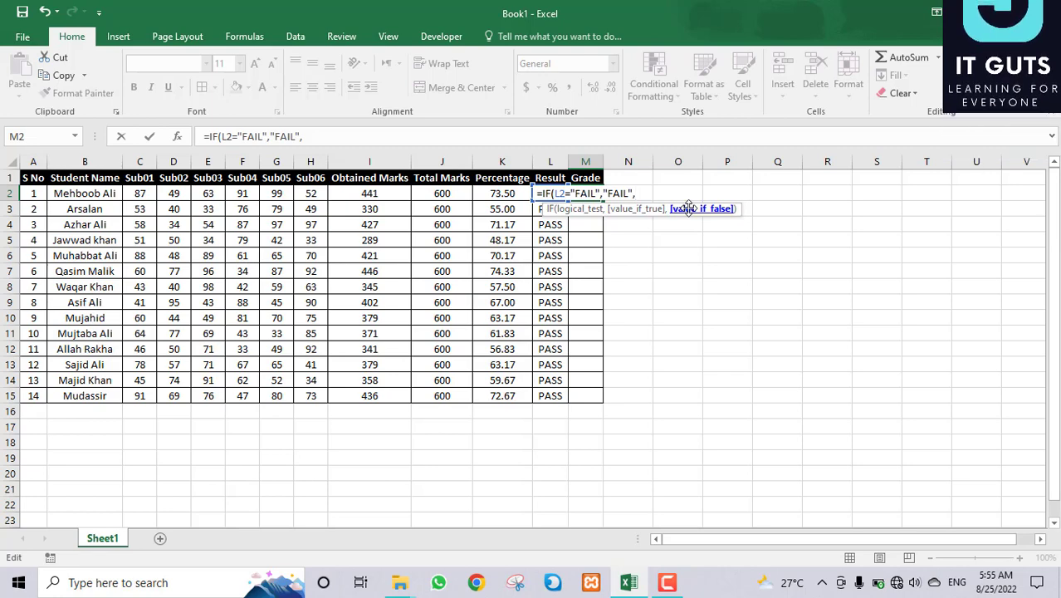
Step: Insert a nested IF after the FAIL branch in M2's formula
type("if")
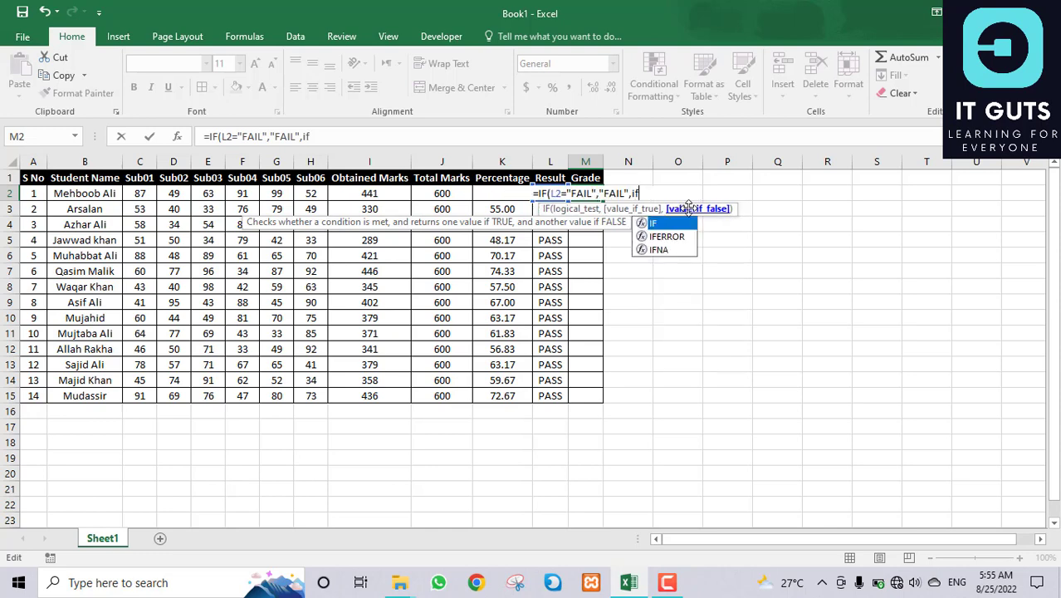
key("Tab")
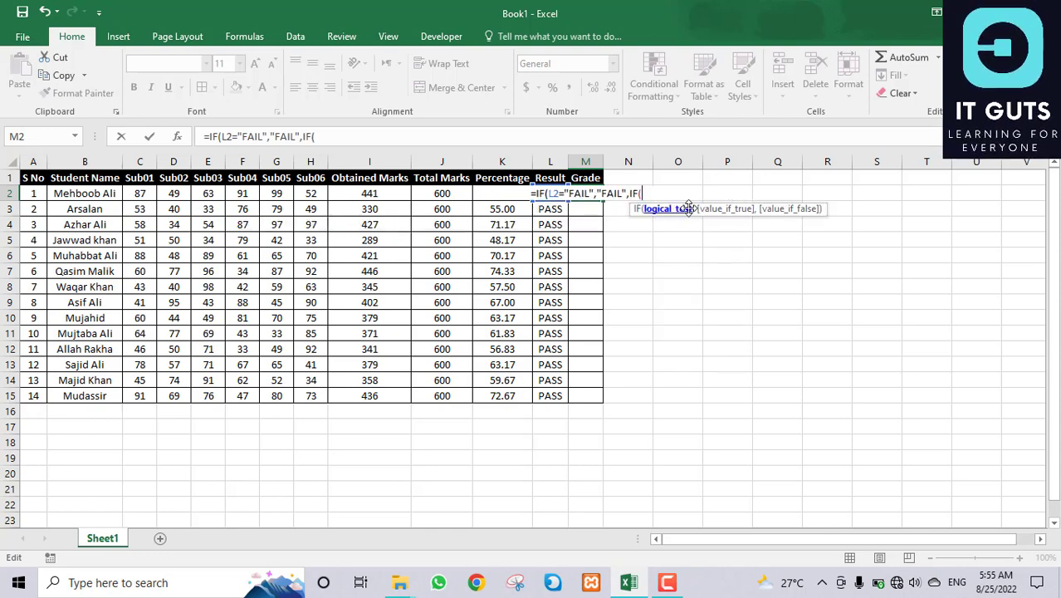
left_click(474, 193)
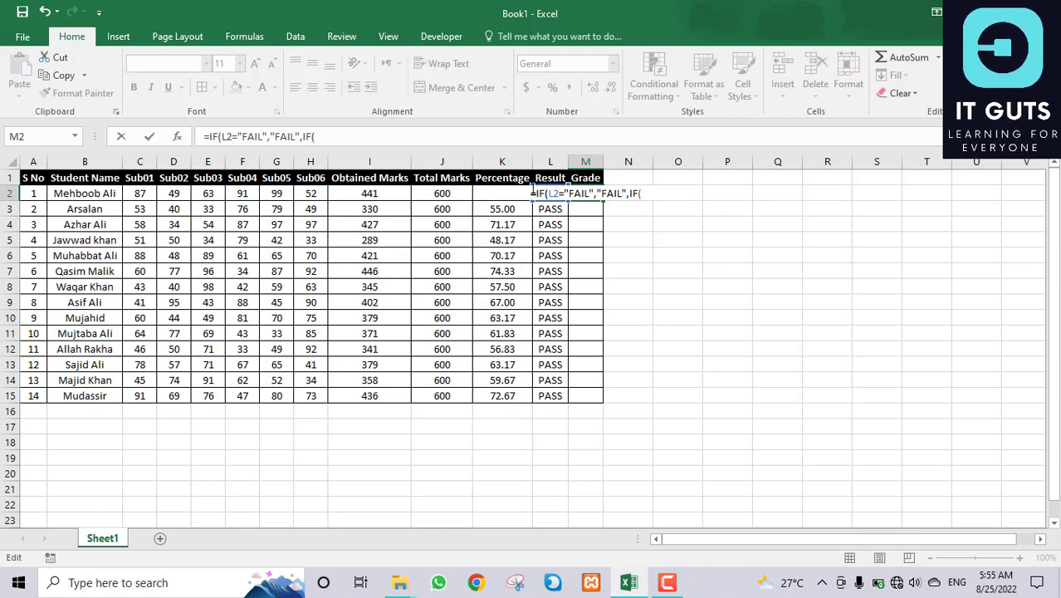
left_click(651, 194)
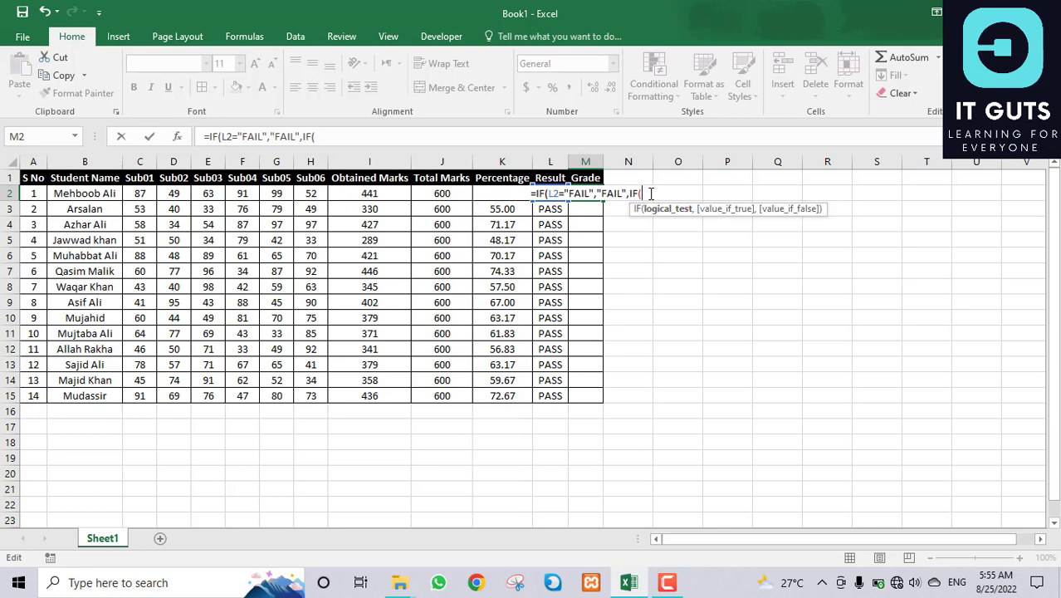
left_click(485, 138)
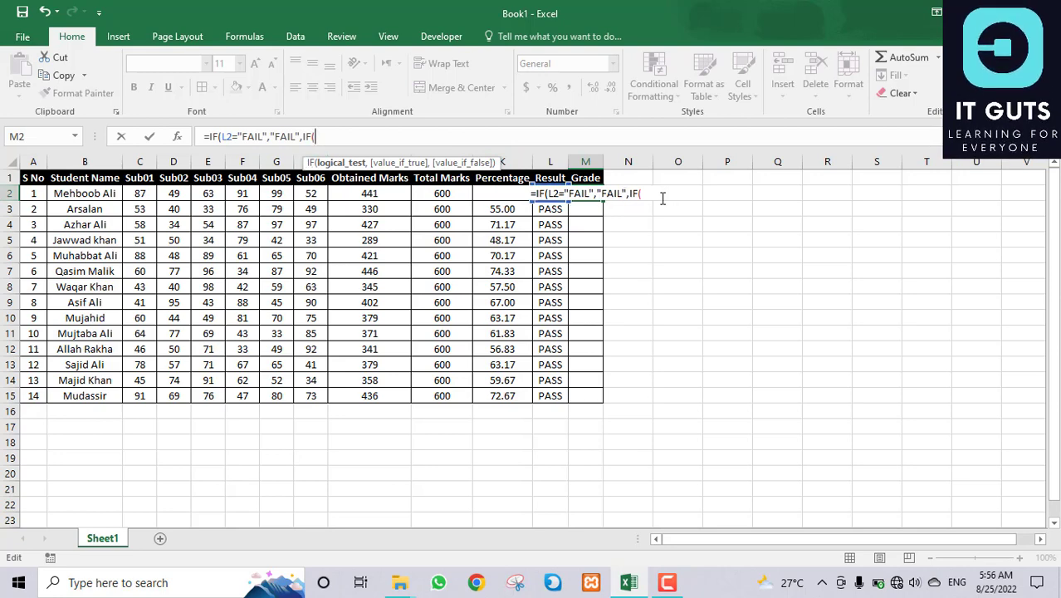
Step: Add the condition k2>=80 returning "A+", then begin another nested if
type("k")
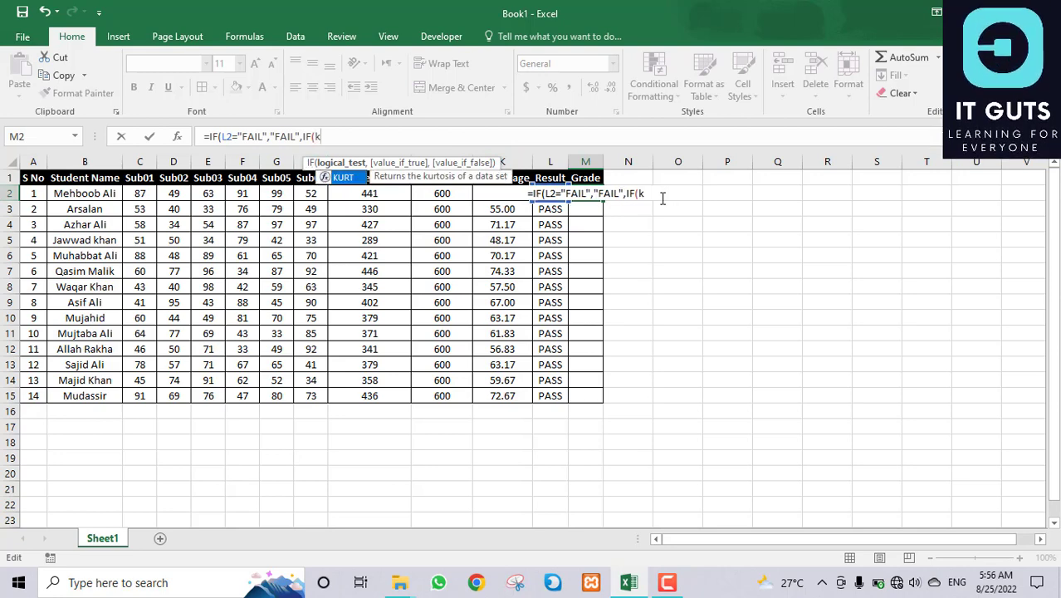
type("2")
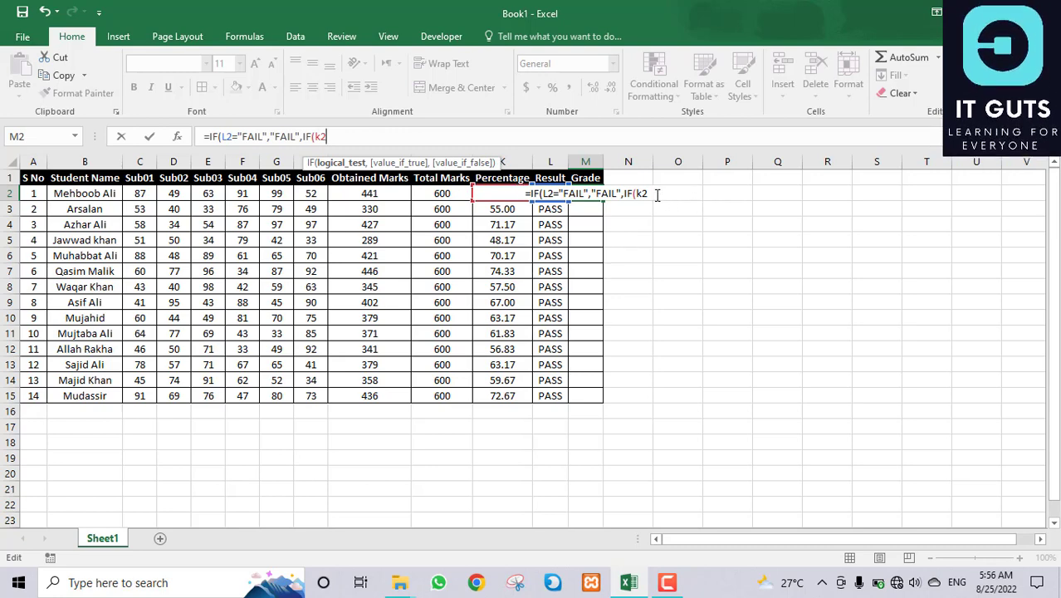
type(">=")
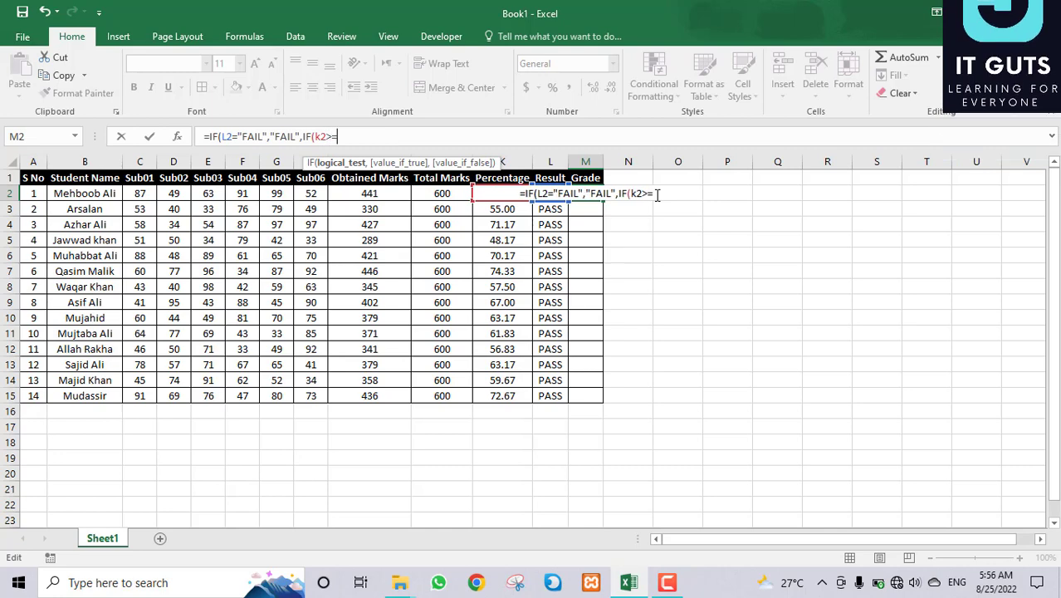
type("80")
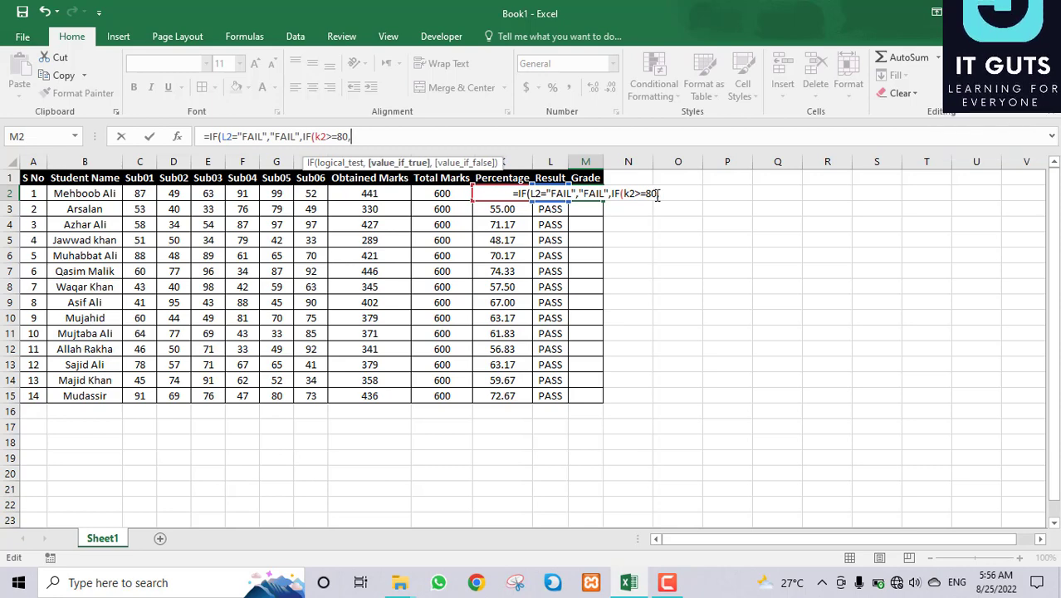
type(",\"A")
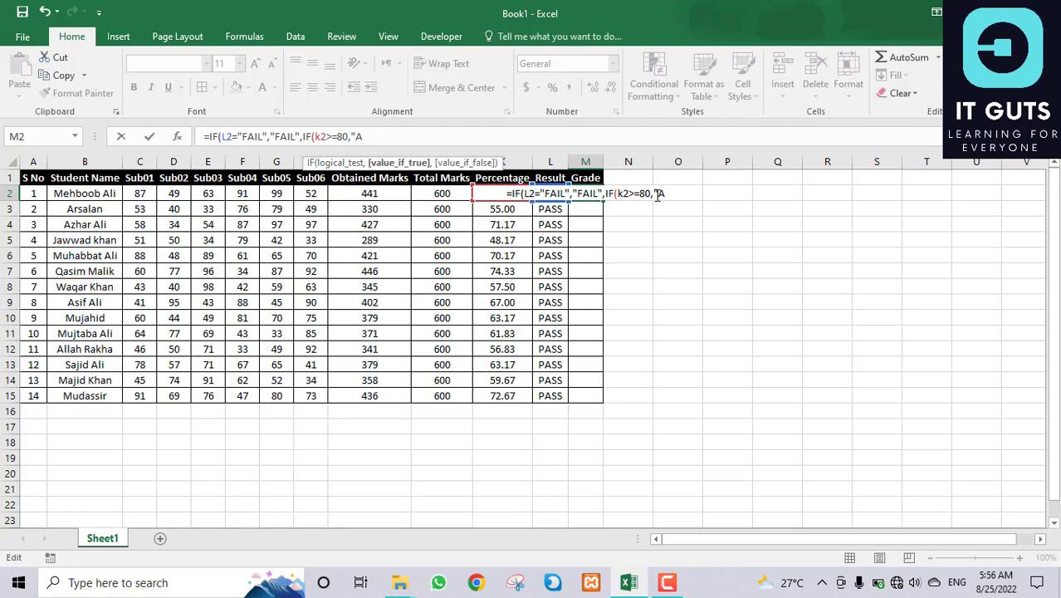
type("=")
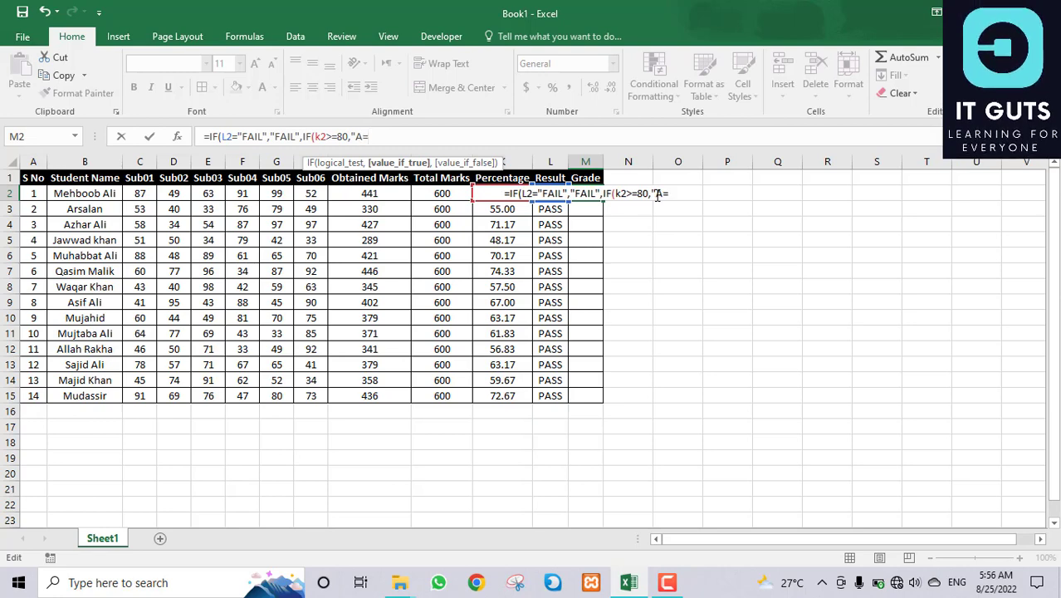
key("BackSpace")
type("+")
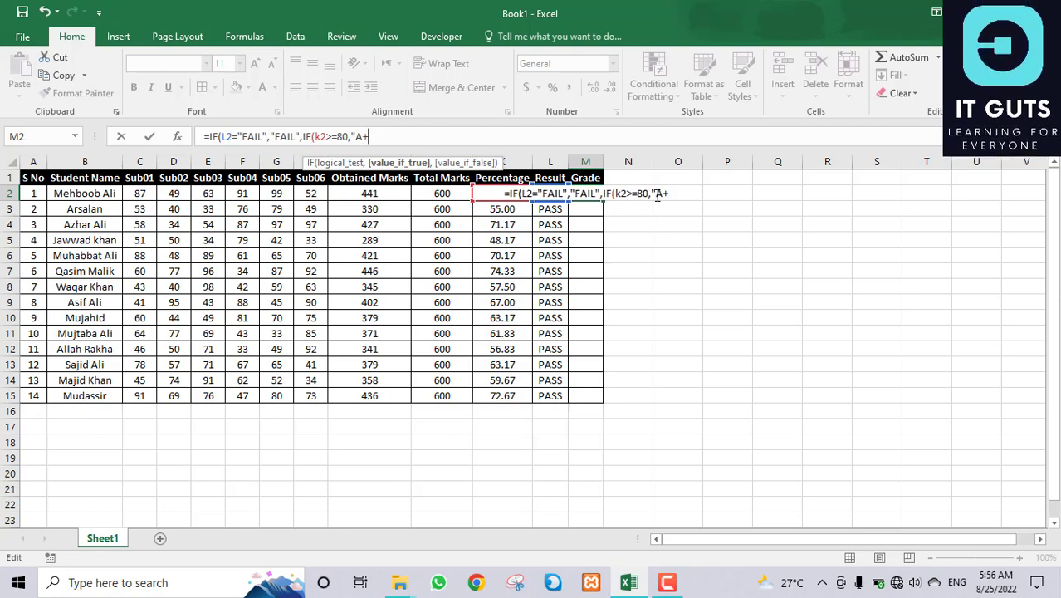
type("\"")
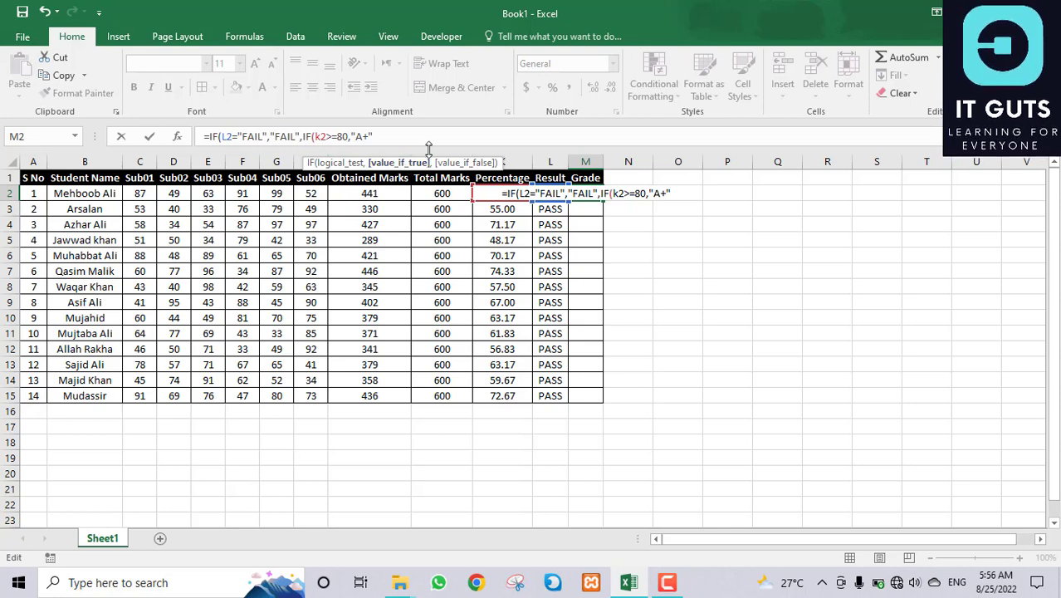
type(",")
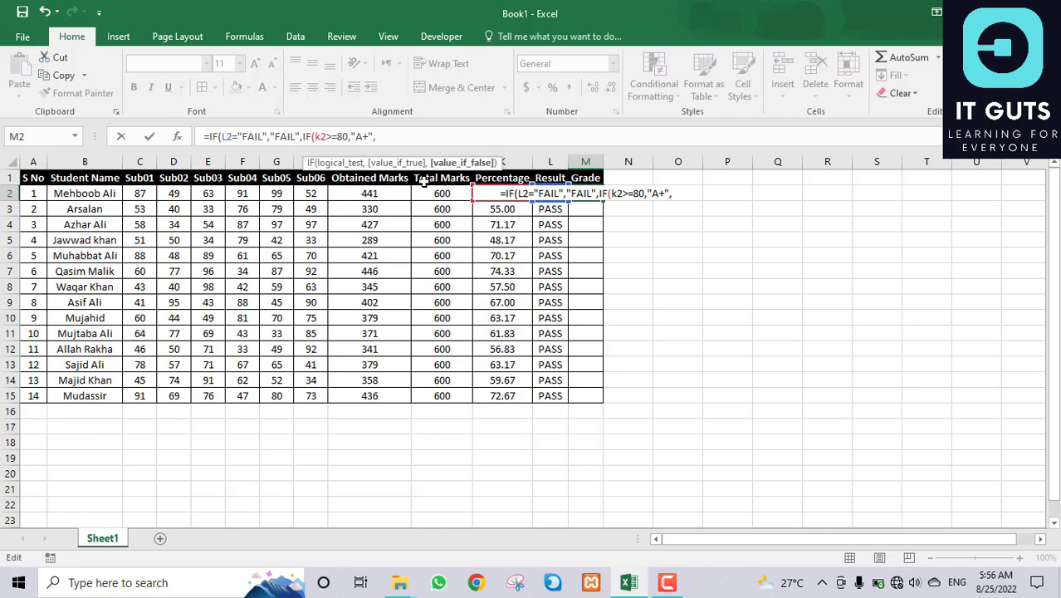
type("if")
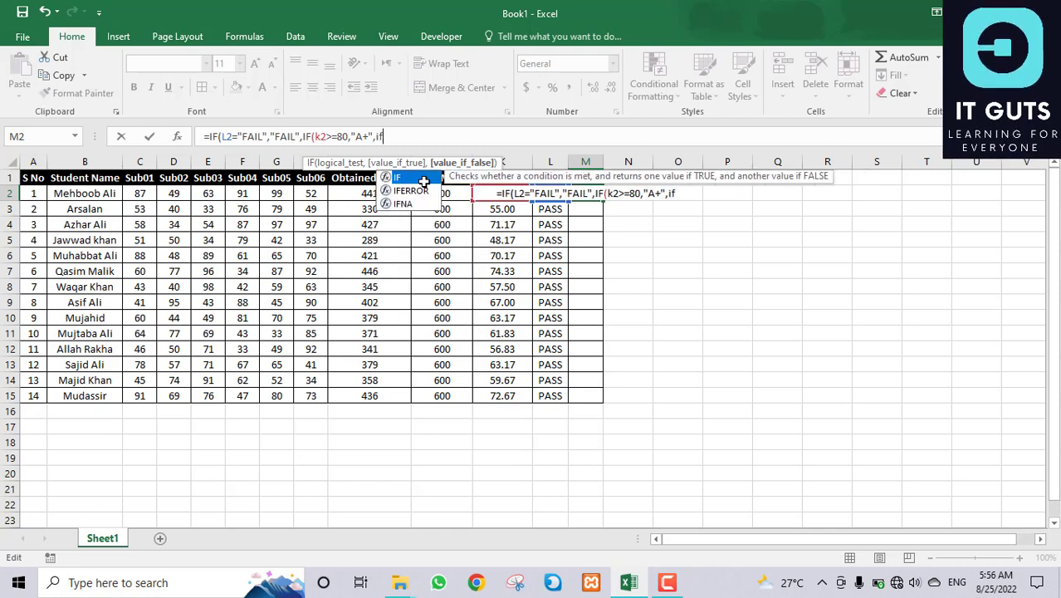
Step: Nest an IF in M2's formula that returns "A" when K2 is 70 or more
double_click(423, 179)
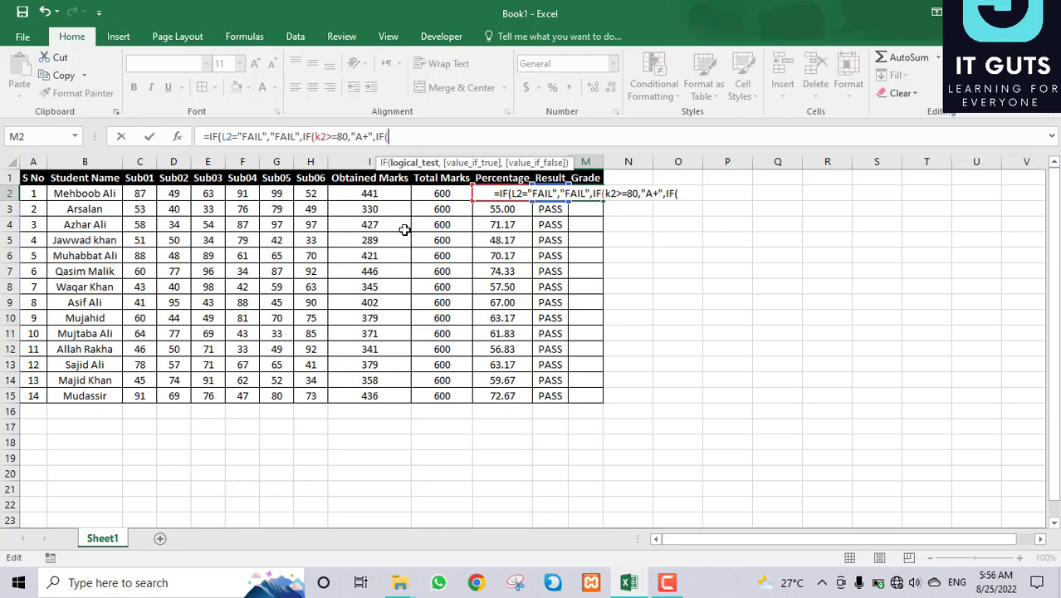
type("k2")
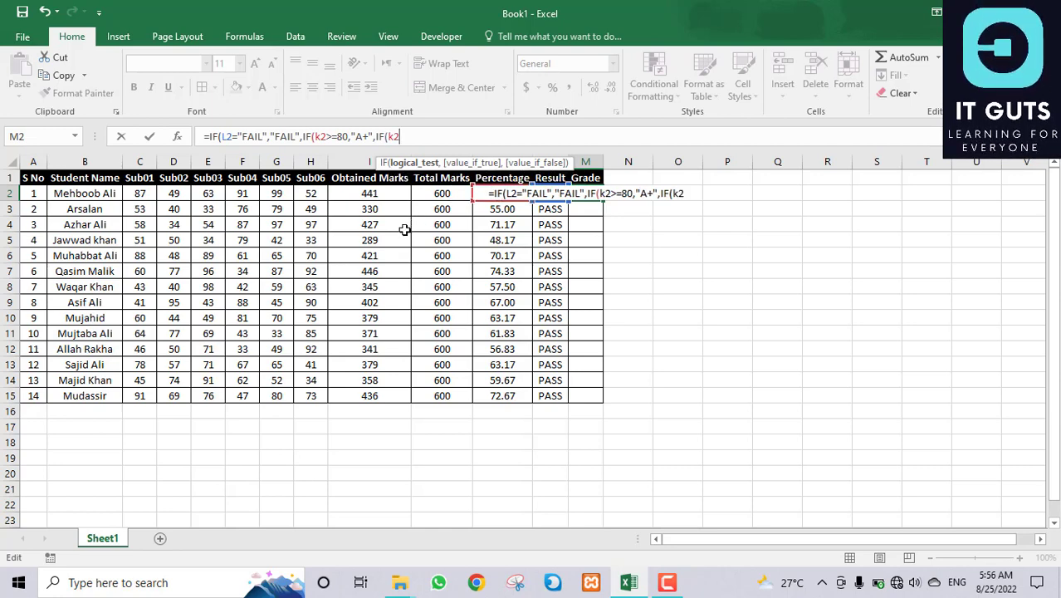
type(">=70")
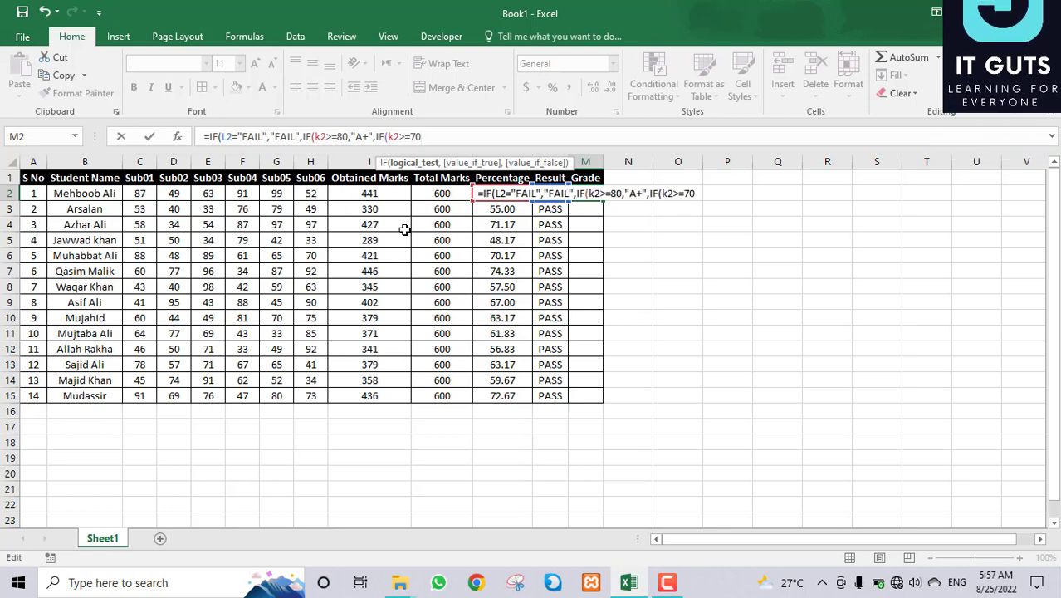
type(",")
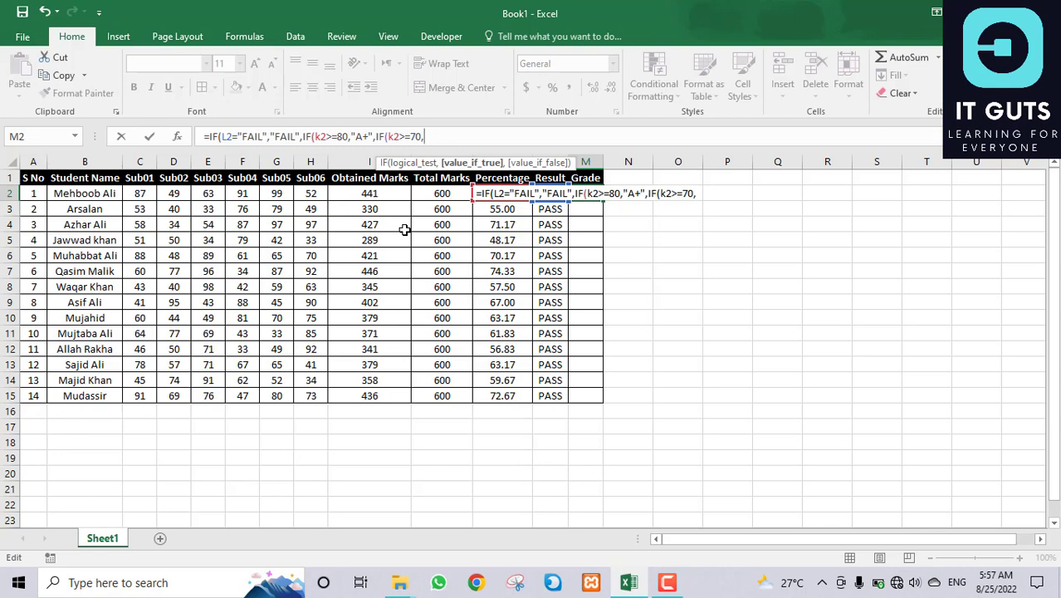
type("\"A")
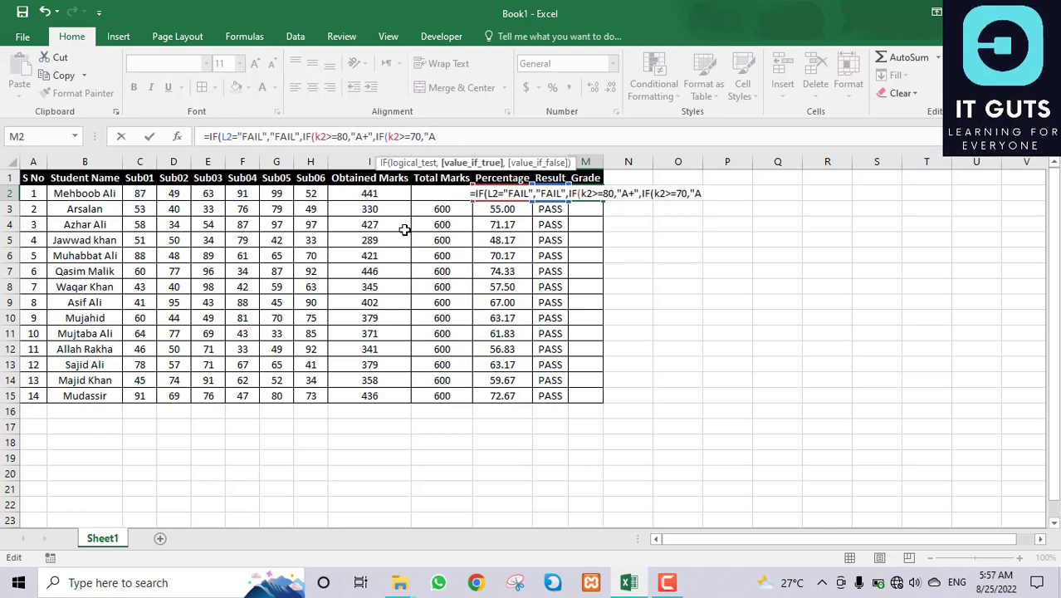
type("\"")
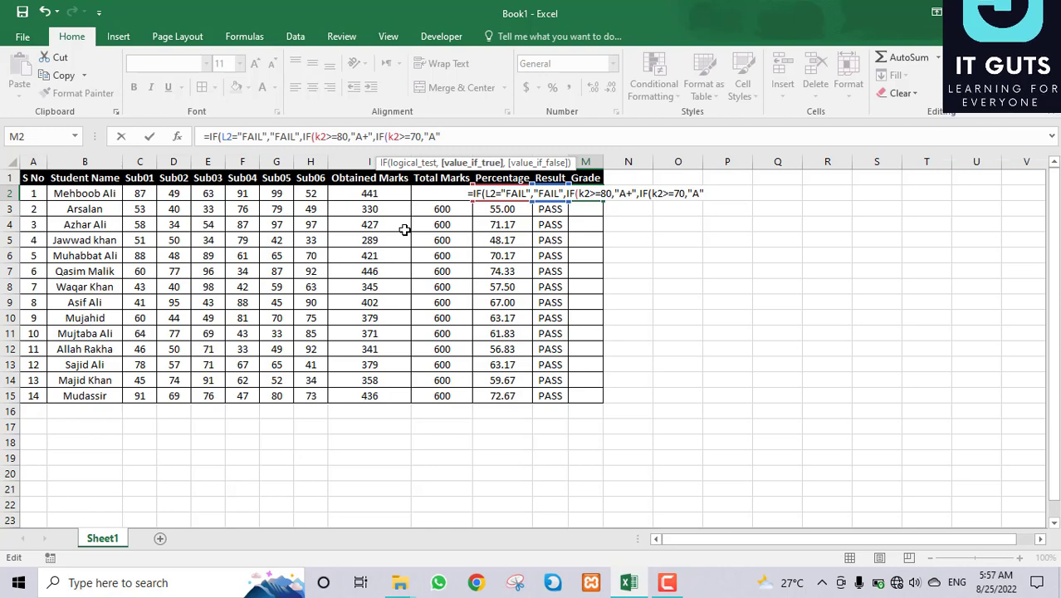
type(",")
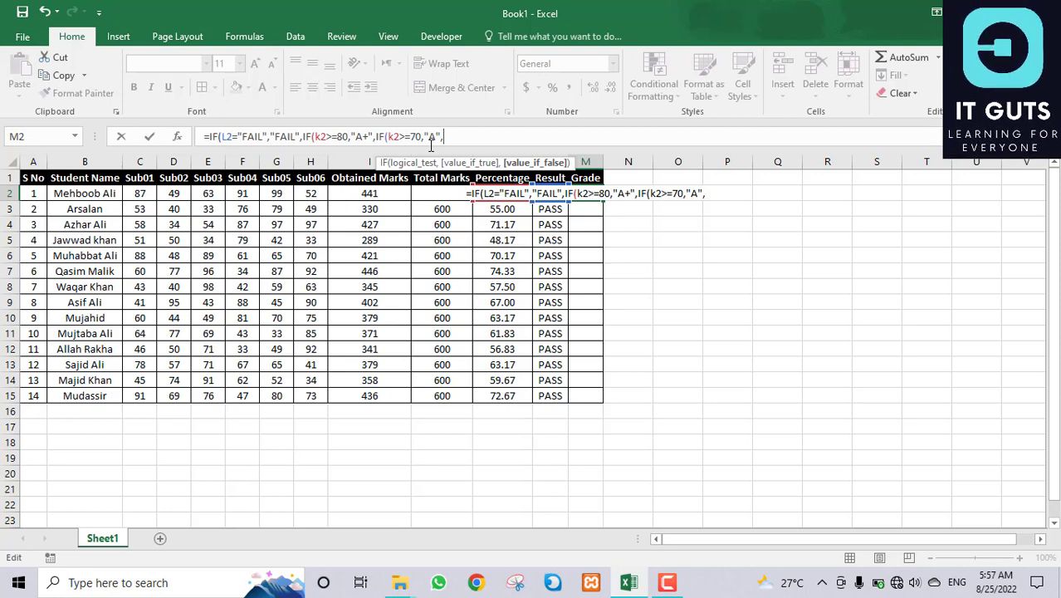
Step: Add nested IF branches giving "B" for K2 at 60 or more and "C" for 50 or more
type("if")
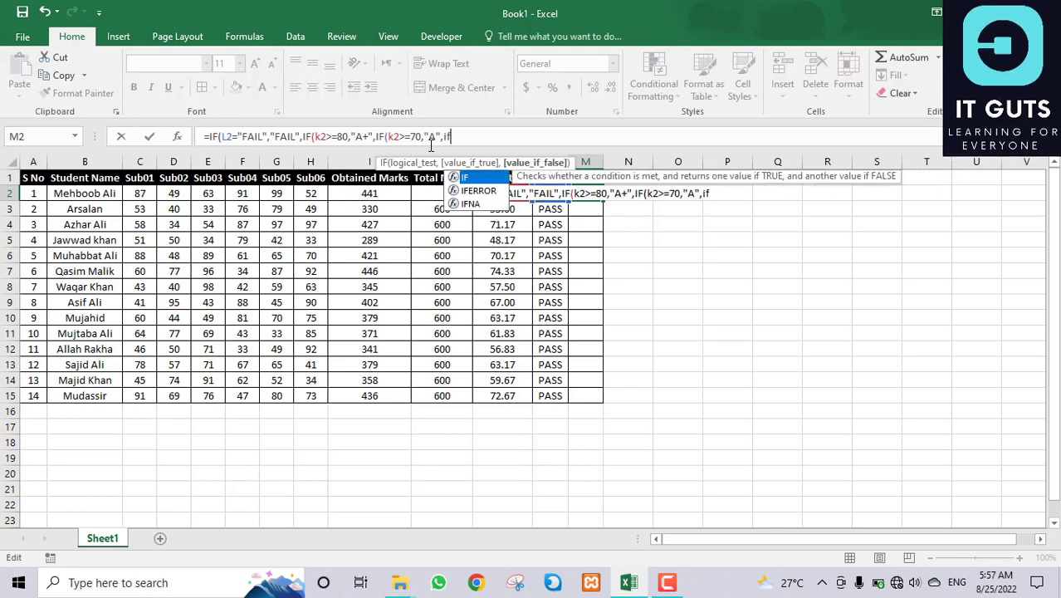
key("Tab")
type("k2>")
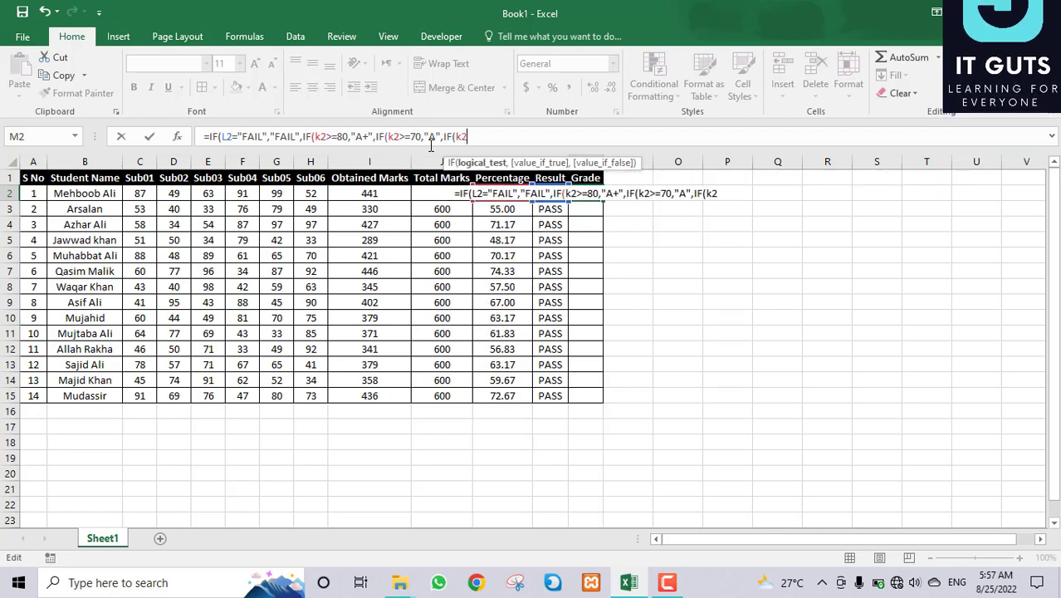
type("=")
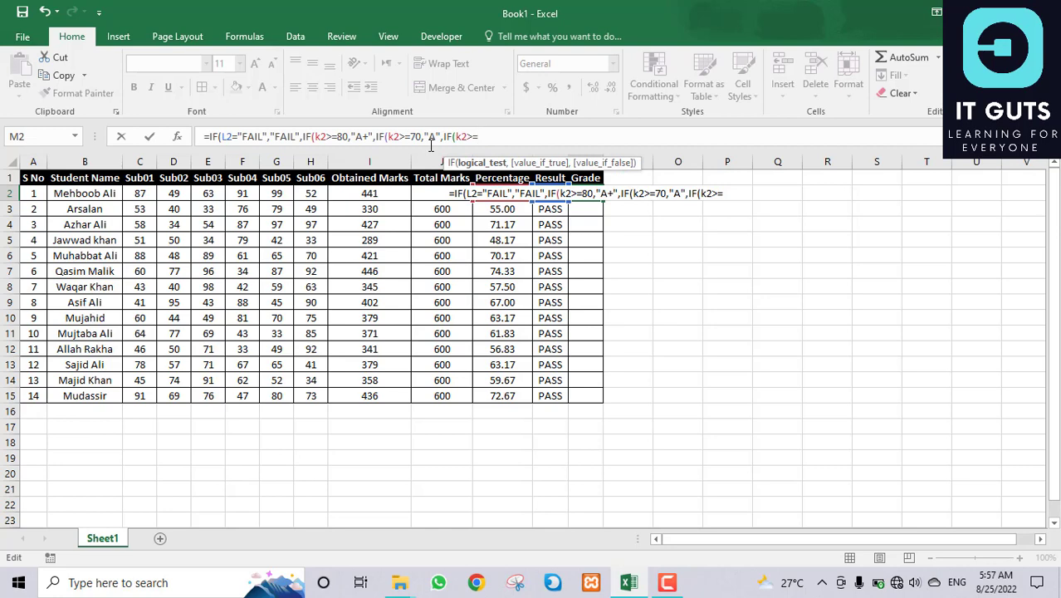
type("60")
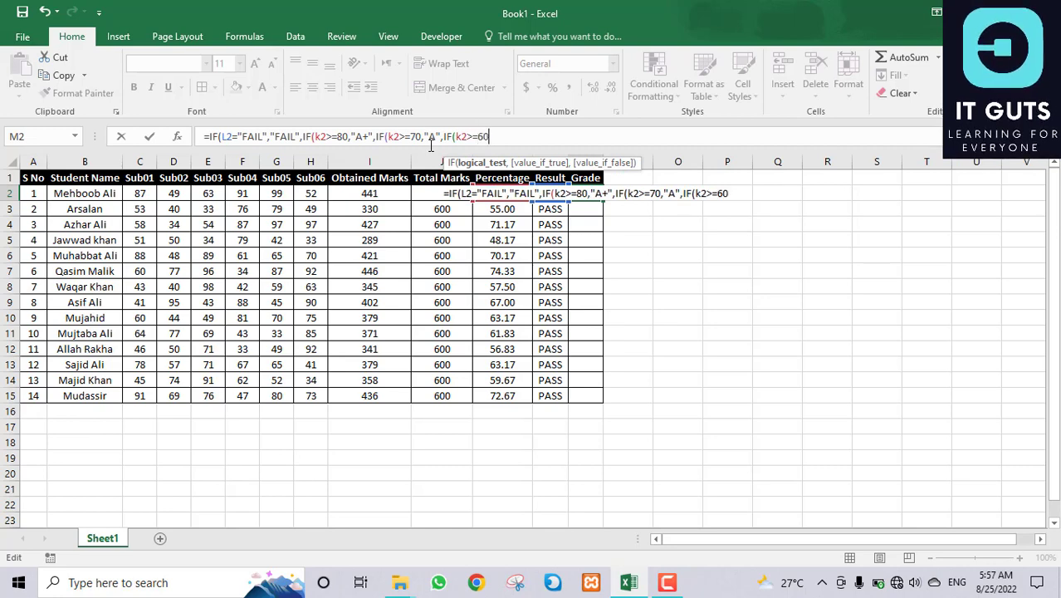
type(",\"")
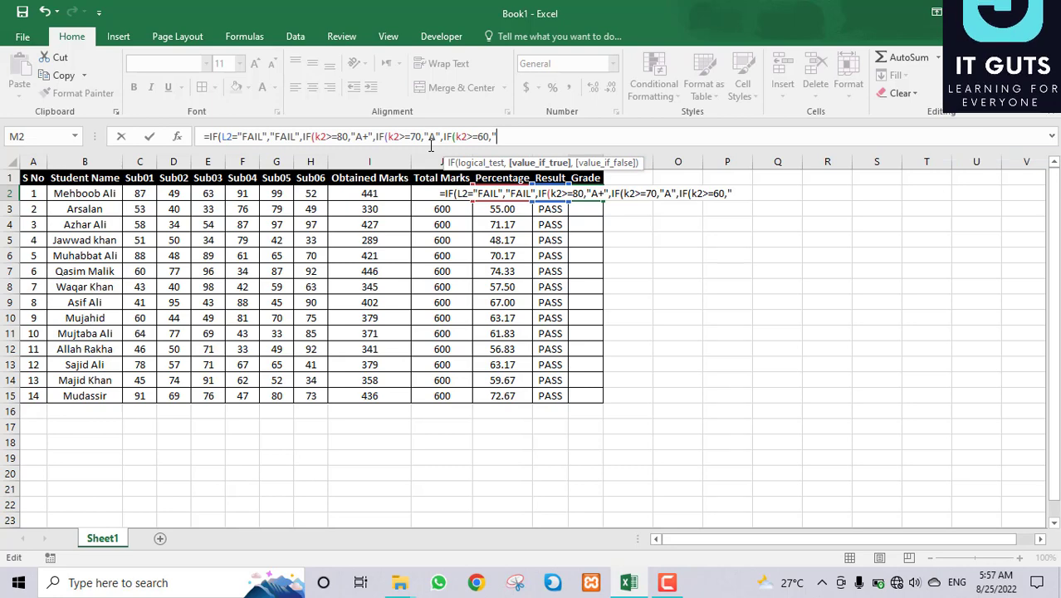
type("B\"")
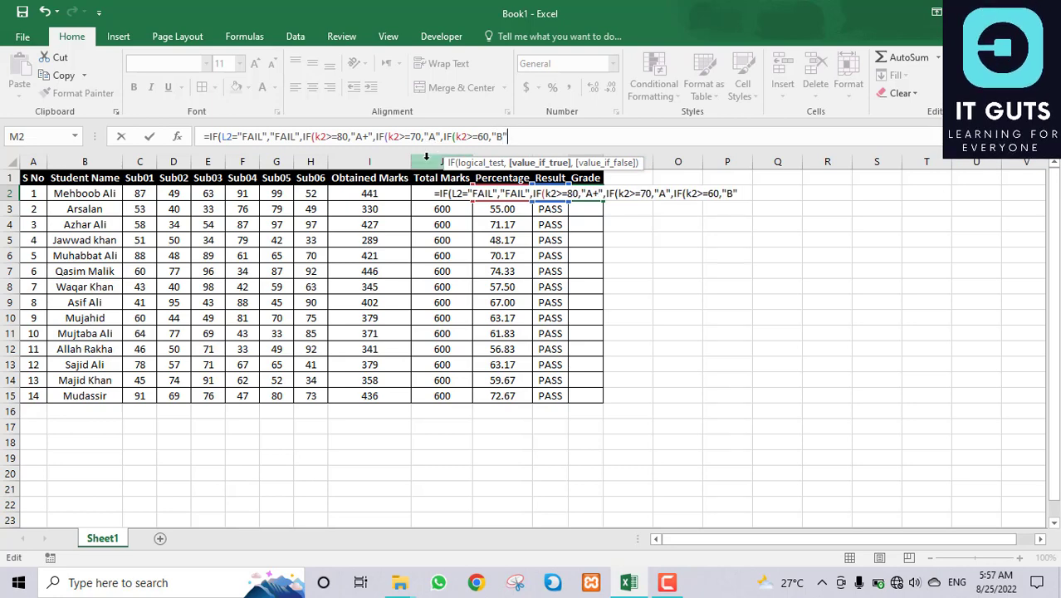
type(",")
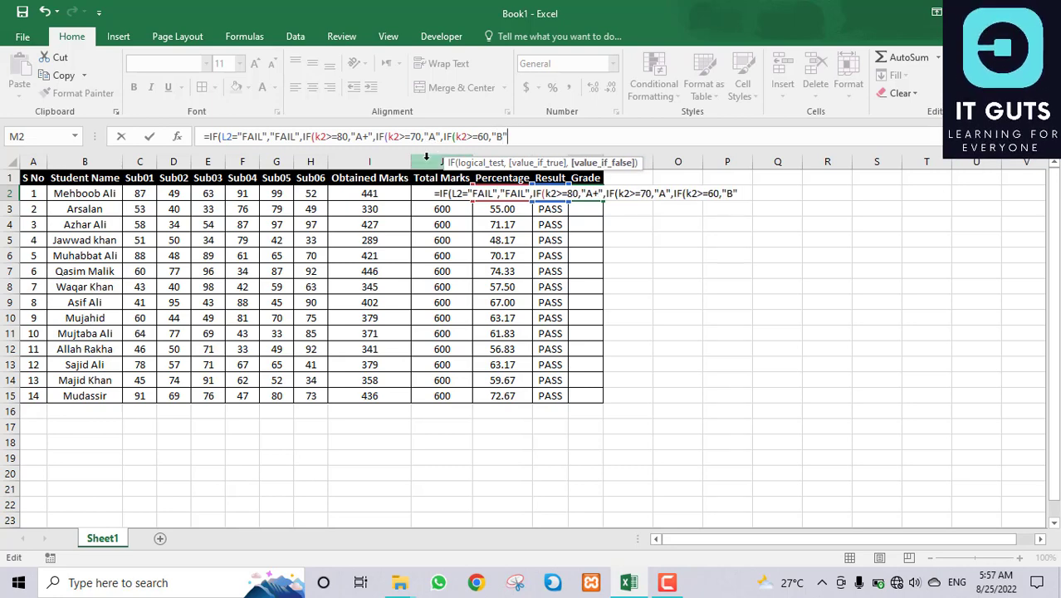
type("if")
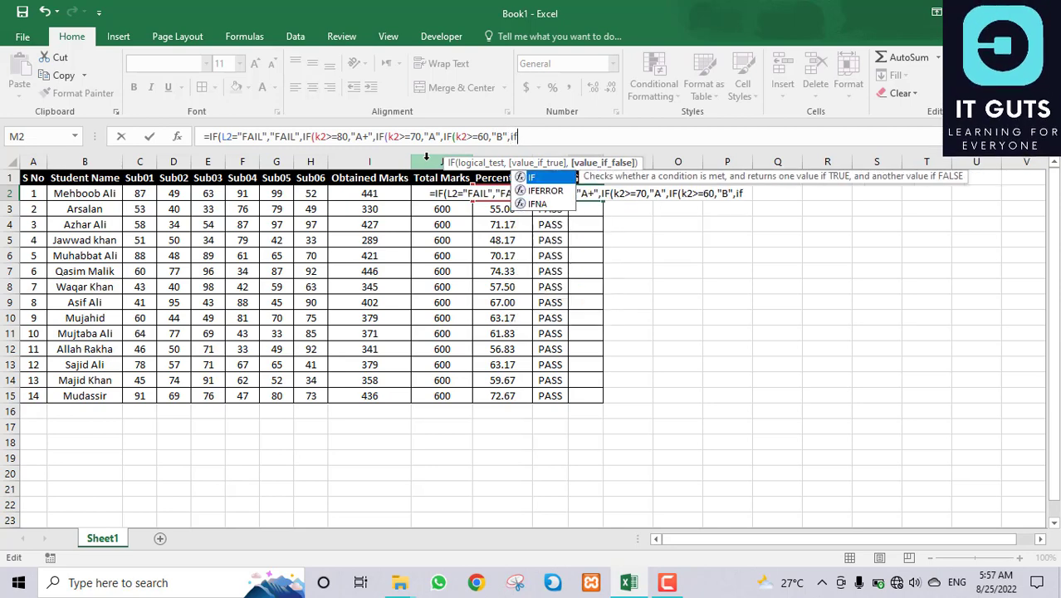
type("(k2")
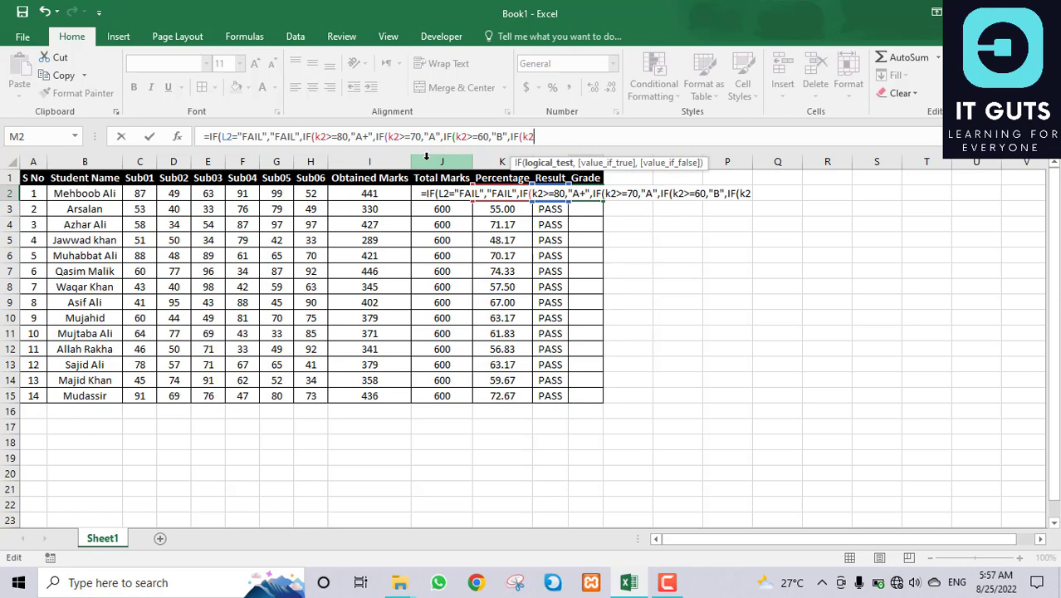
type(">=")
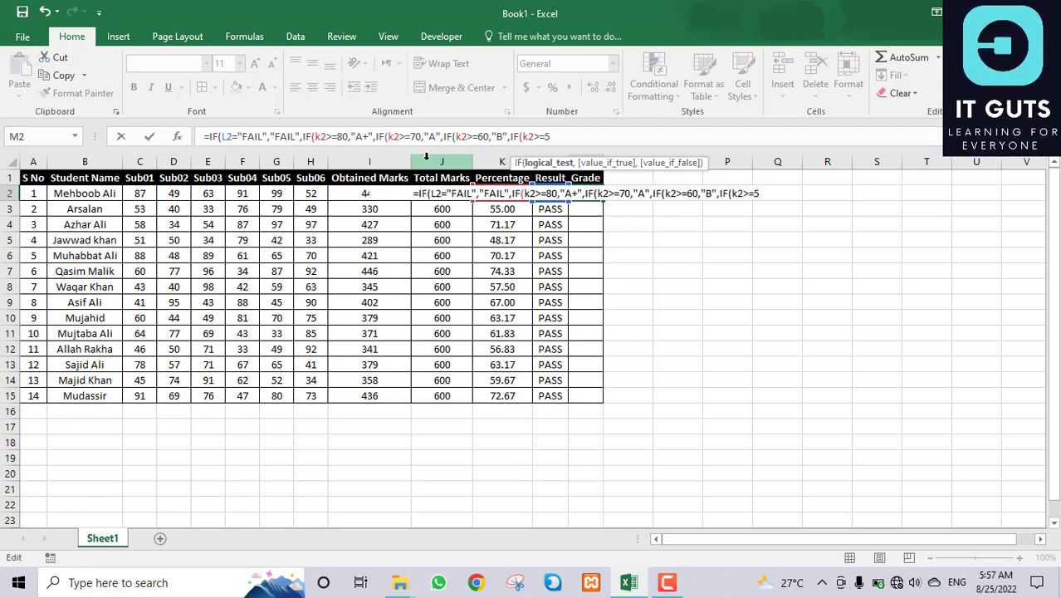
type("50,")
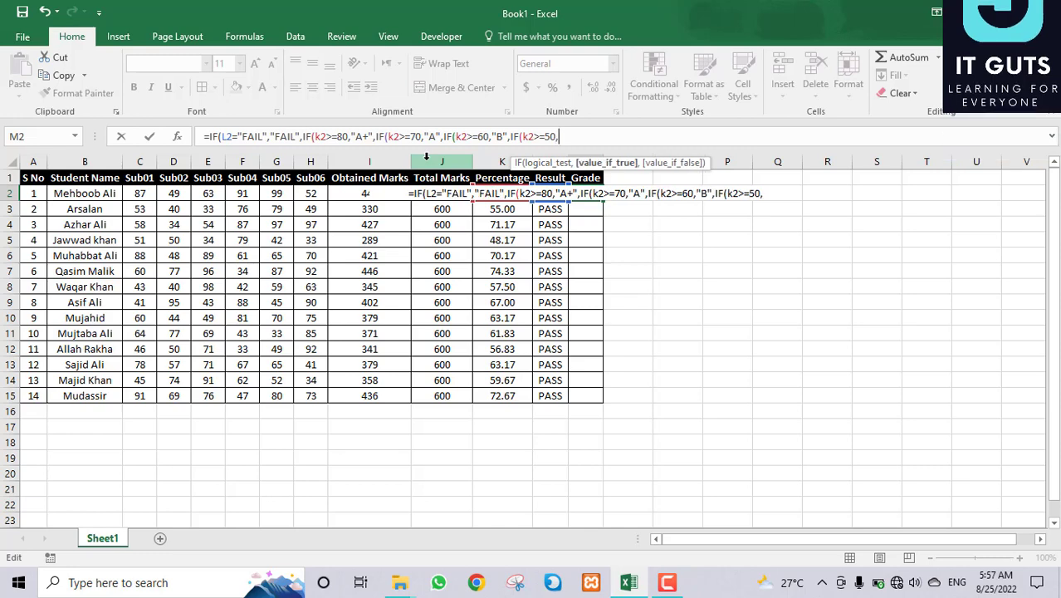
type("\"")
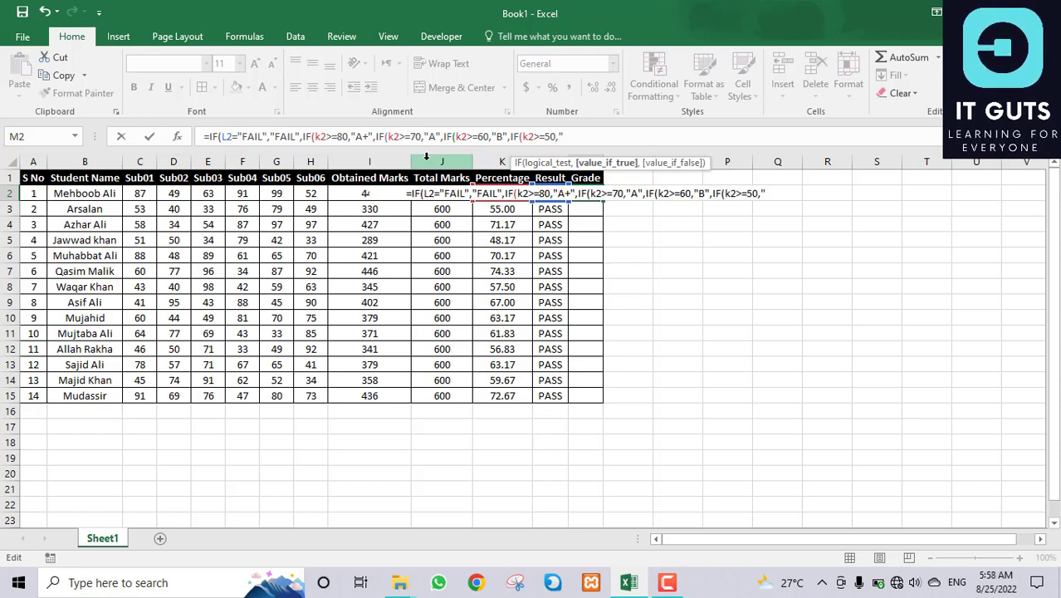
type("C\"")
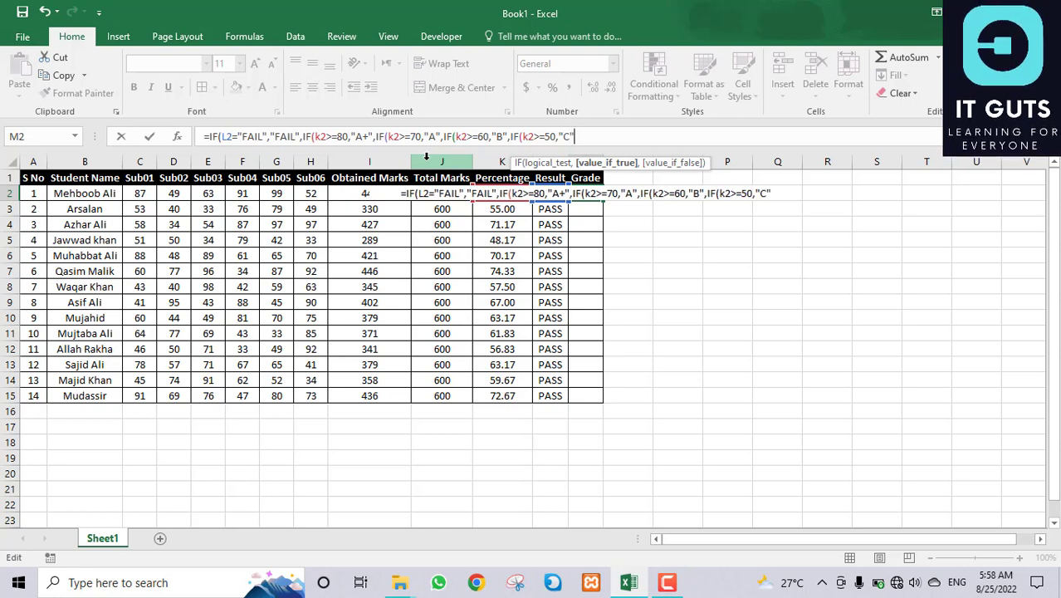
type(",")
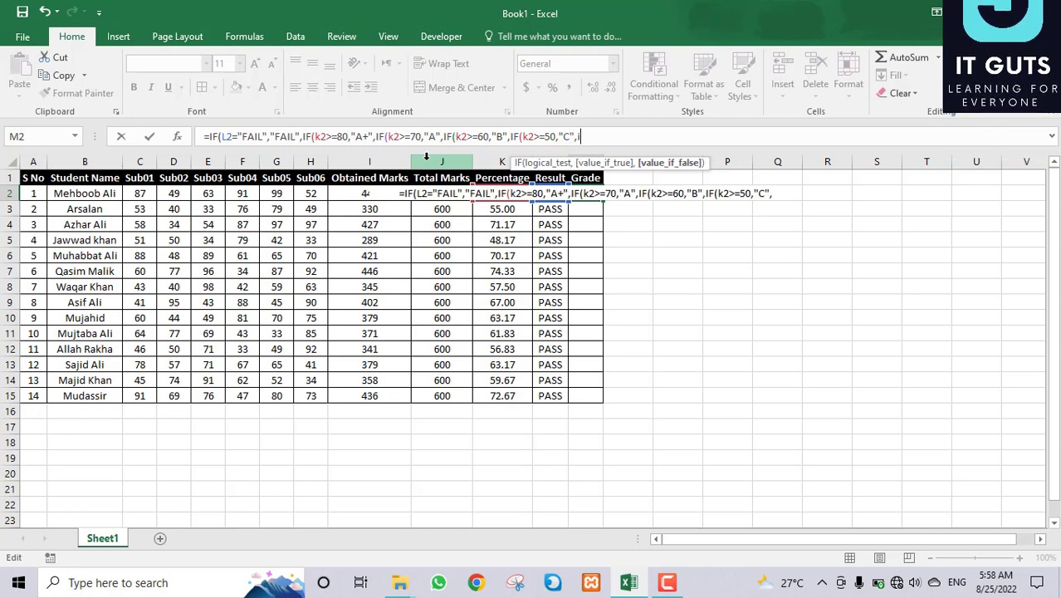
type("if")
Step: Add "D" for K2 at 40 or more and "Promoted Pass" for 33 or more, then submit
key("Tab")
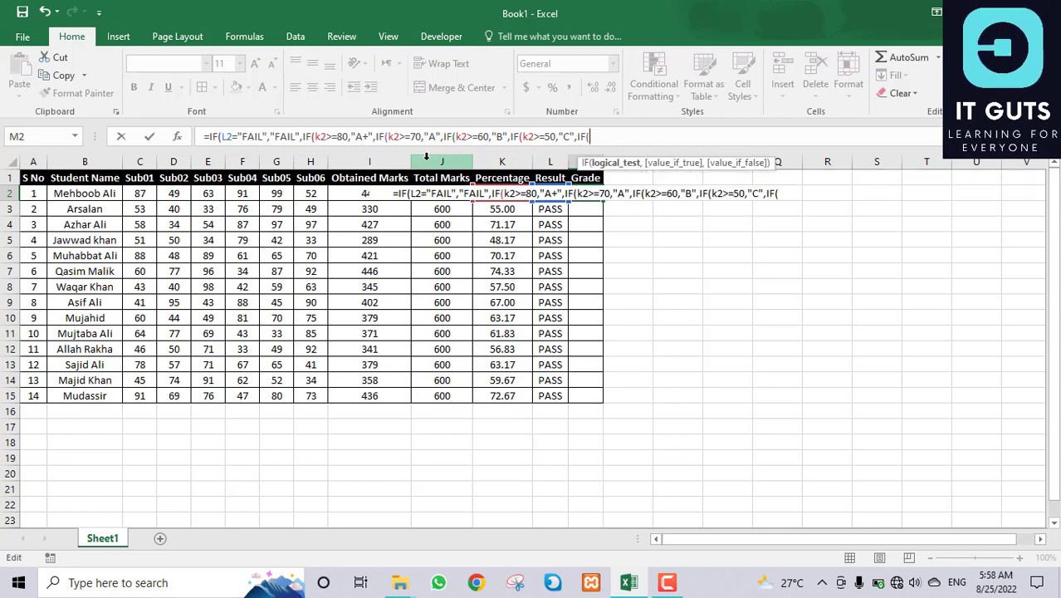
type("k2>")
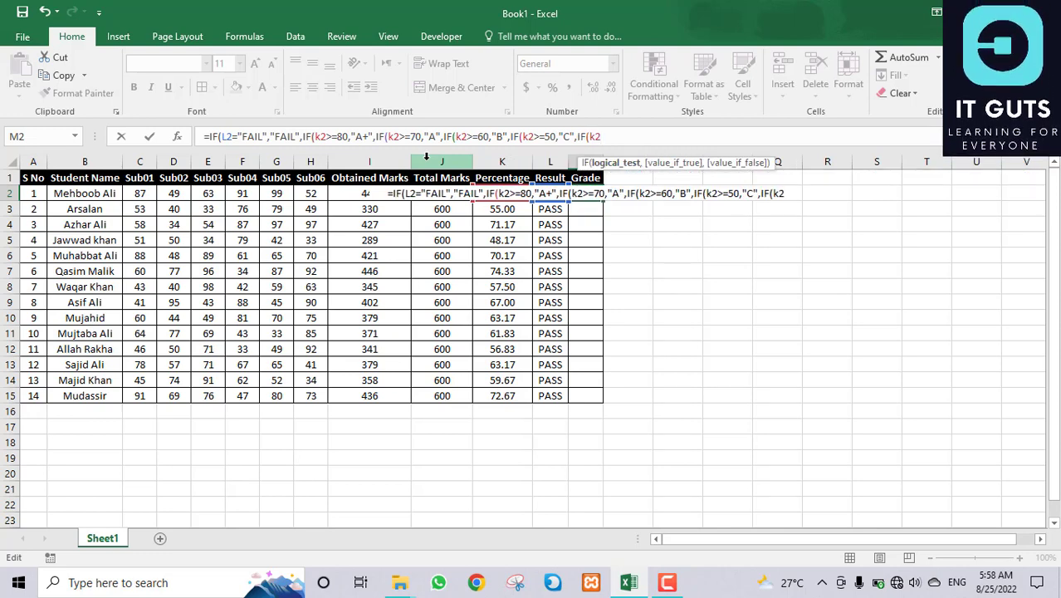
type("=")
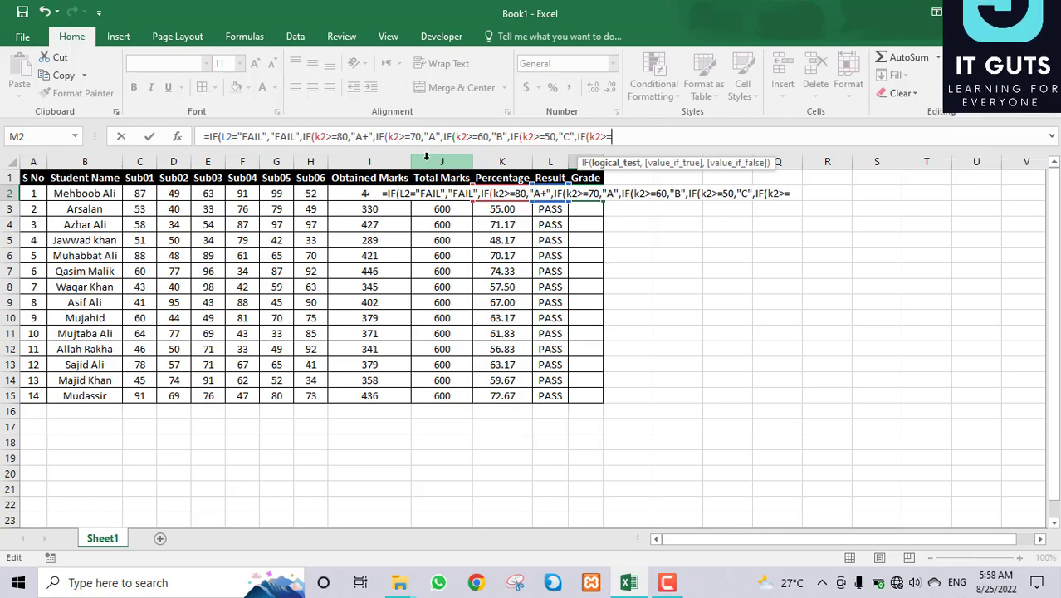
type("40")
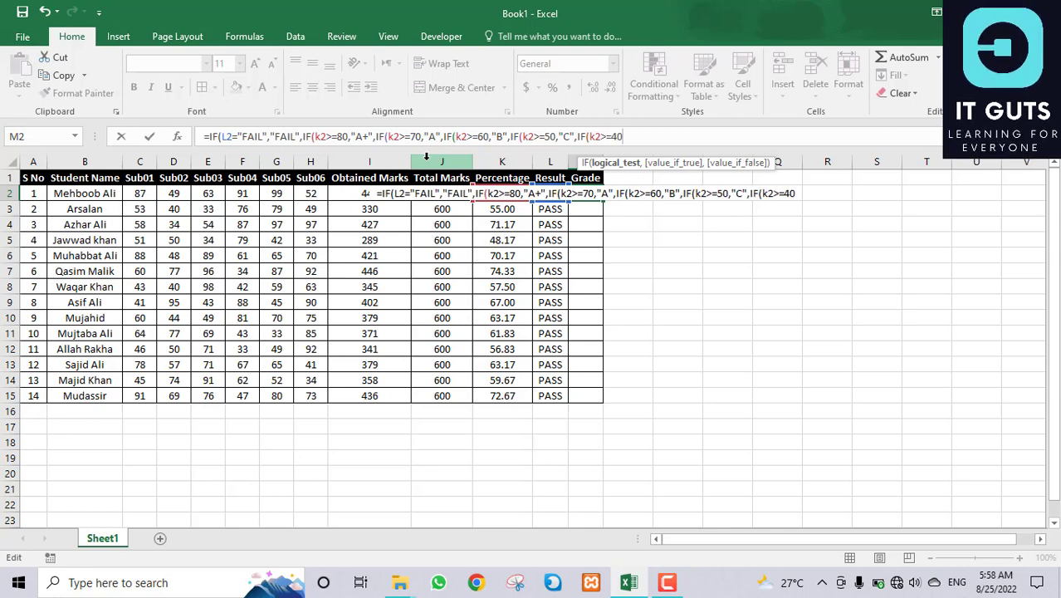
type(",")
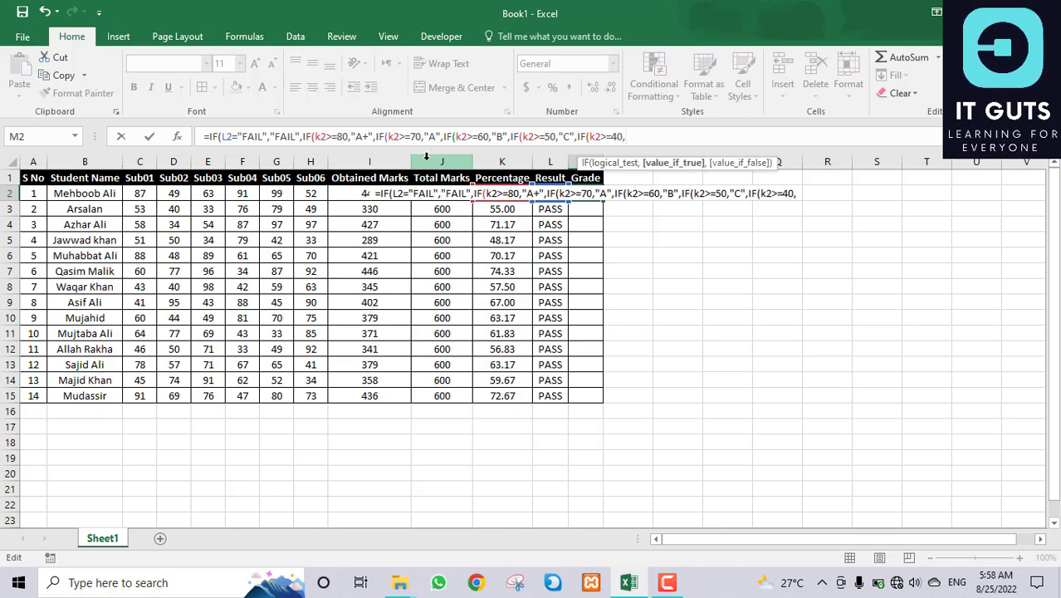
type("\"")
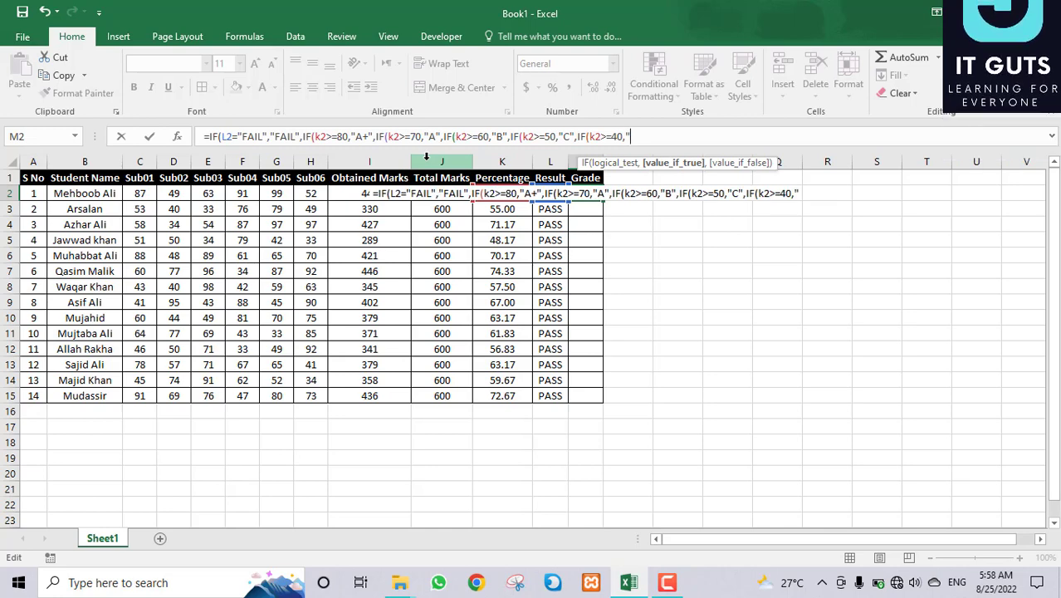
type("D")
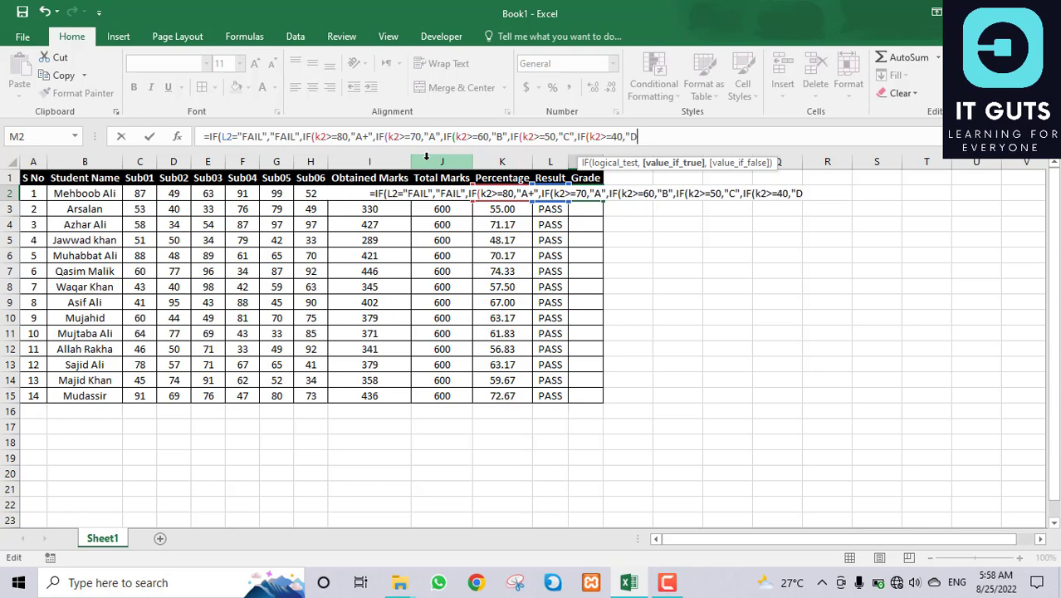
type("\"")
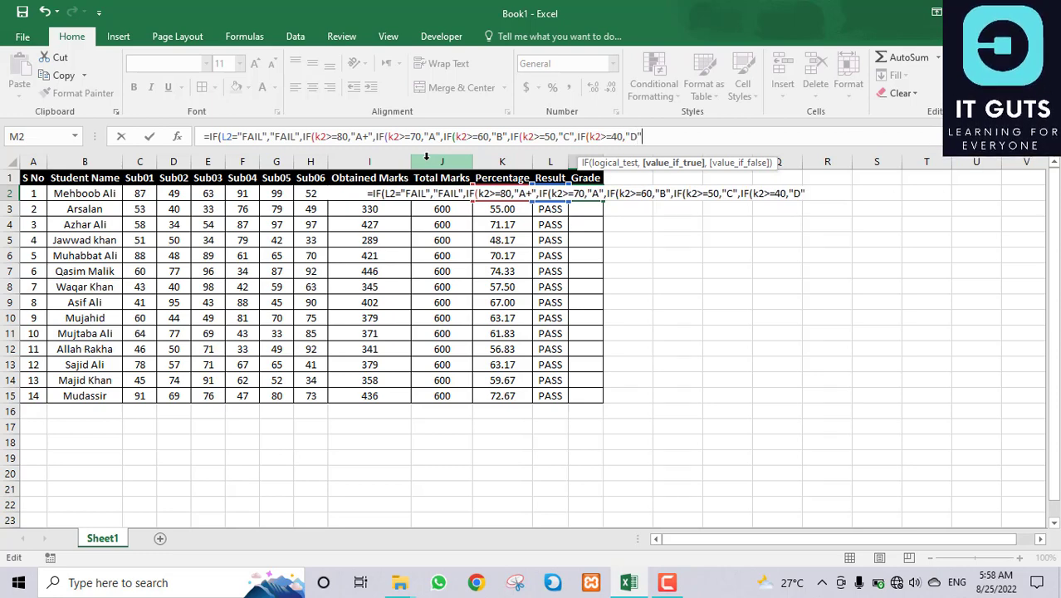
type(",")
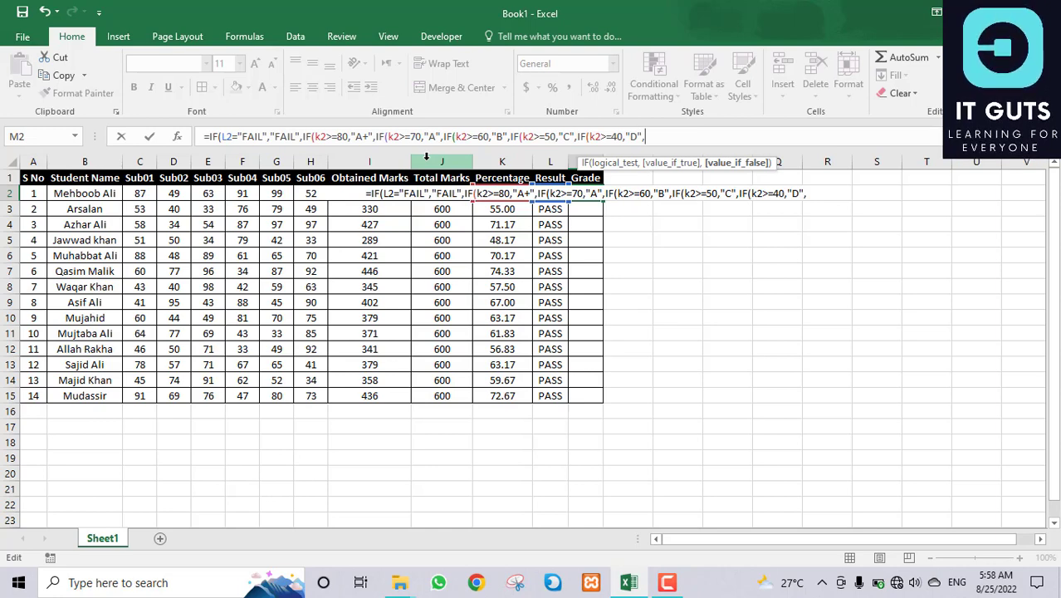
type("IF(")
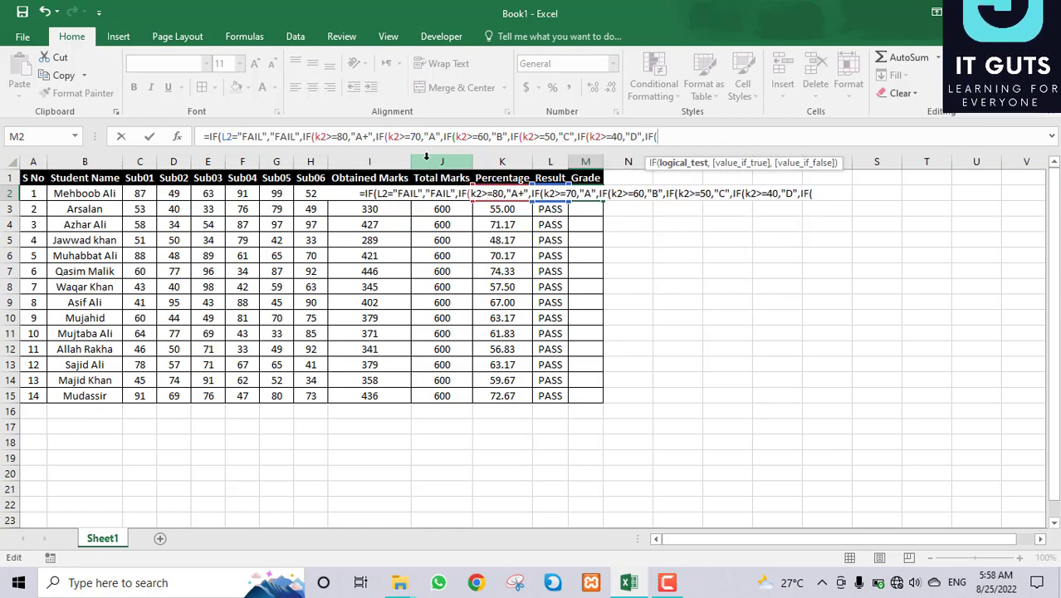
type("k2")
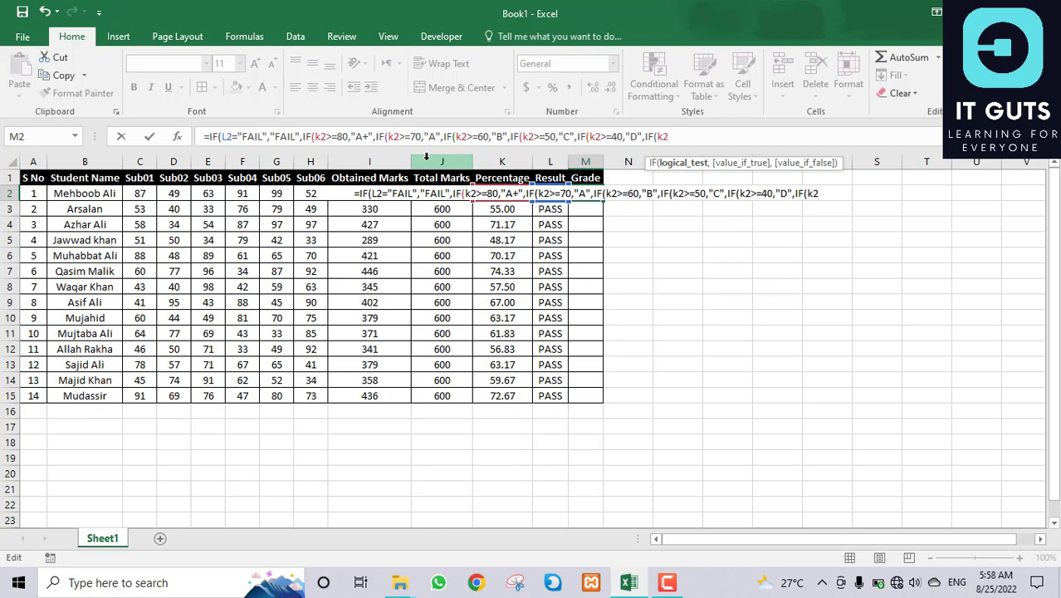
type(">=")
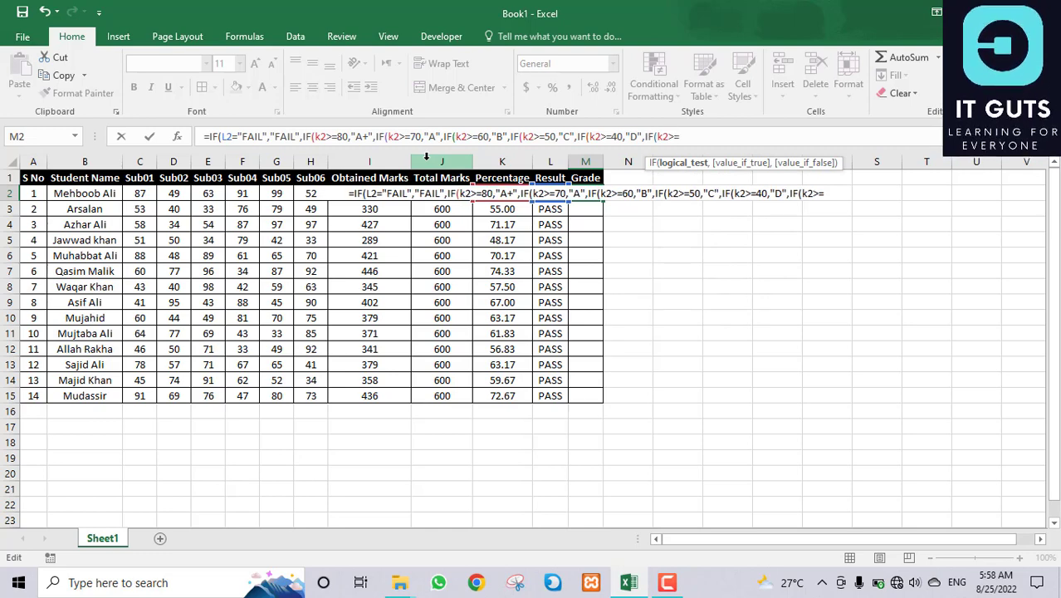
key("BackSpace")
key("BackSpace")
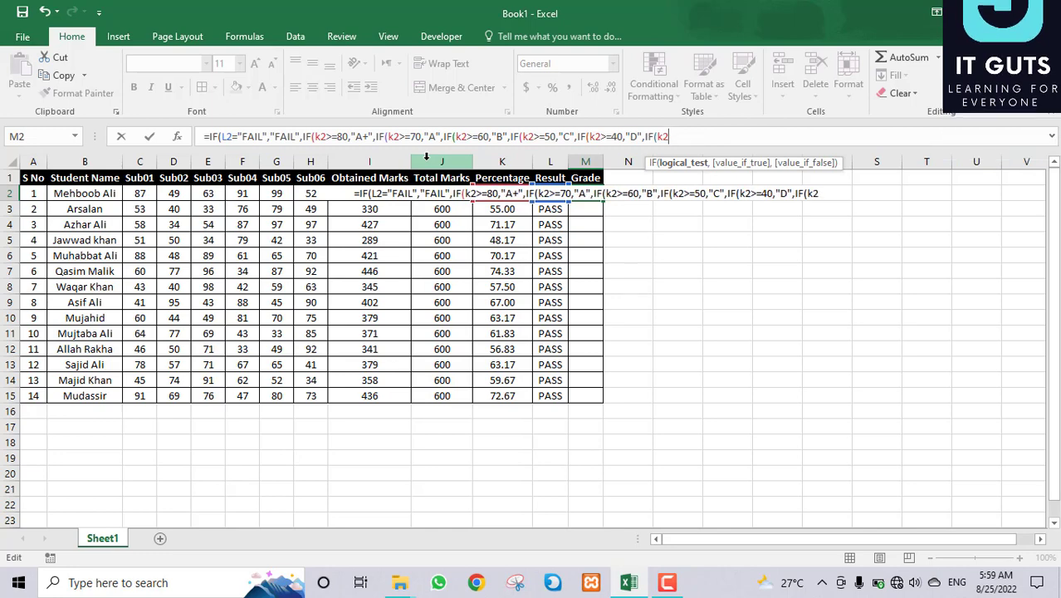
type("<")
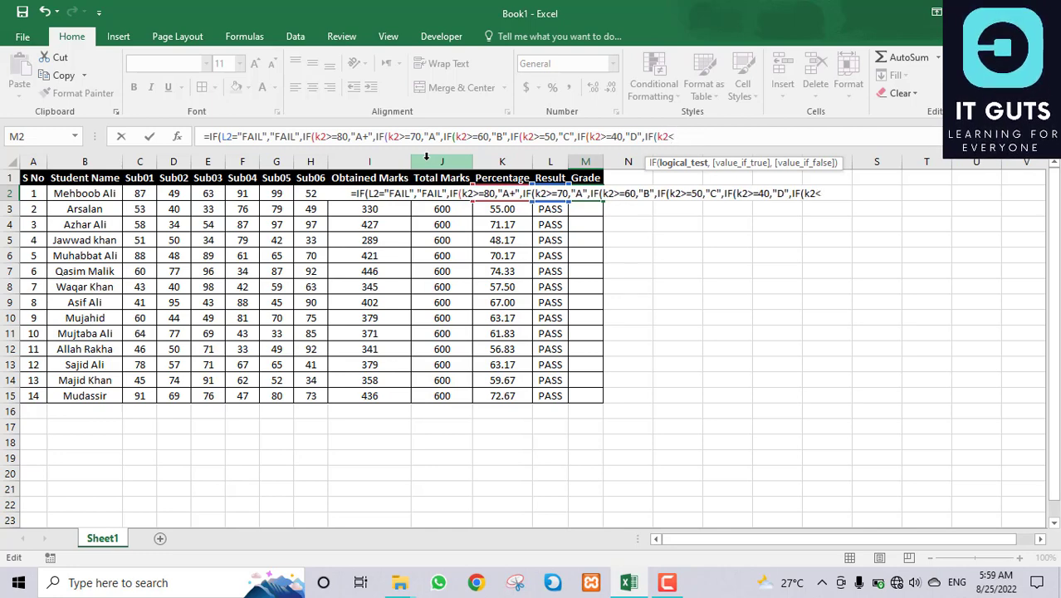
key("BackSpace")
key("BackSpace")
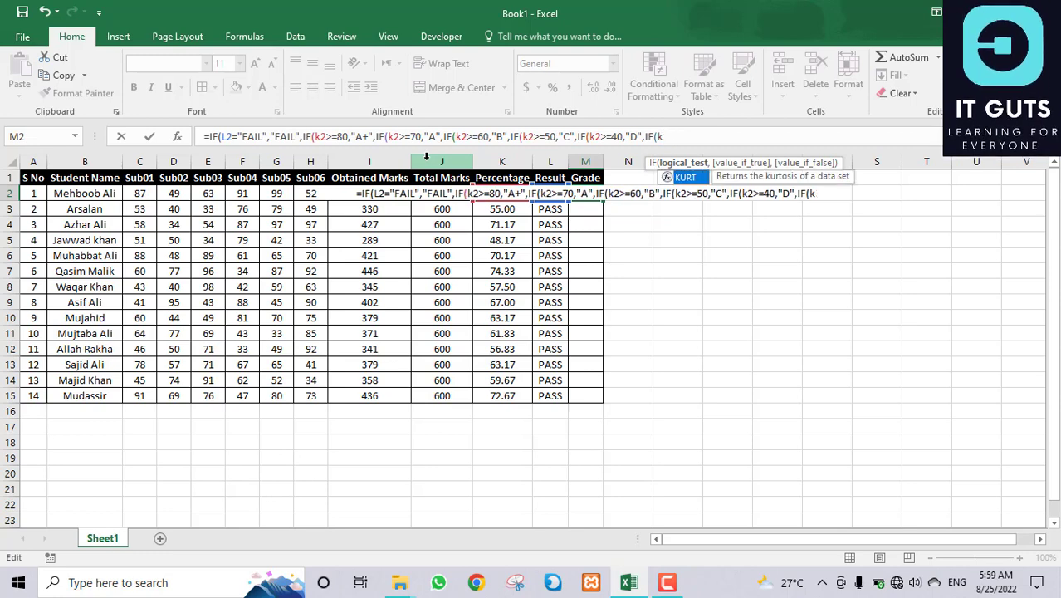
type("2")
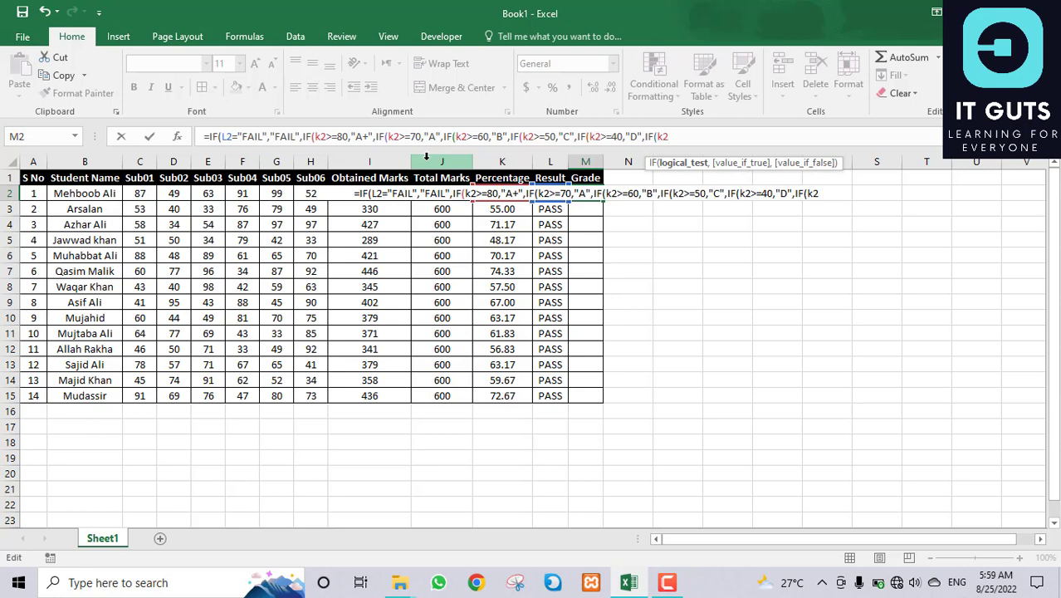
type(">=")
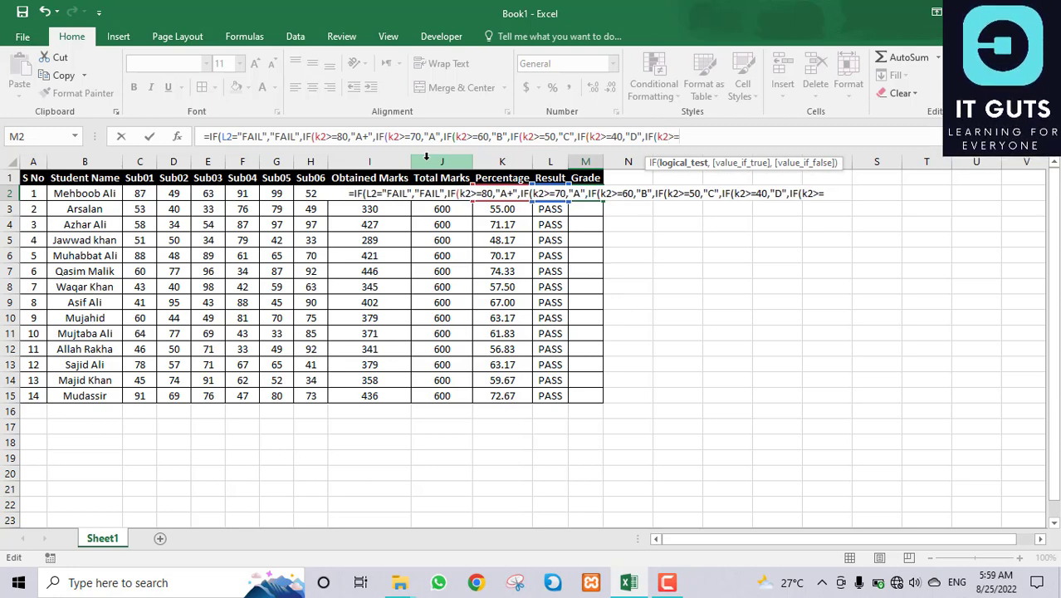
type("33")
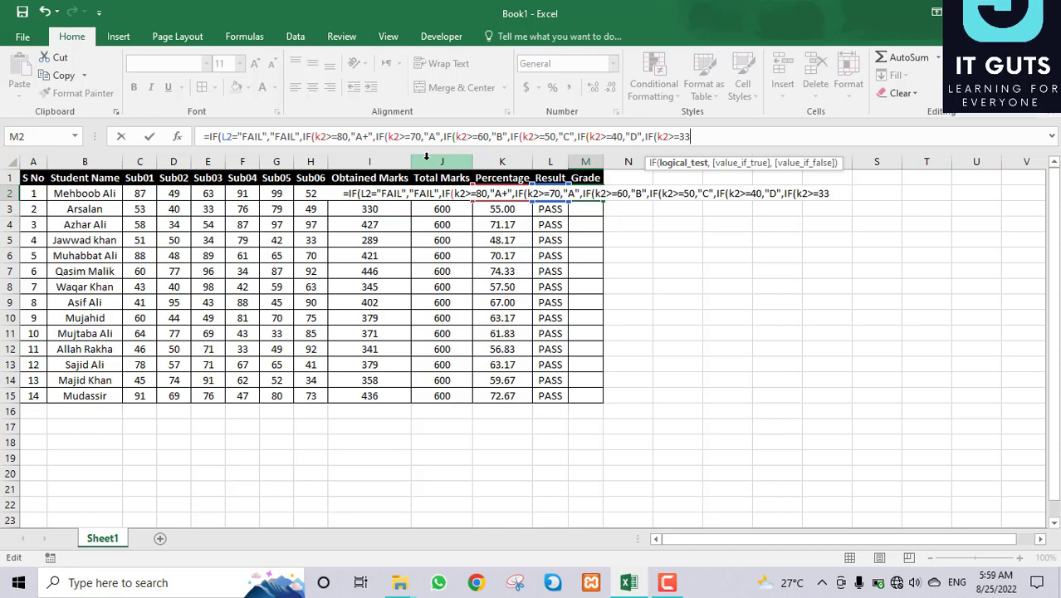
type(",\"")
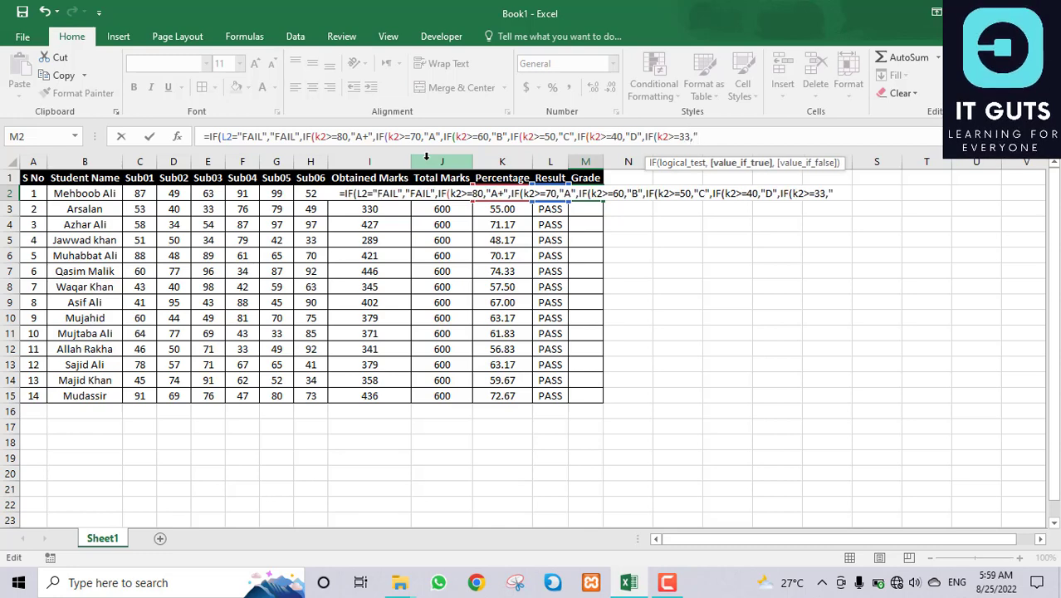
type("Promo")
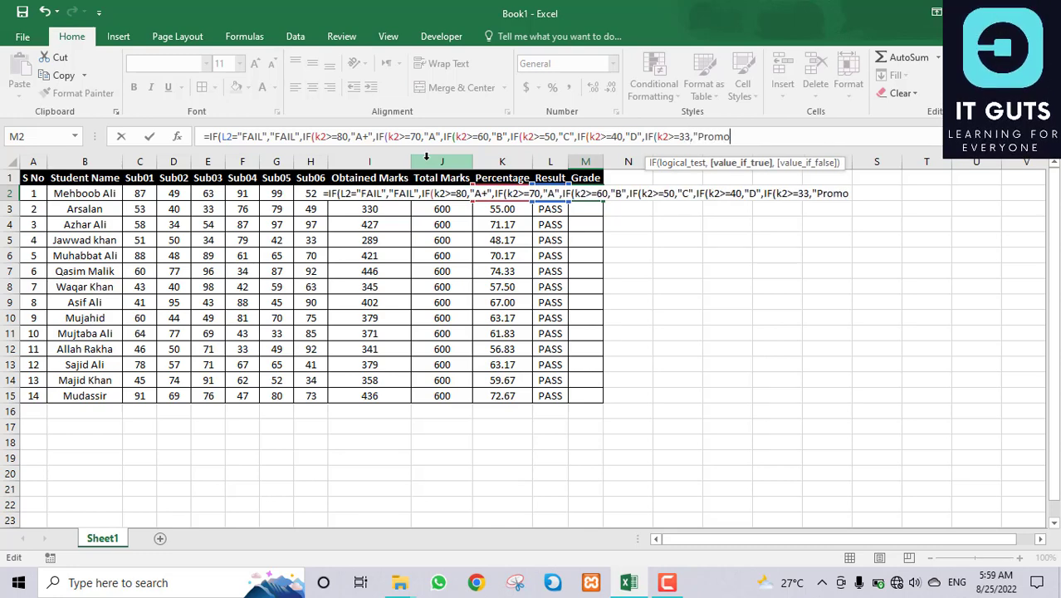
type("ted Pass")
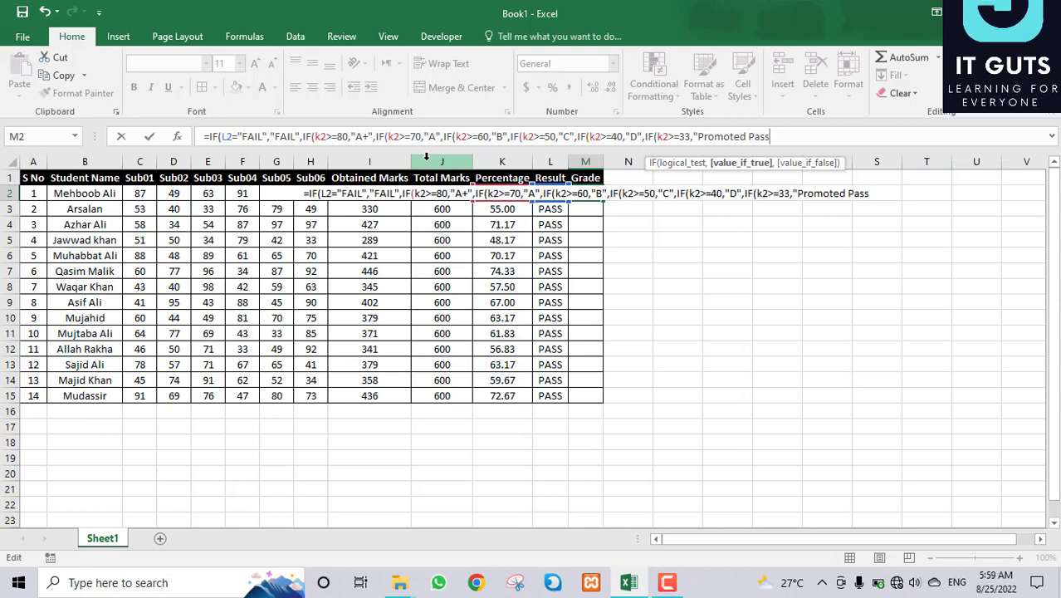
type("\"")
key("Return")
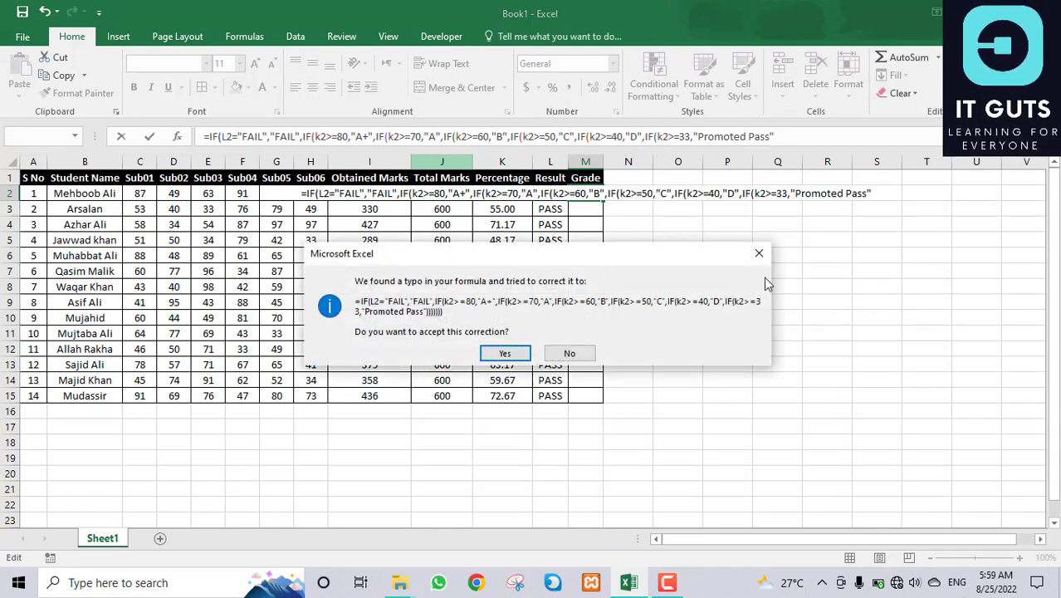
Step: Decline the suggested correction, dismiss the parenthesis warning, and resume editing at the formula's end
left_click(758, 252)
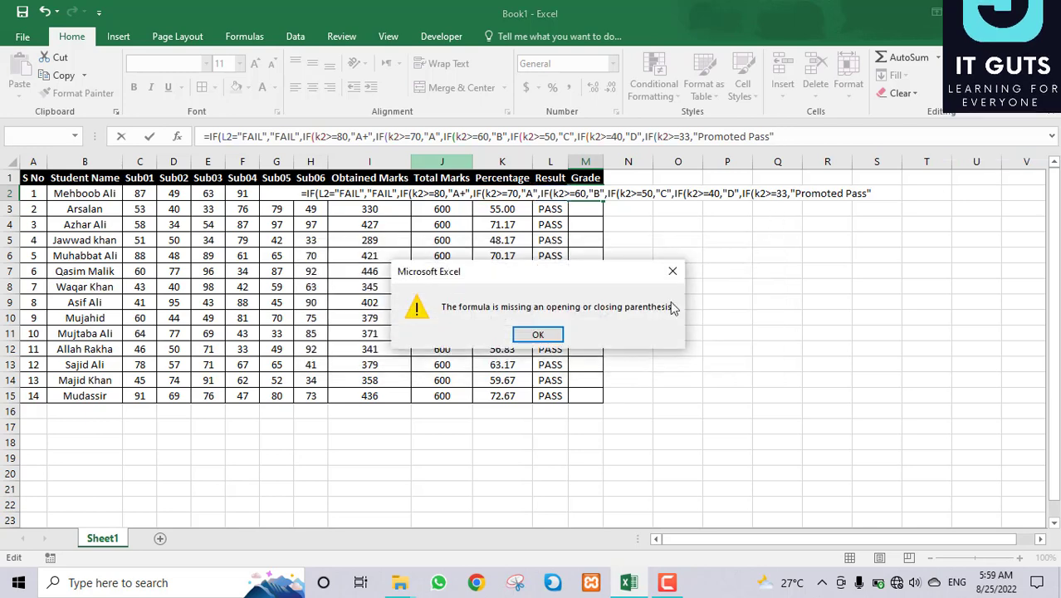
left_click(541, 334)
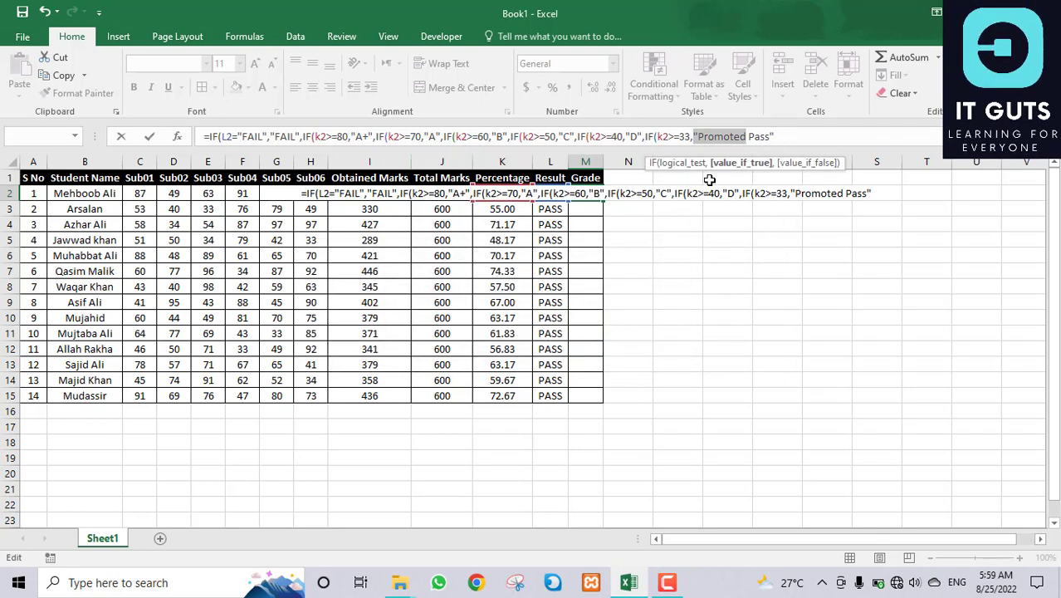
left_click(751, 137)
left_click(786, 137)
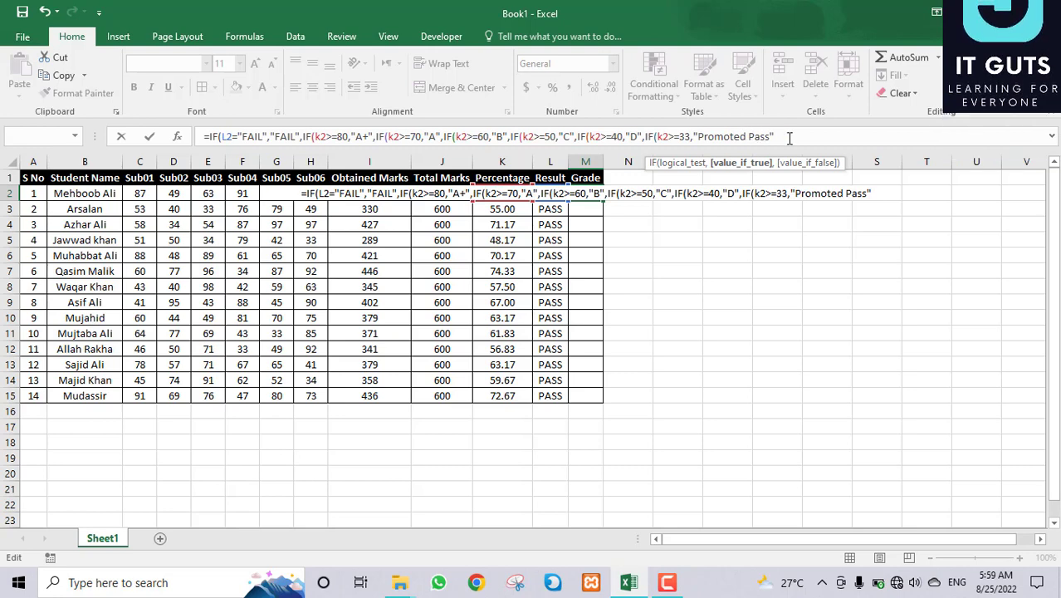
Step: Finish M2's formula with IF(K2<33,"Fail") and the closing brackets, so M2 shows A
type(",")
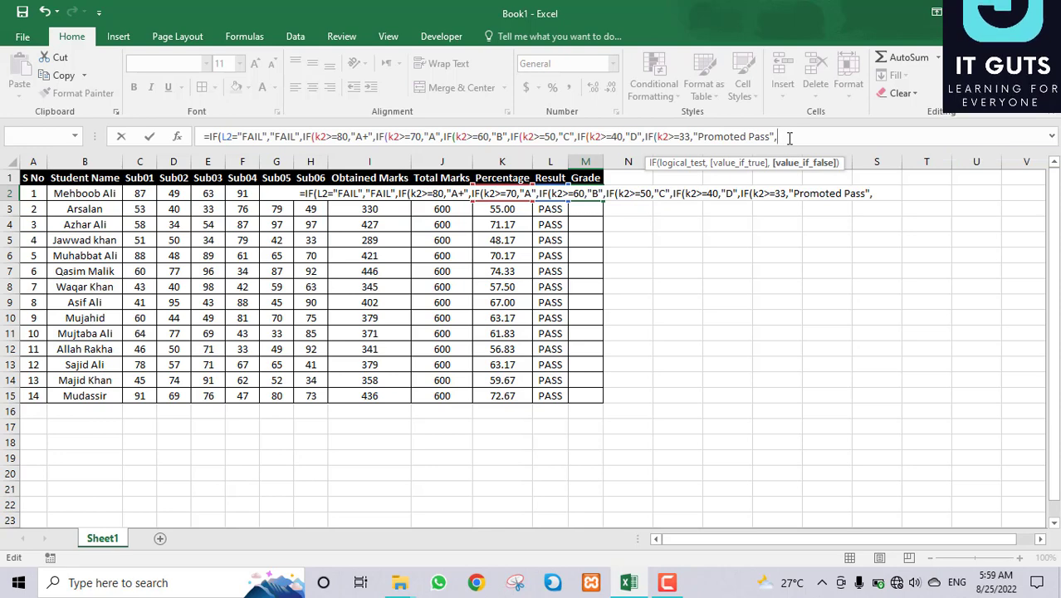
type("k2")
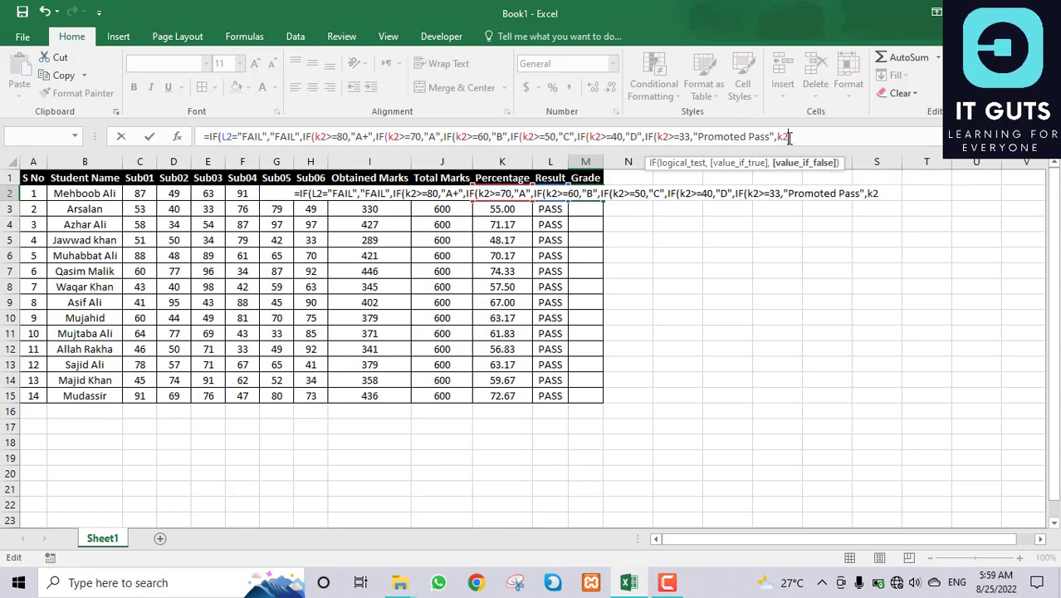
key("BackSpace")
key("BackSpace")
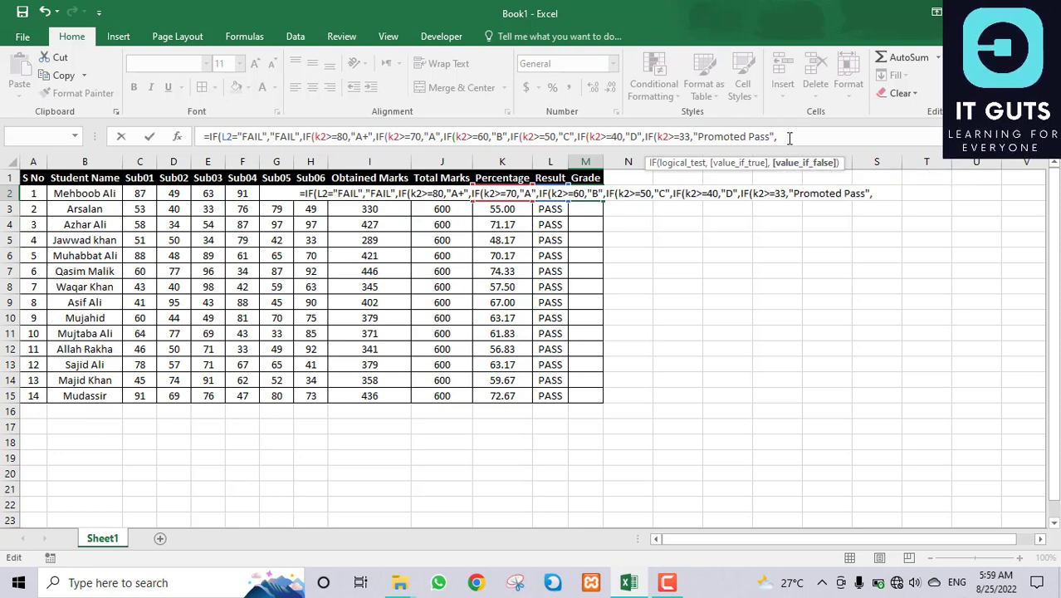
type("if")
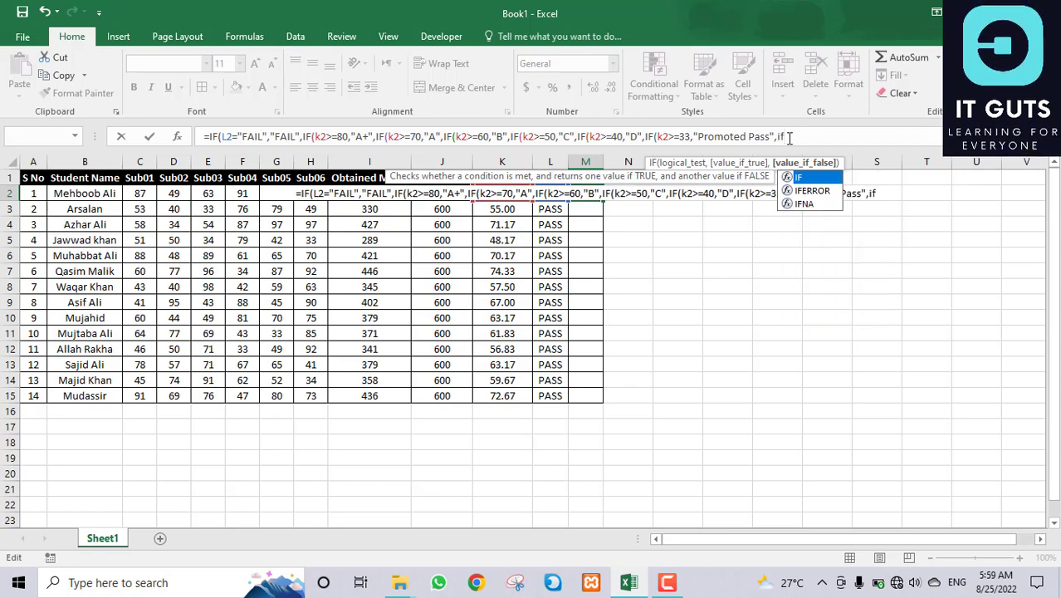
key("Tab")
type("k2")
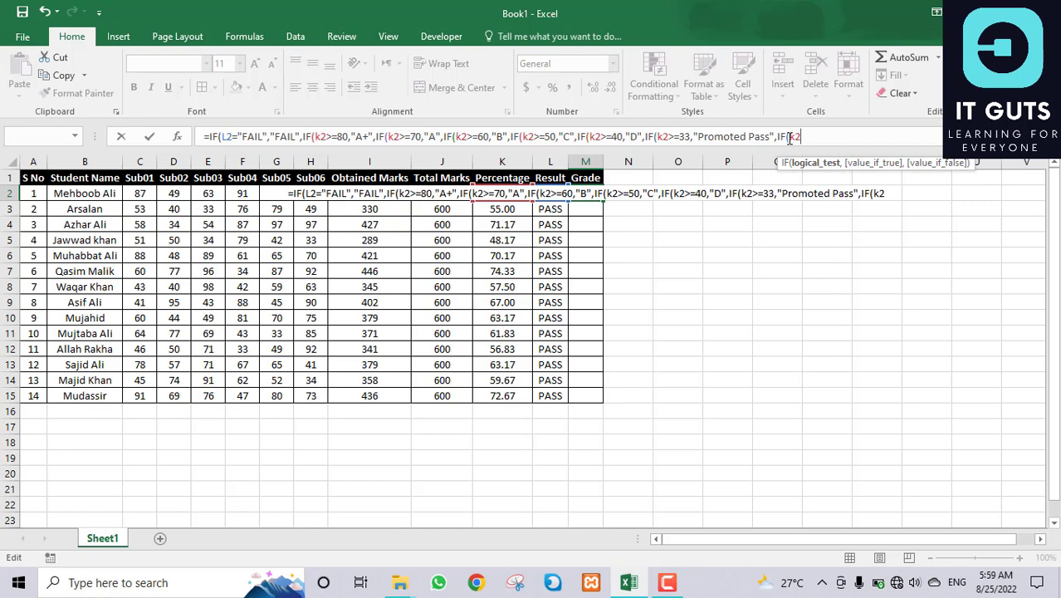
type(",")
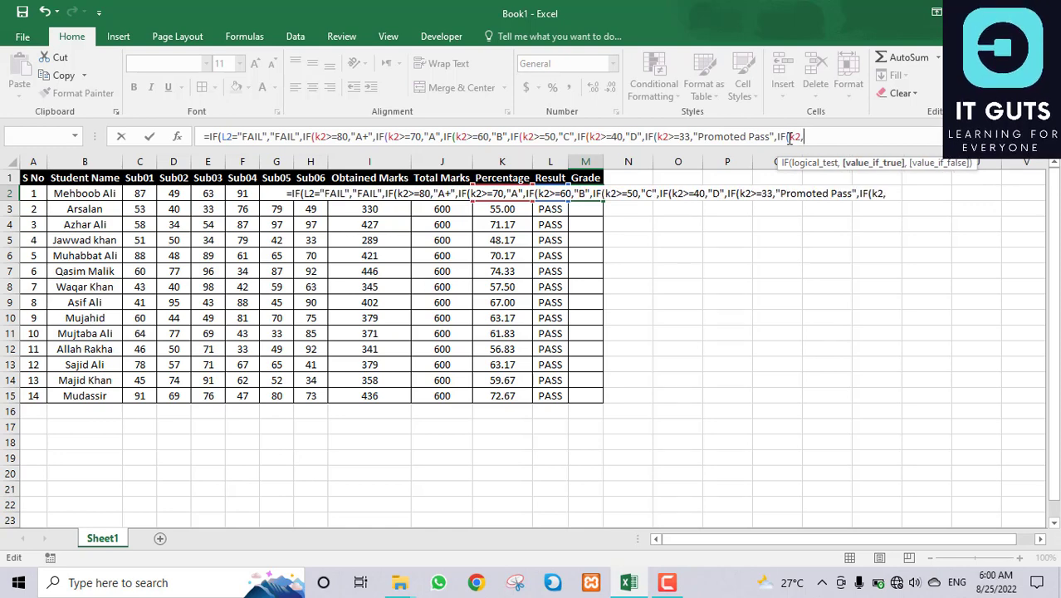
key("BackSpace")
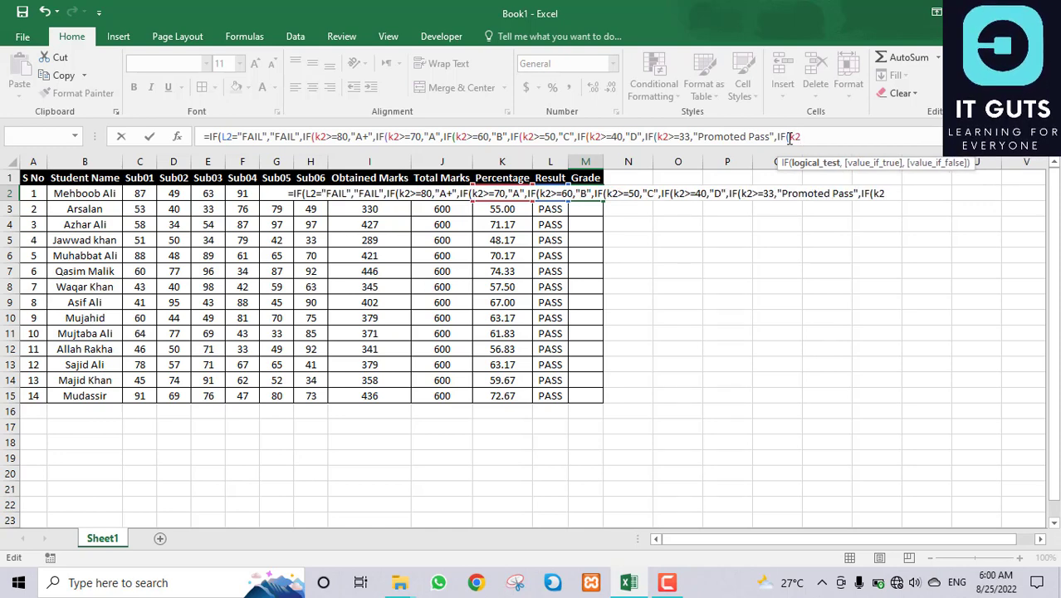
type("<33")
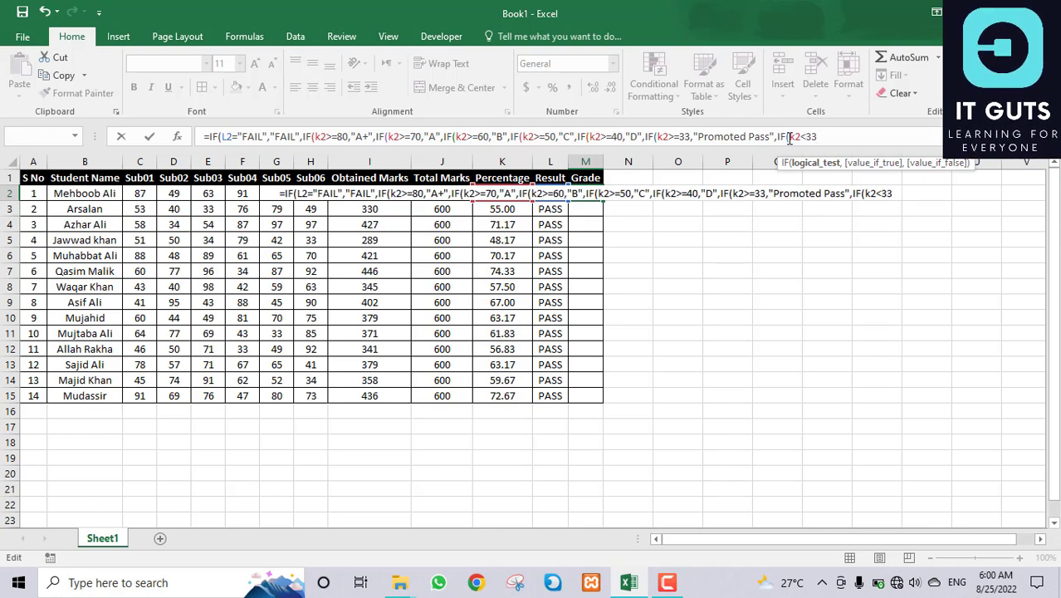
type(",")
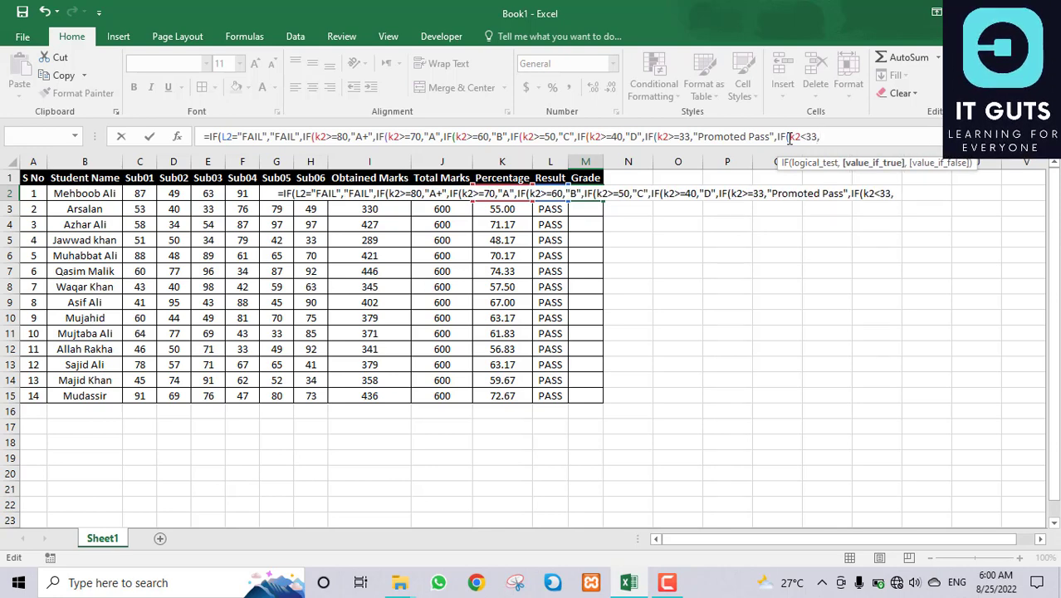
type("\"Fai")
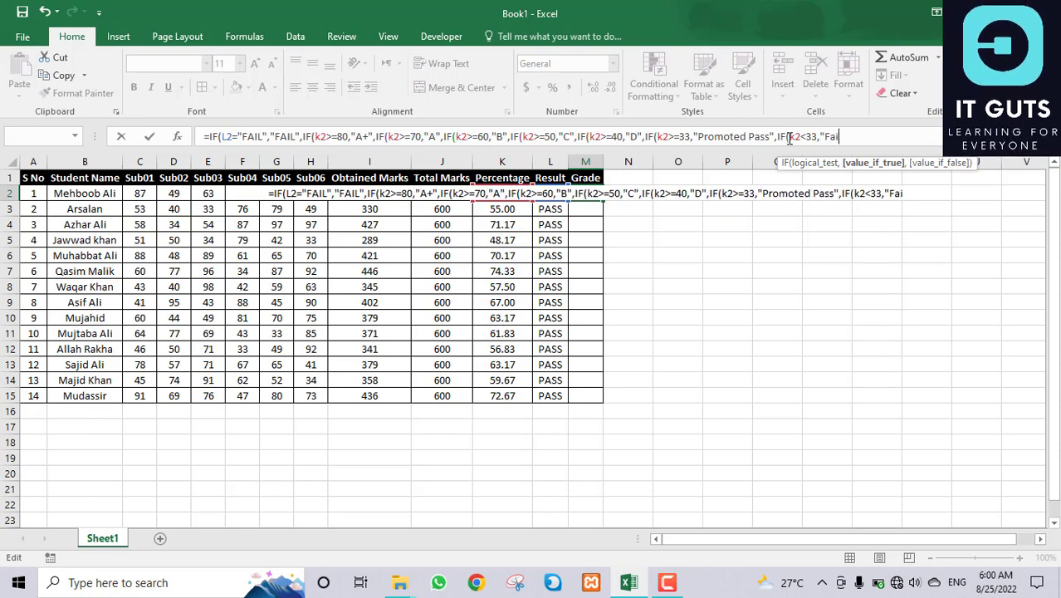
type("l\"")
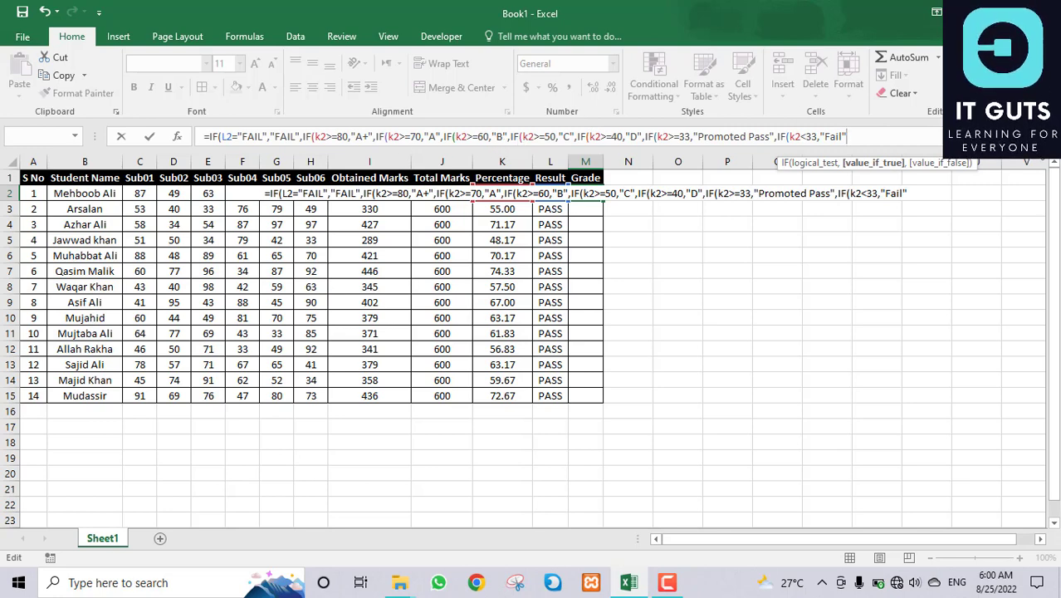
type(")")
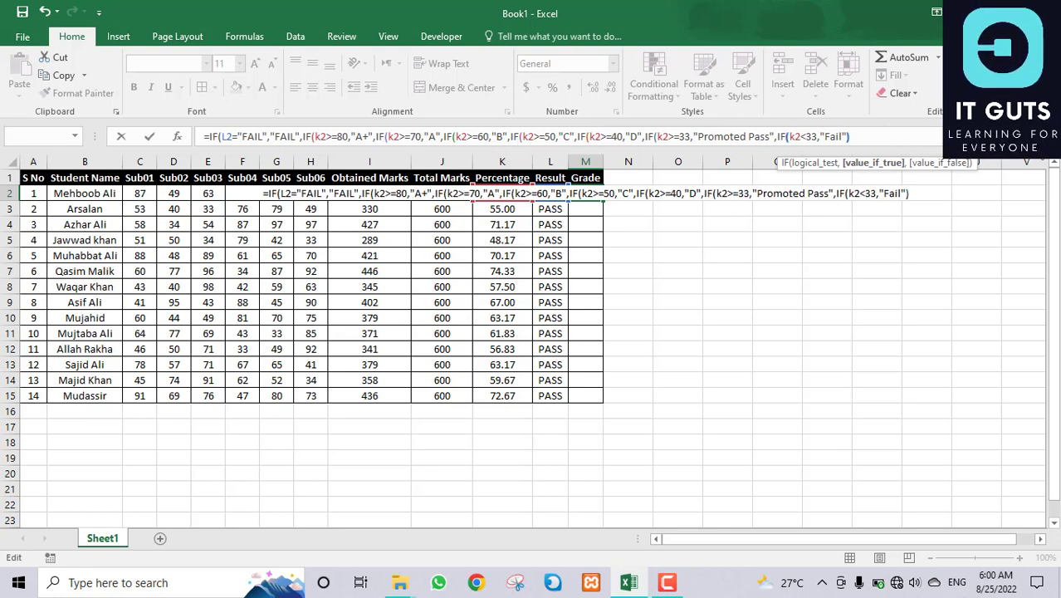
type(")")
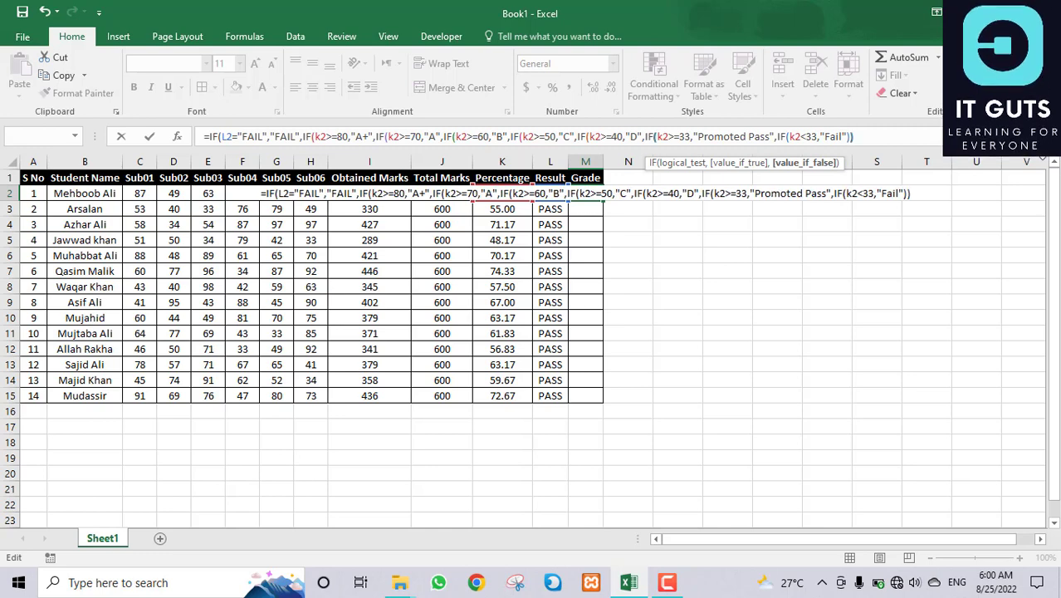
type(")))")
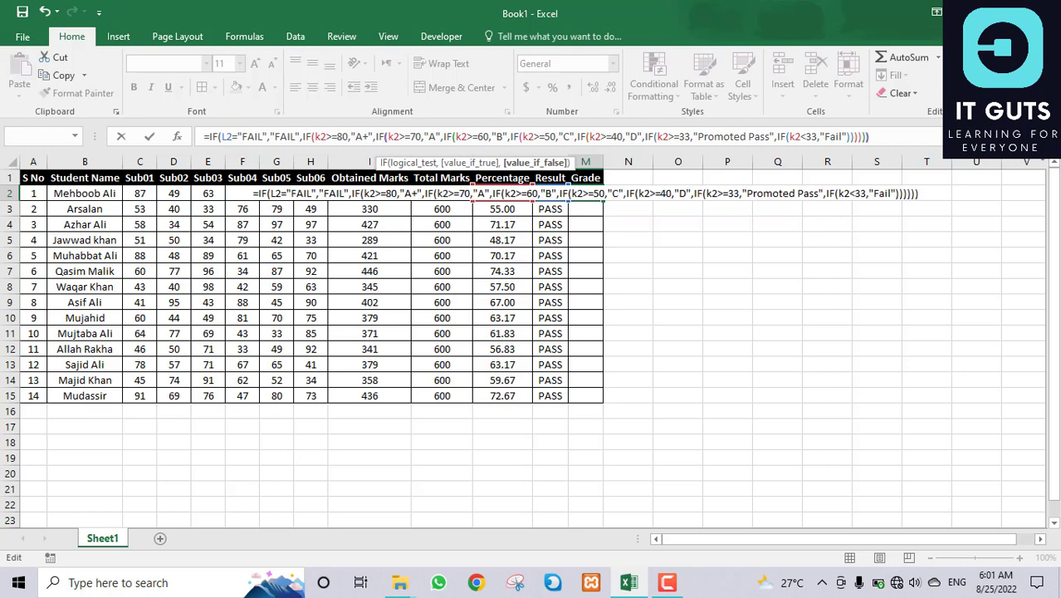
type("))")
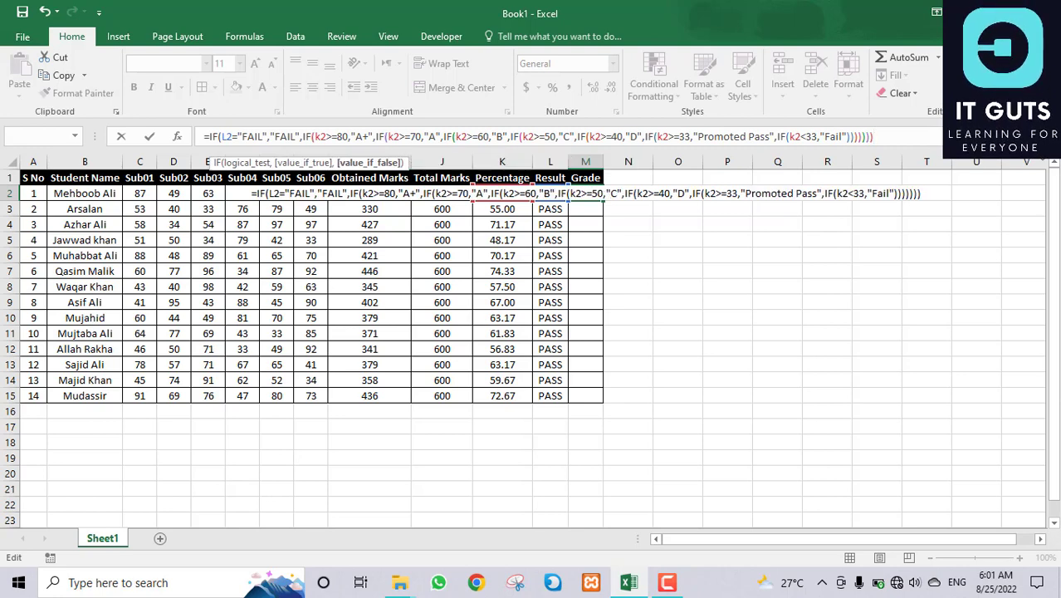
type(")")
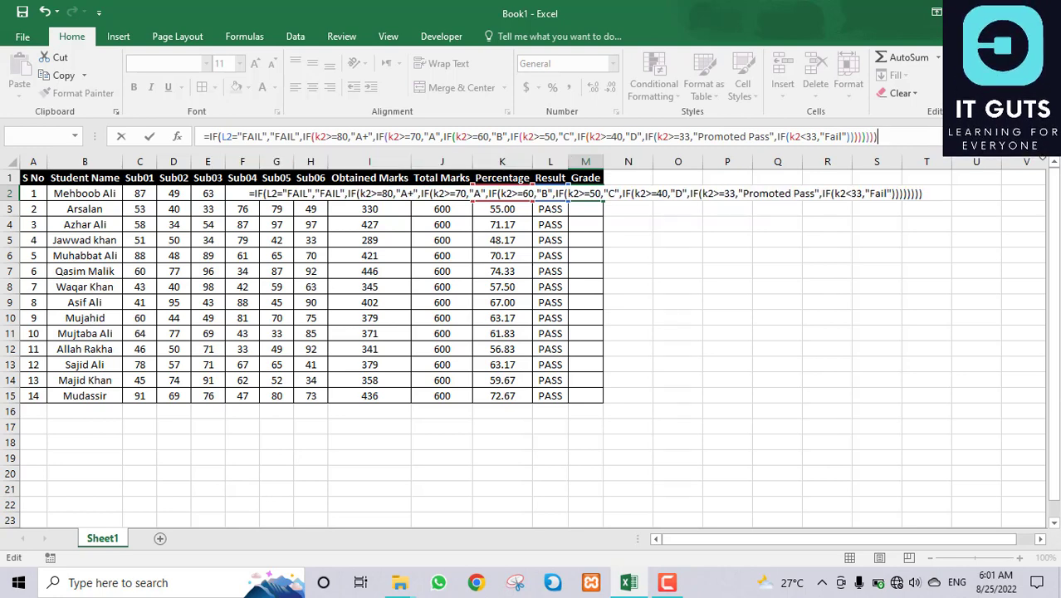
key("Return")
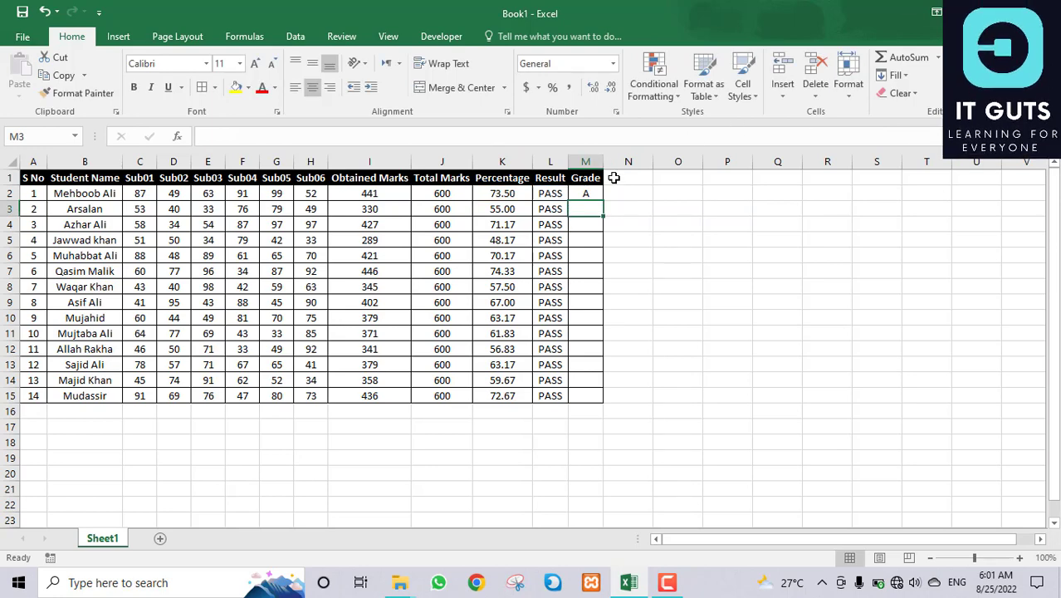
Step: Copy M2's grade formula down through M15 for all students
left_click(585, 195)
left_click_drag(603, 200, 598, 402)
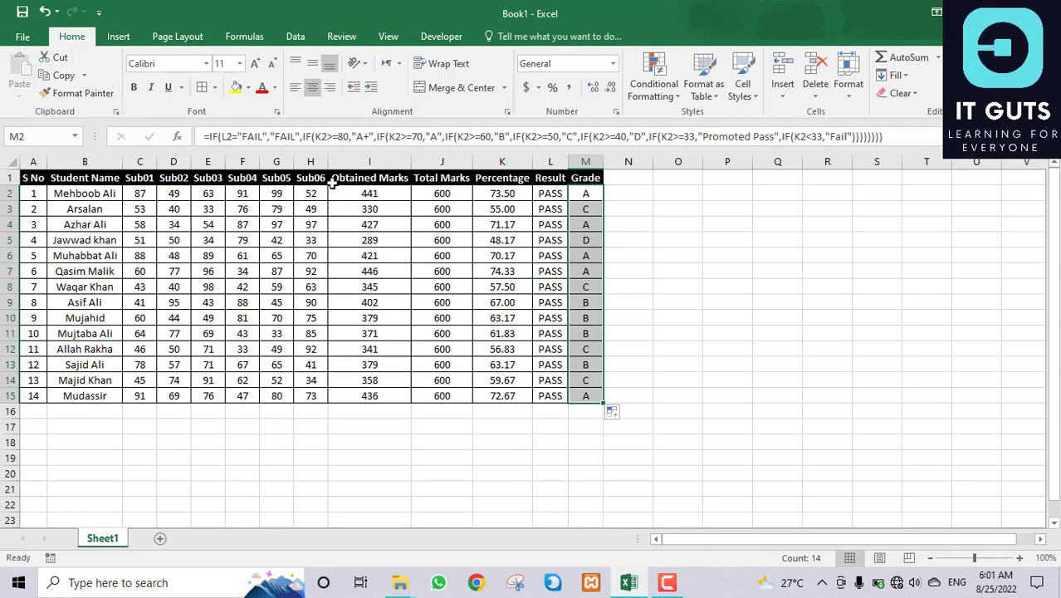
left_click(171, 196)
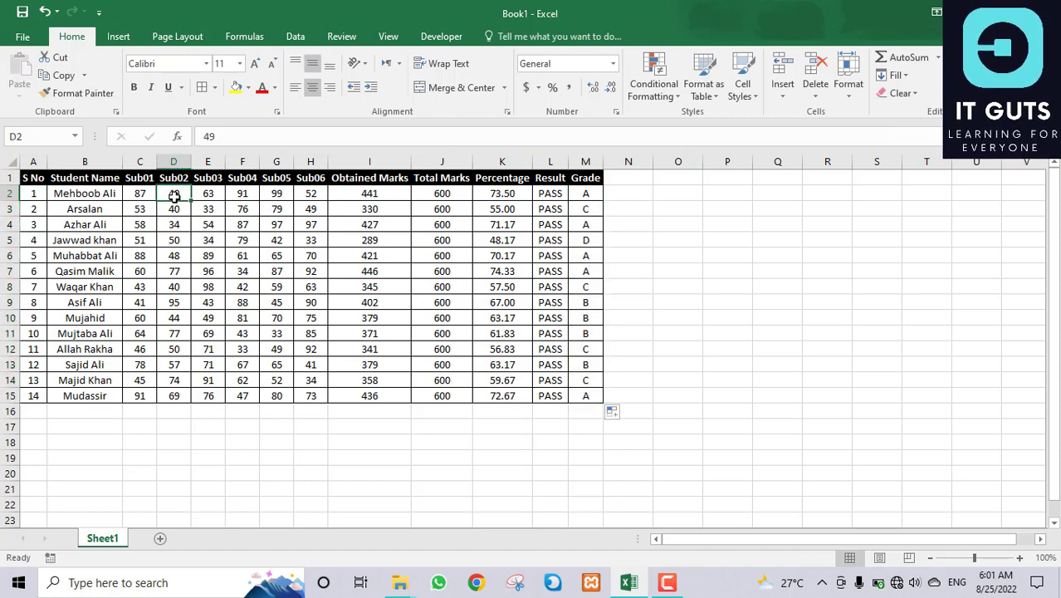
Step: Enter 32 as the first student's Sub02 mark and check K2, L2 and M2 formulas
type("32")
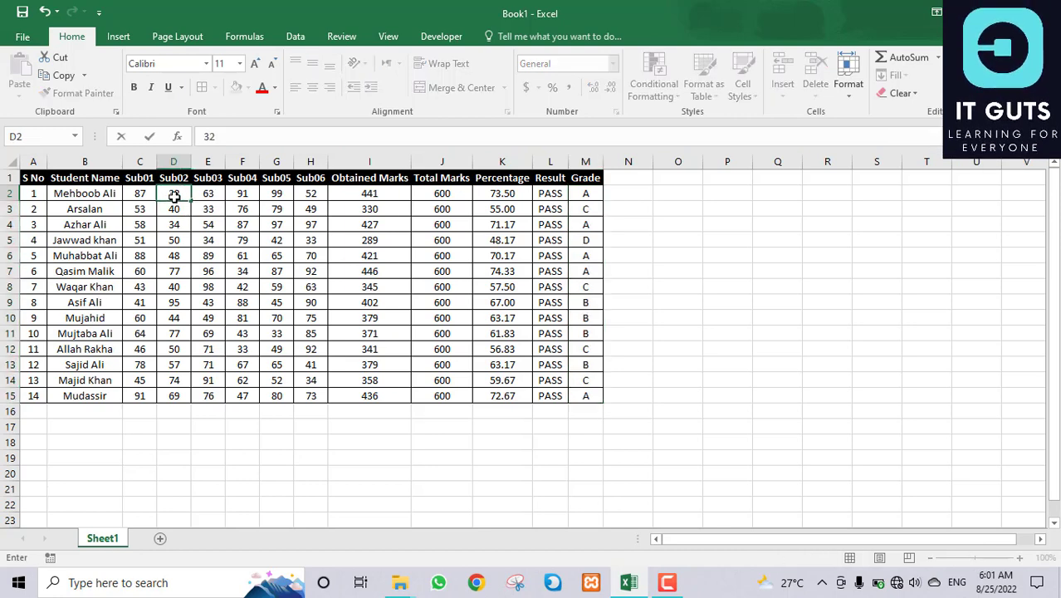
key("Return")
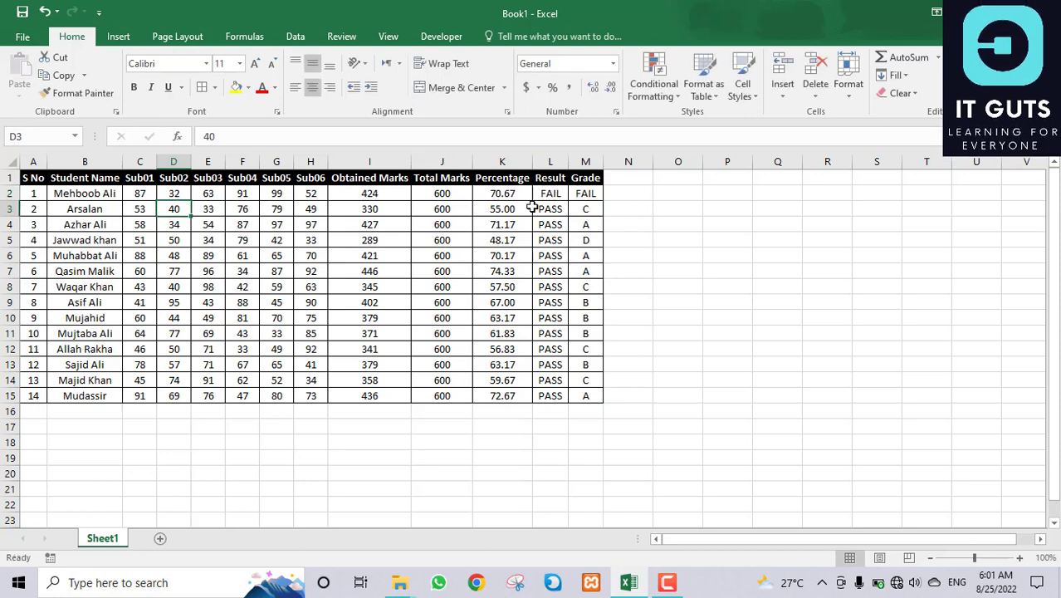
left_click(506, 193)
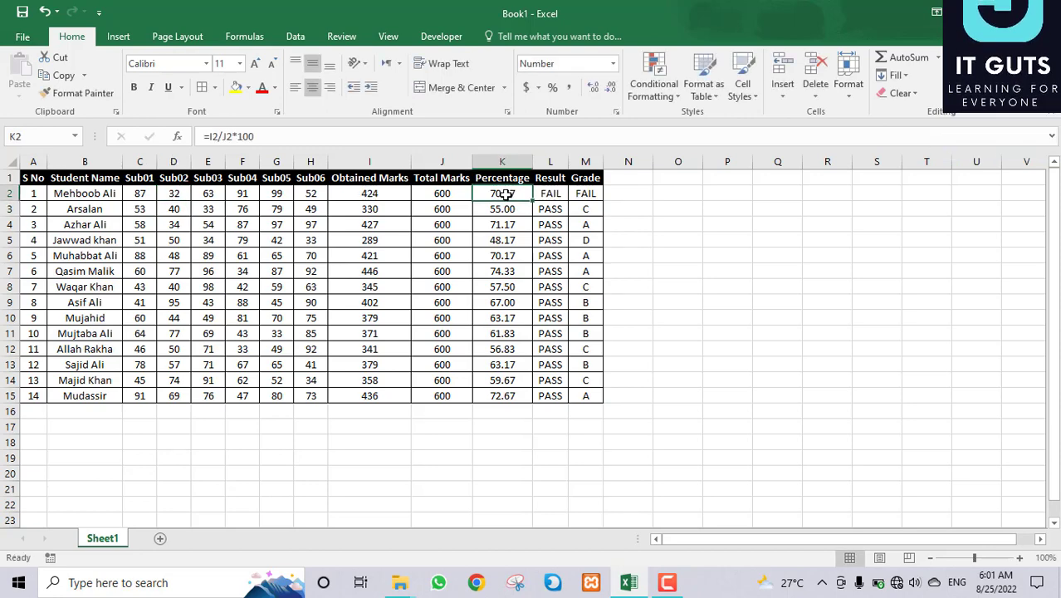
left_click(546, 196)
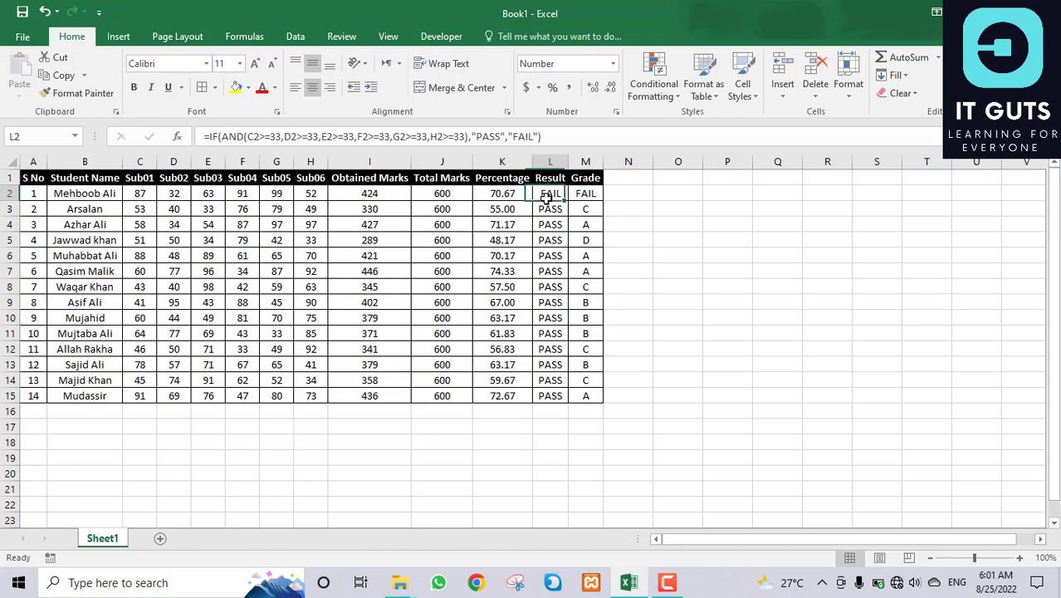
left_click(578, 194)
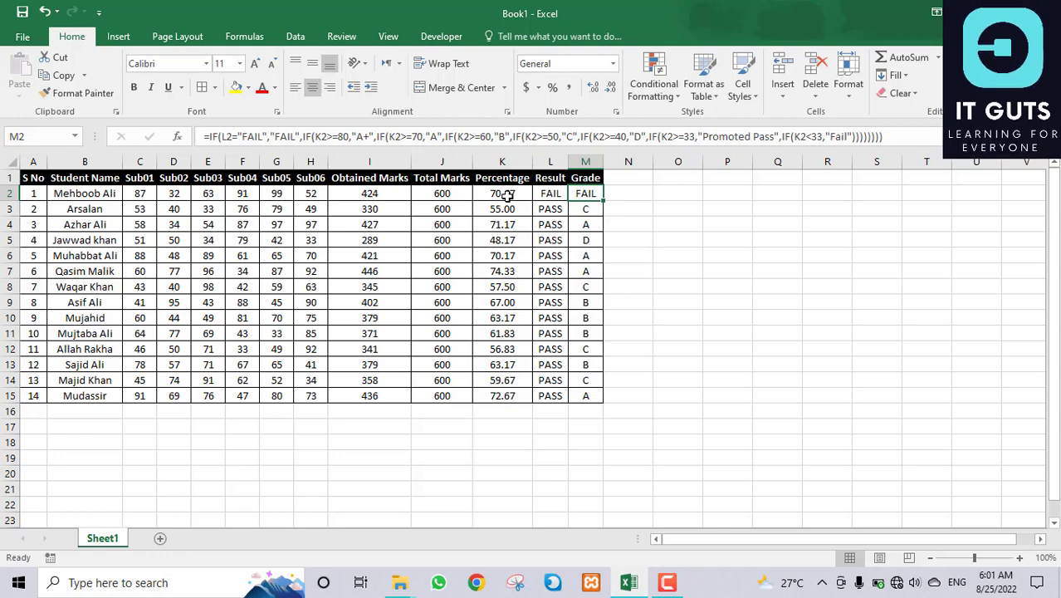
Step: Restore the Sub02 mark to 33, confirm grade A in M2, and select A1:M15
left_click(175, 194)
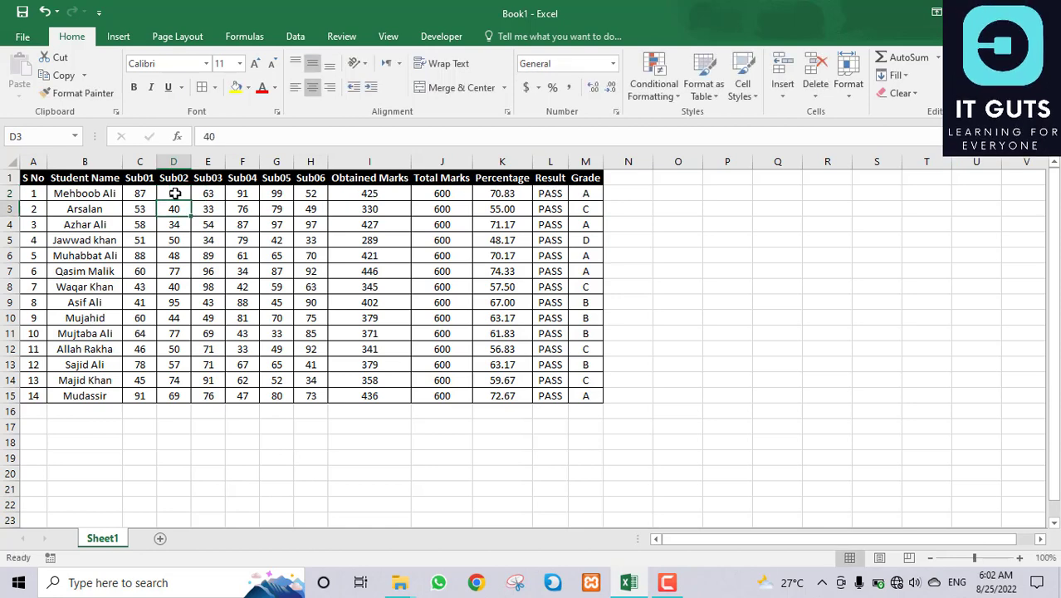
type("33")
key("Return")
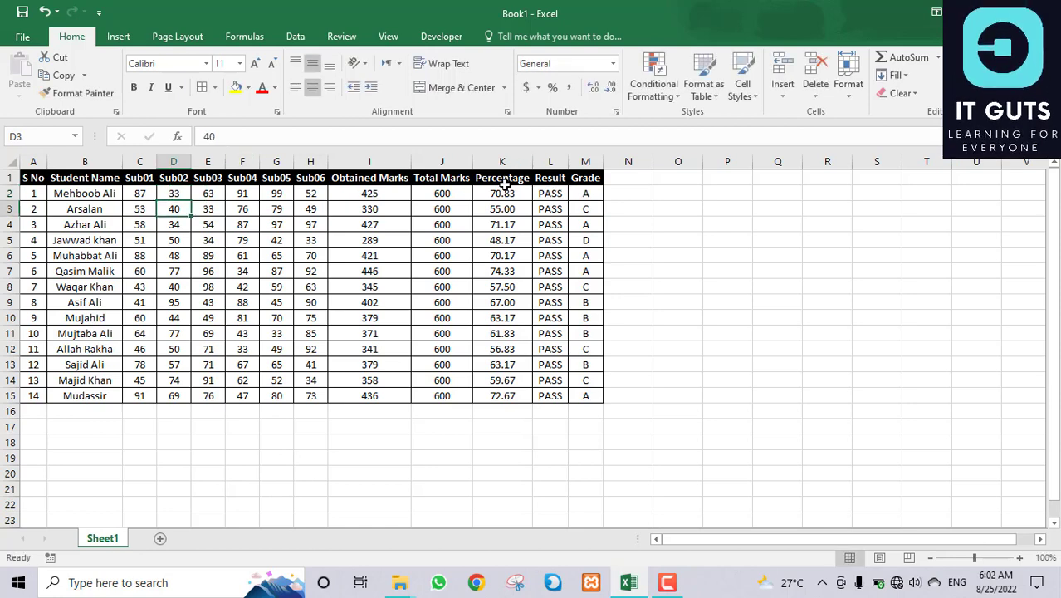
left_click(592, 195)
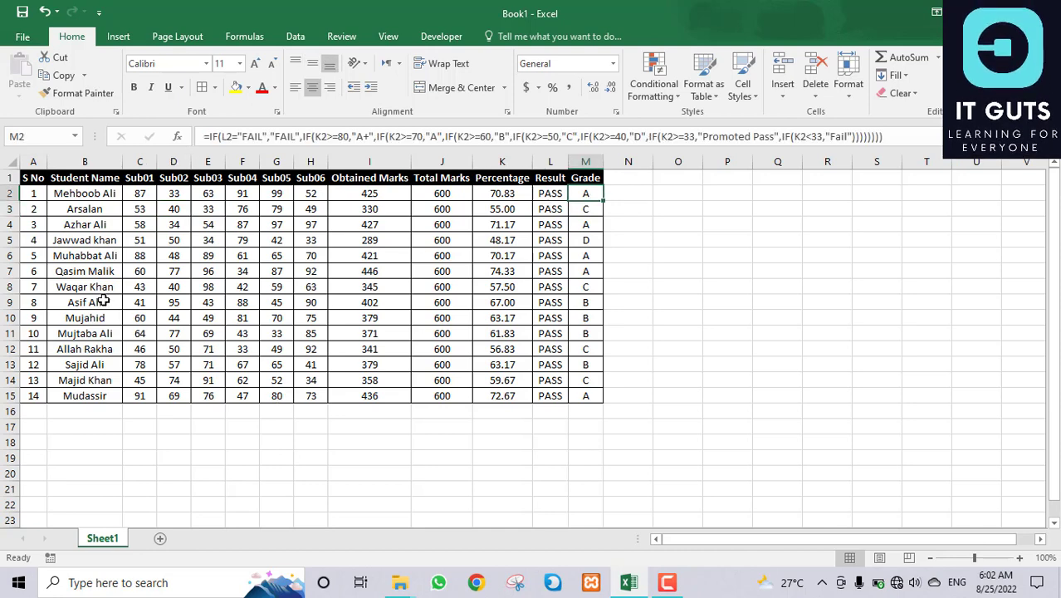
left_click_drag(25, 176, 369, 302)
left_click_drag(494, 348, 587, 393)
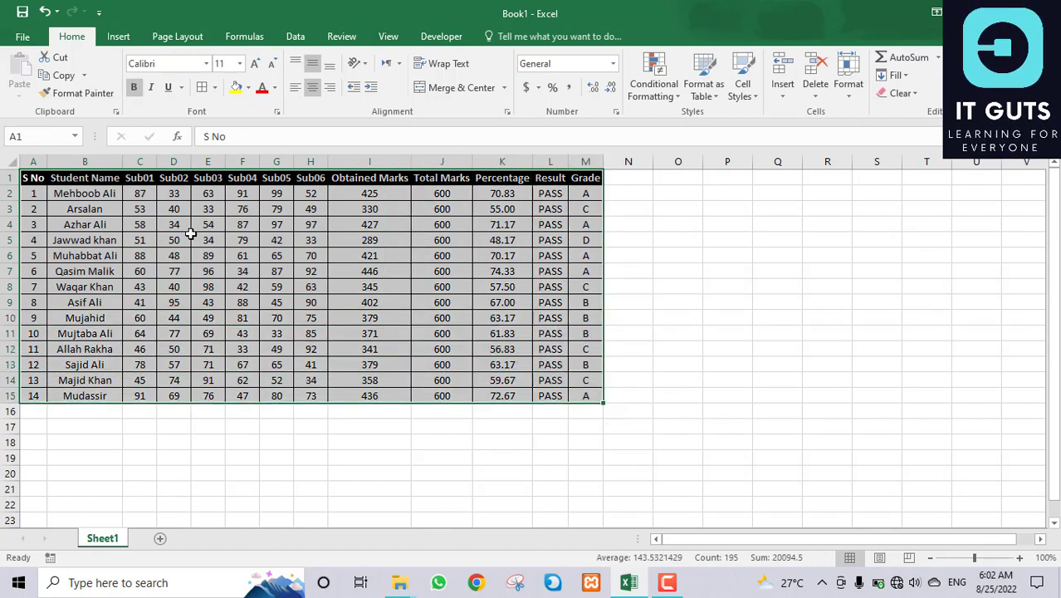